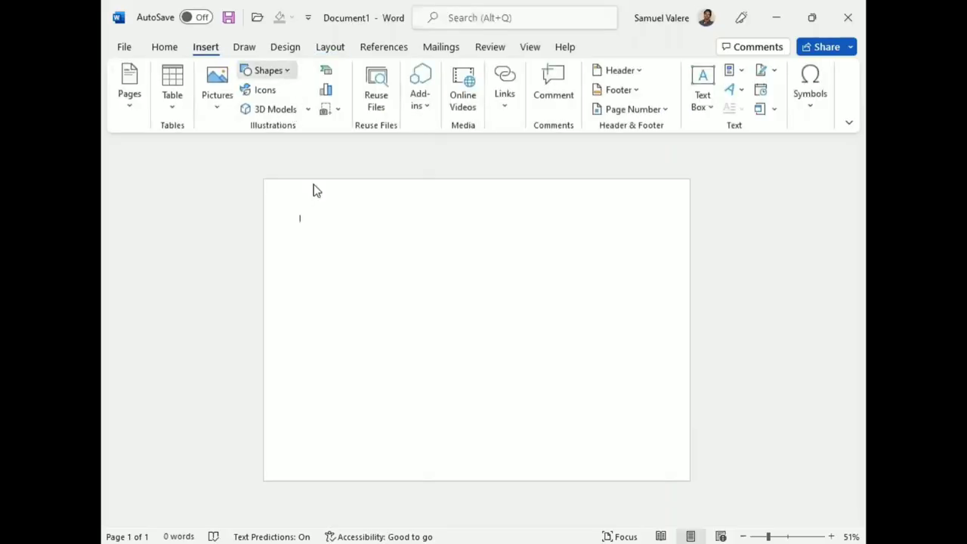
Draw a rectangle covering the whole page and set it to No Outline and No Fill
{"action": "left_click_drag", "start_coordinate": [269, 186], "coordinate": [689, 480]}
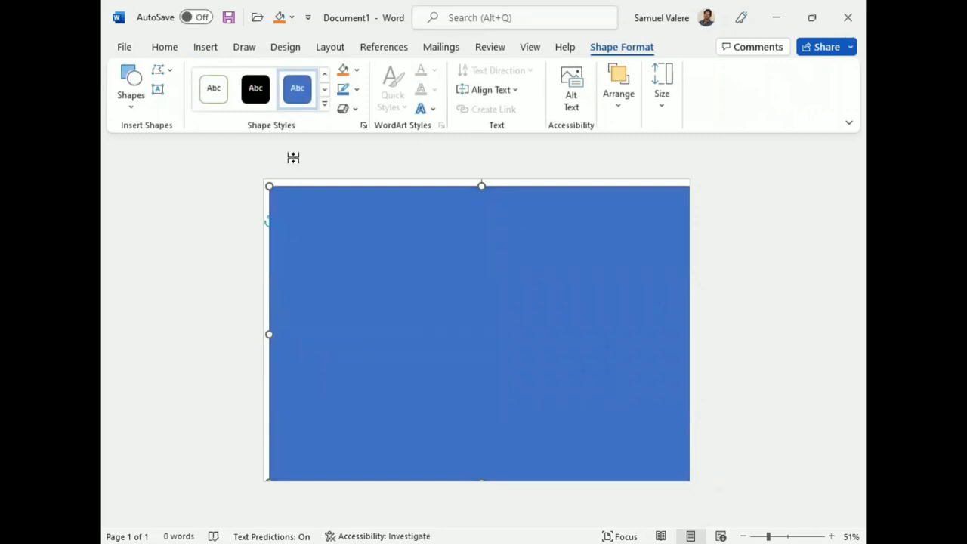
{"action": "left_click_drag", "start_coordinate": [269, 186], "coordinate": [264, 179]}
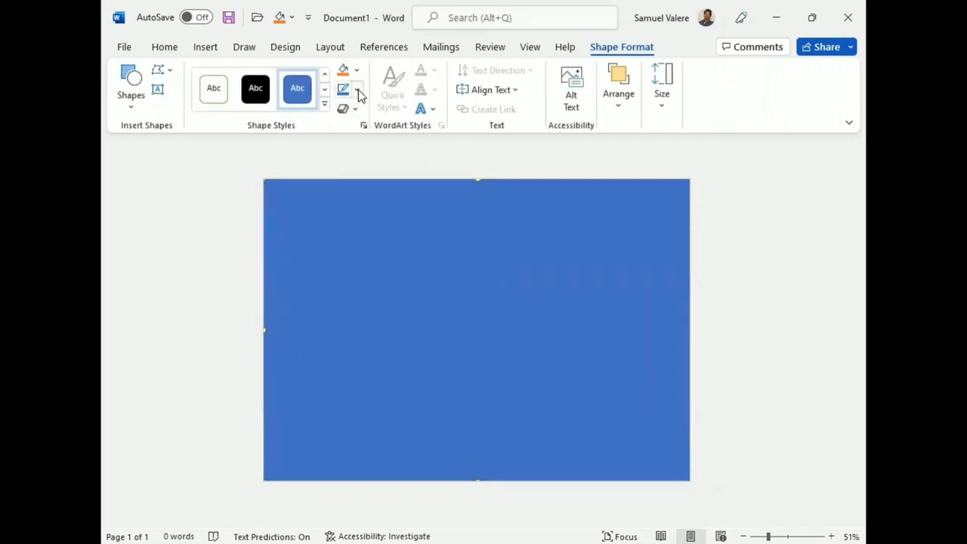
{"action": "left_click", "coordinate": [354, 258]}
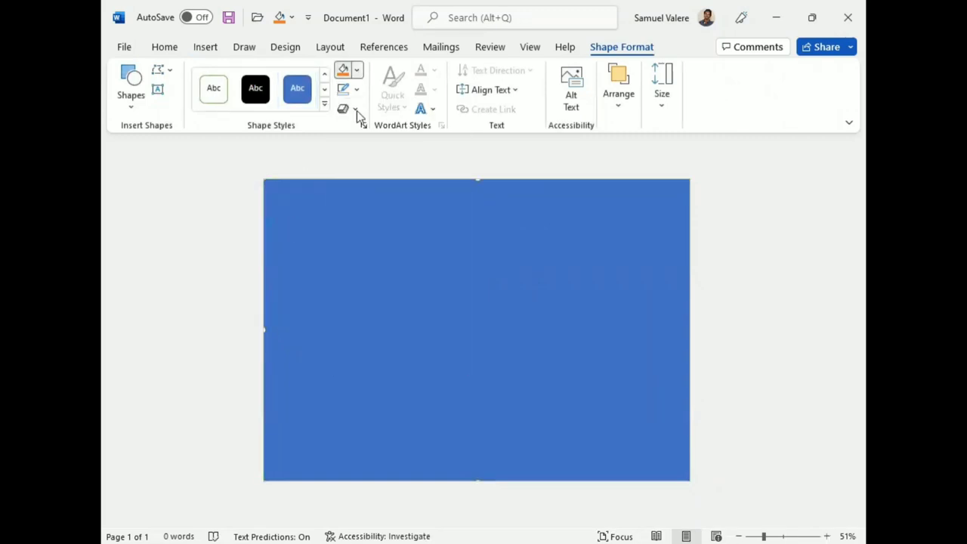
{"action": "left_click", "coordinate": [357, 70]}
{"action": "left_click", "coordinate": [378, 232]}
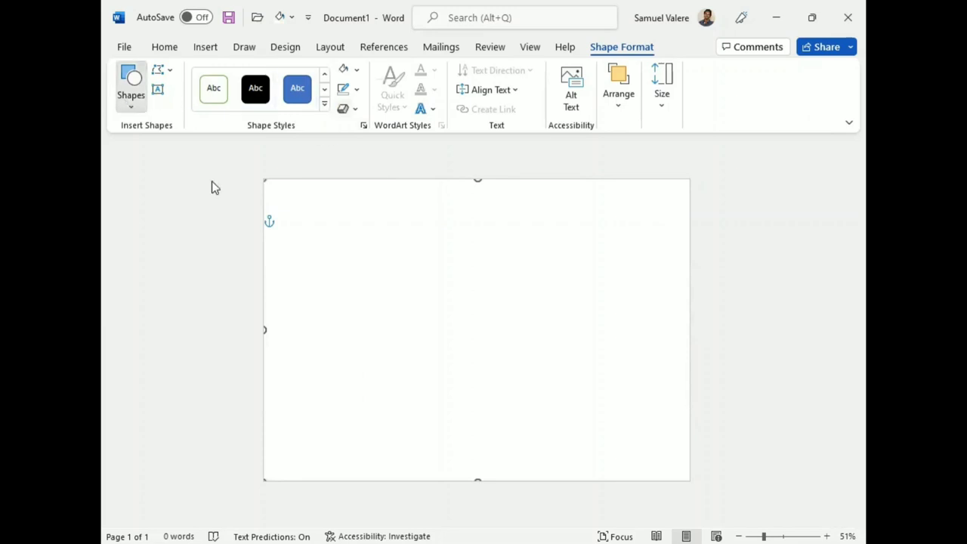
Draw a right triangle in the bottom-left corner of the page and fill it gold
{"action": "left_click", "coordinate": [131, 83]}
{"action": "left_click", "coordinate": [168, 290]}
{"action": "left_click_drag", "start_coordinate": [278, 396], "coordinate": [361, 476]}
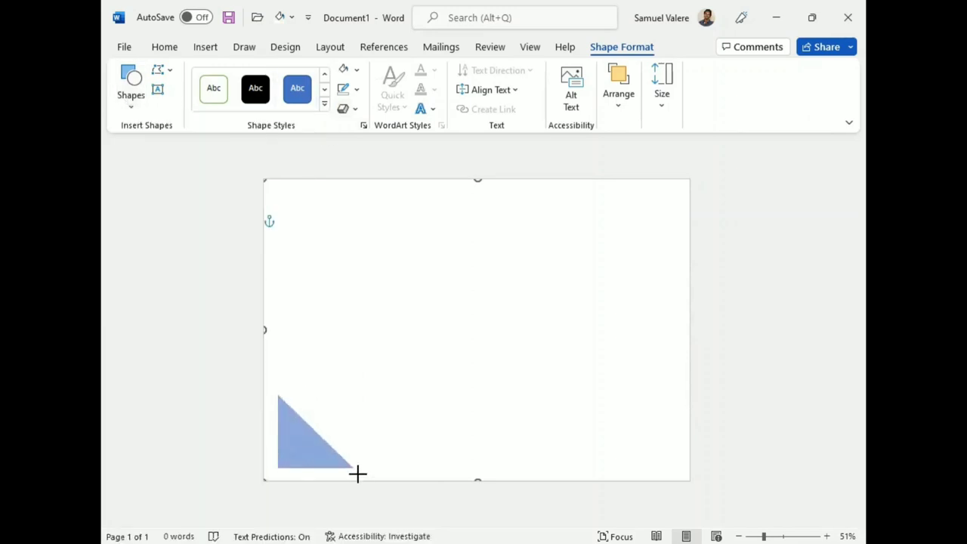
{"action": "left_click_drag", "start_coordinate": [300, 460], "coordinate": [285, 464]}
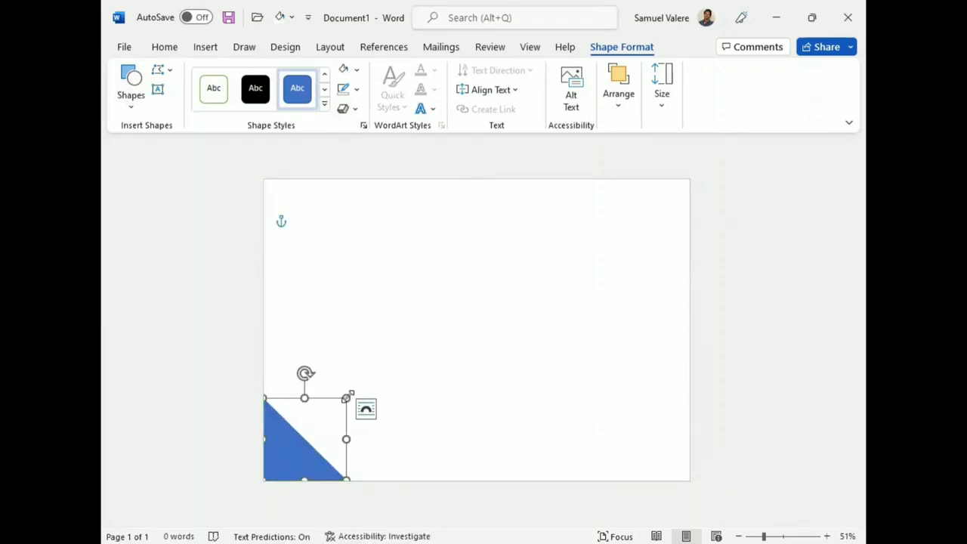
{"action": "left_click_drag", "start_coordinate": [345, 395], "coordinate": [376, 364]}
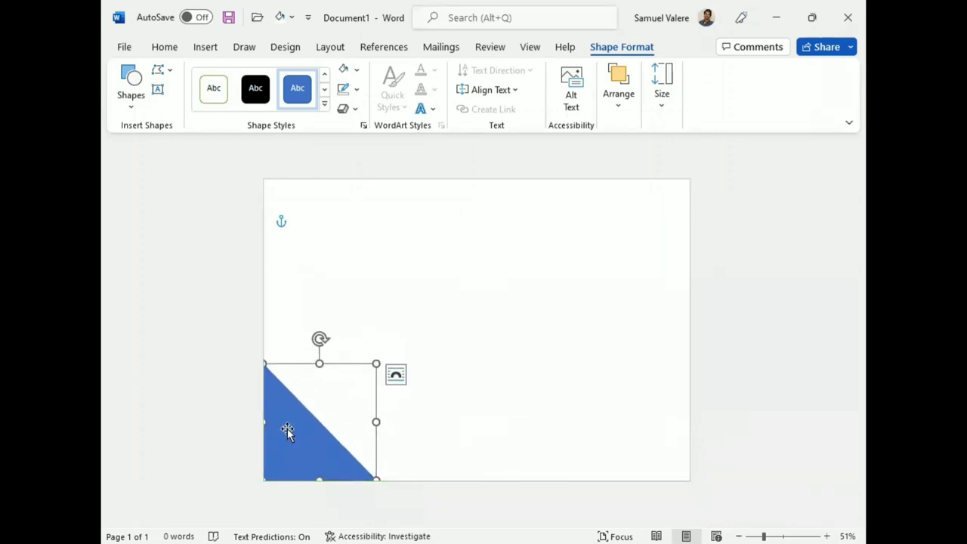
{"action": "left_click", "coordinate": [357, 70]}
{"action": "left_click", "coordinate": [367, 211]}
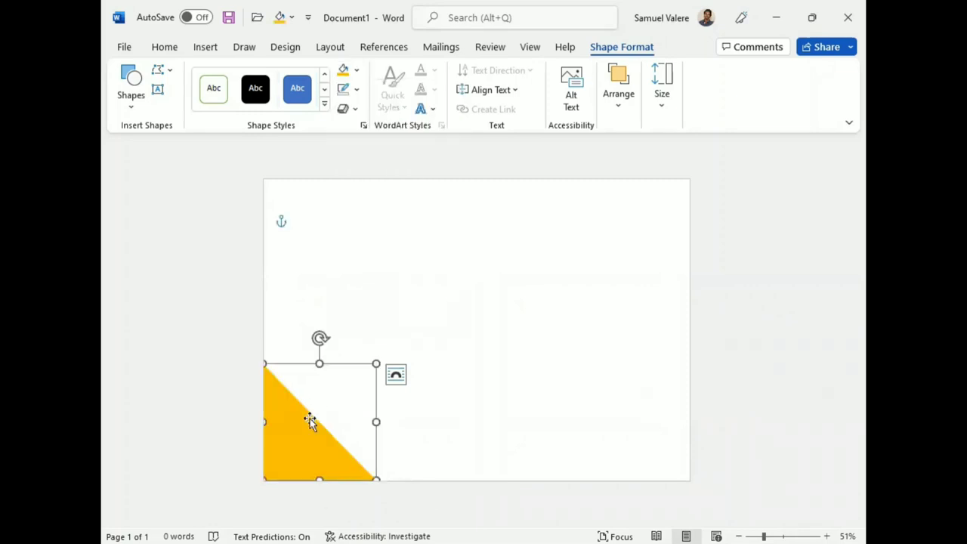
Use Edit Points to bend the triangle's slanted edge into a concave curve
{"action": "right_click", "coordinate": [295, 425]}
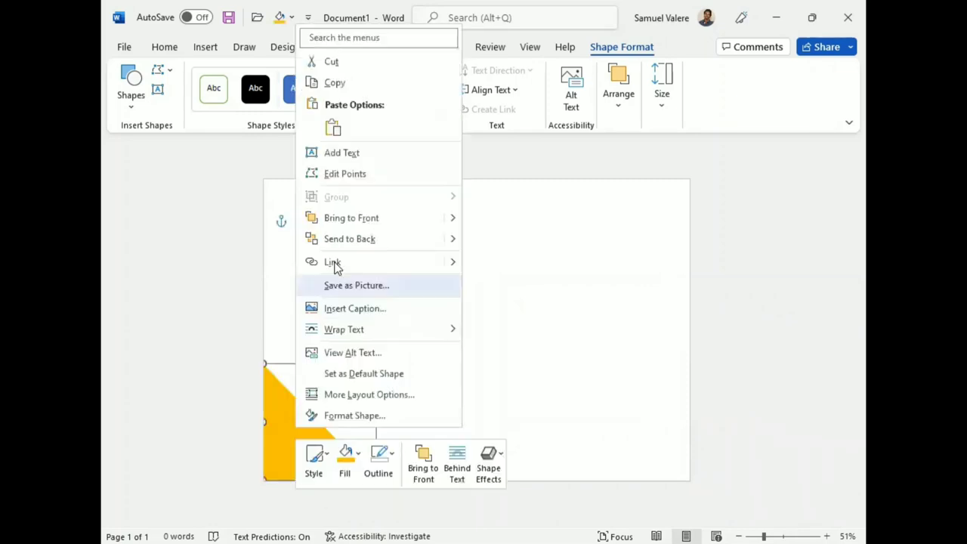
{"action": "left_click", "coordinate": [342, 173]}
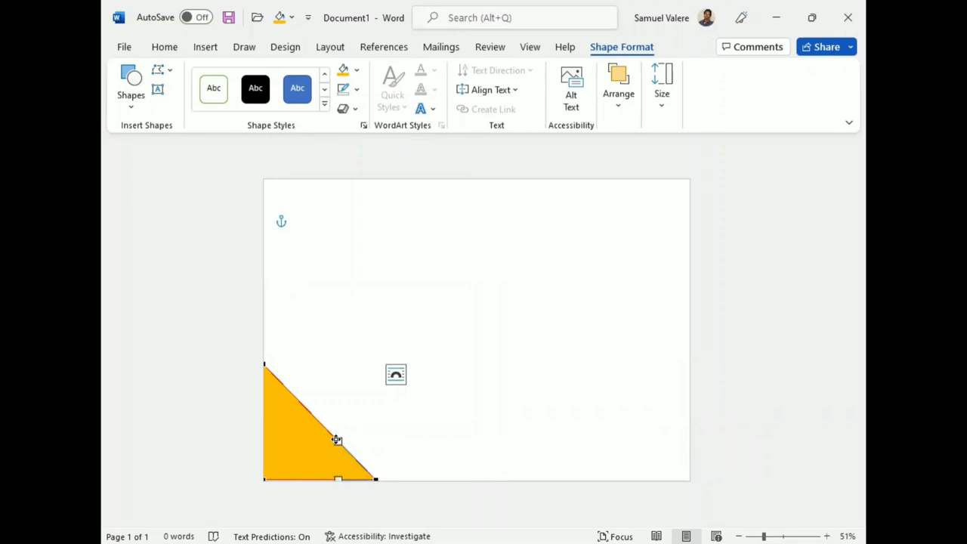
{"action": "left_click_drag", "start_coordinate": [337, 440], "coordinate": [307, 437]}
{"action": "left_click", "coordinate": [265, 364]}
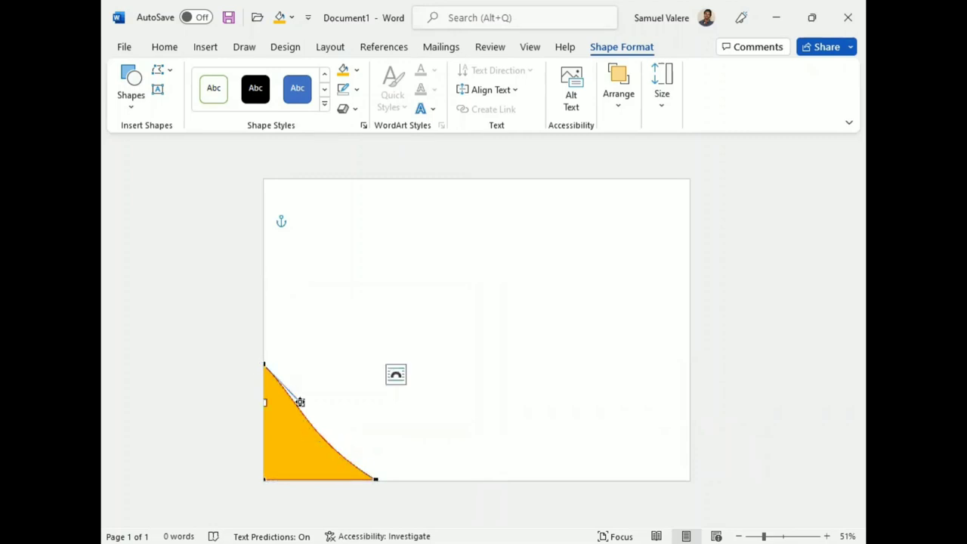
{"action": "left_click_drag", "start_coordinate": [300, 402], "coordinate": [296, 424]}
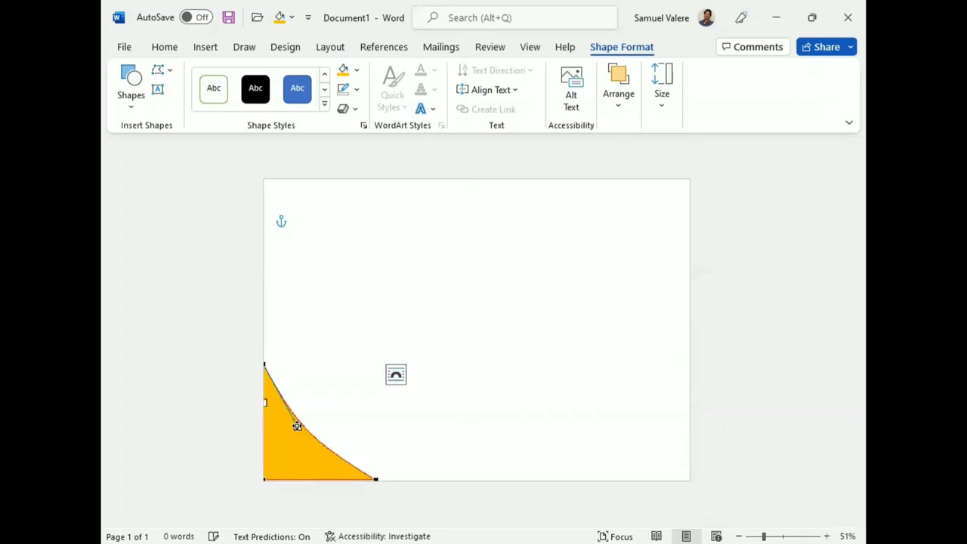
{"action": "left_click", "coordinate": [375, 458]}
{"action": "left_click", "coordinate": [294, 457]}
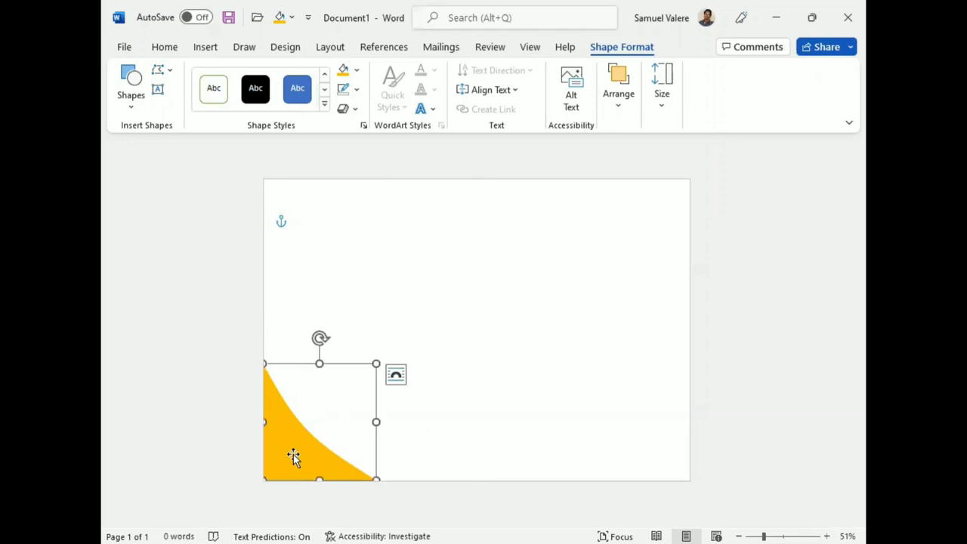
{"action": "left_click", "coordinate": [452, 432]}
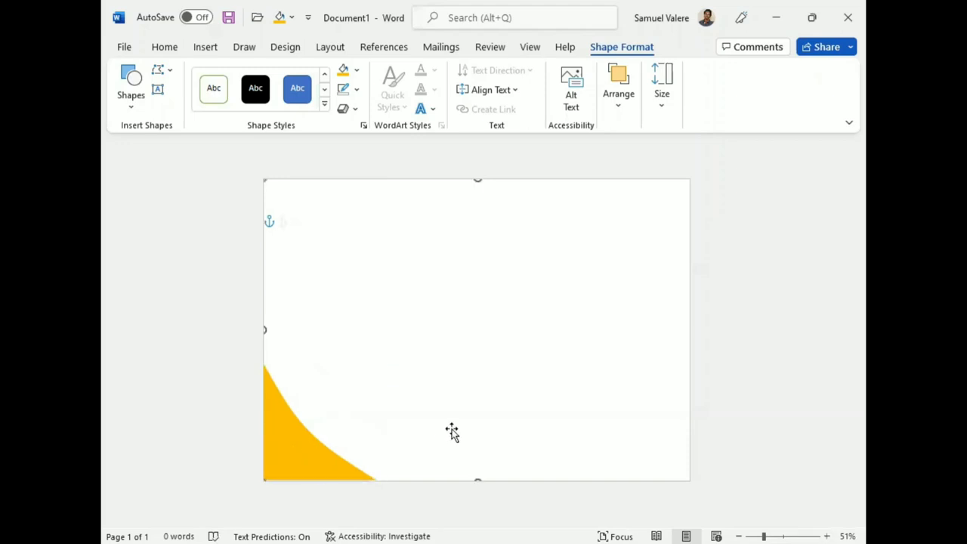
{"action": "left_click", "coordinate": [297, 458]}
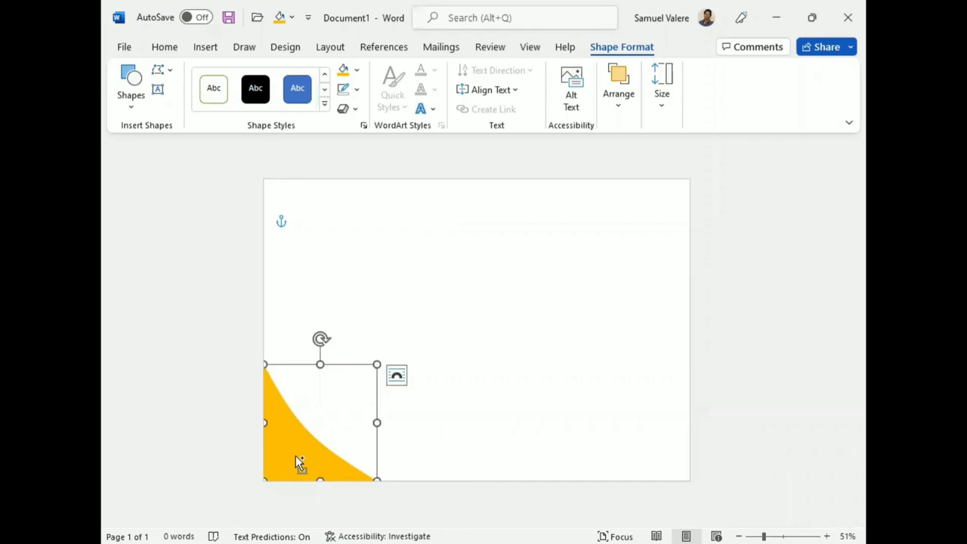
Duplicate the gold curved shape, flip it horizontally, and rotate it into the top-right corner
{"action": "left_click_drag", "start_coordinate": [296, 455], "coordinate": [548, 304], "text": "ctrl"}
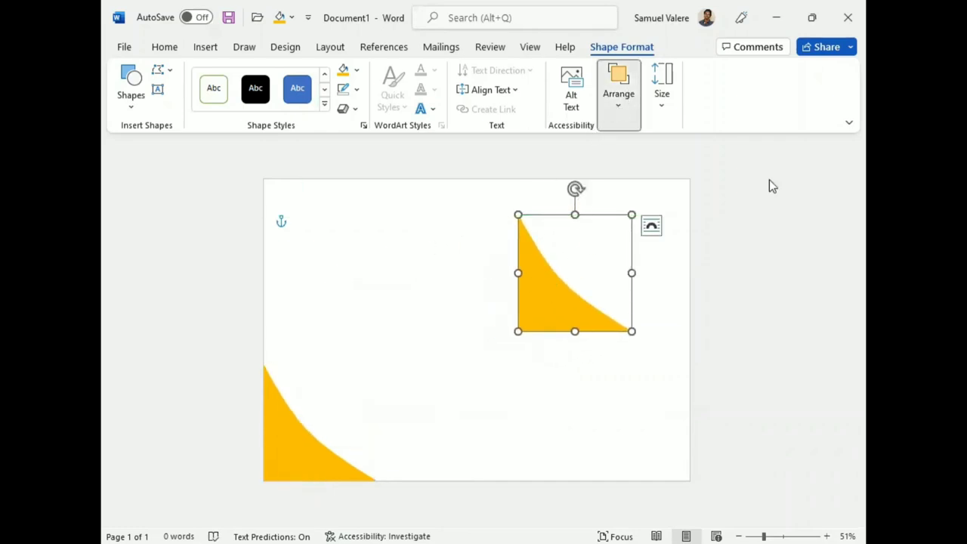
{"action": "left_click", "coordinate": [835, 181]}
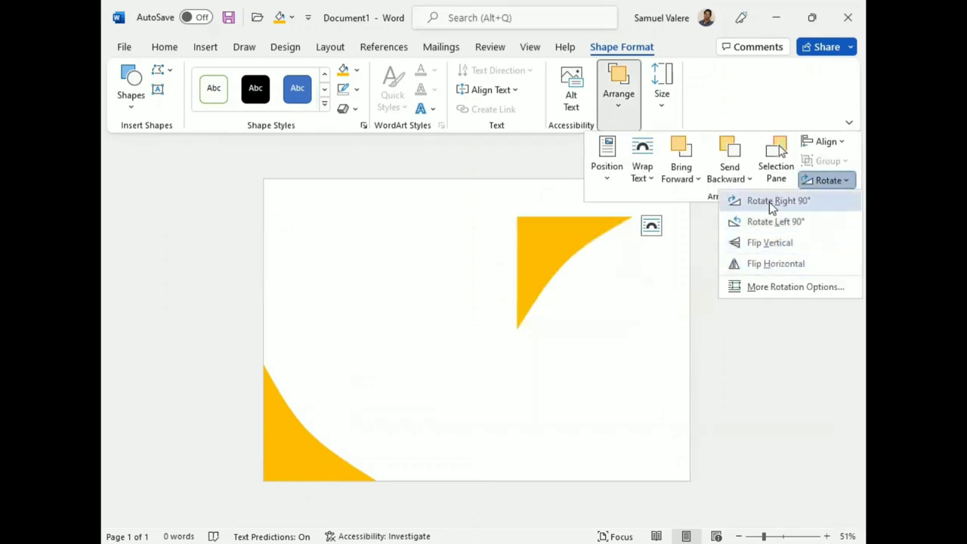
{"action": "left_click", "coordinate": [782, 263]}
{"action": "mouse_move", "coordinate": [575, 188]}
{"action": "left_mouse_down"}
{"action": "mouse_move", "coordinate": [504, 318]}
{"action": "mouse_move", "coordinate": [492, 265]}
{"action": "left_mouse_up"}
{"action": "left_click_drag", "start_coordinate": [619, 252], "coordinate": [670, 210]}
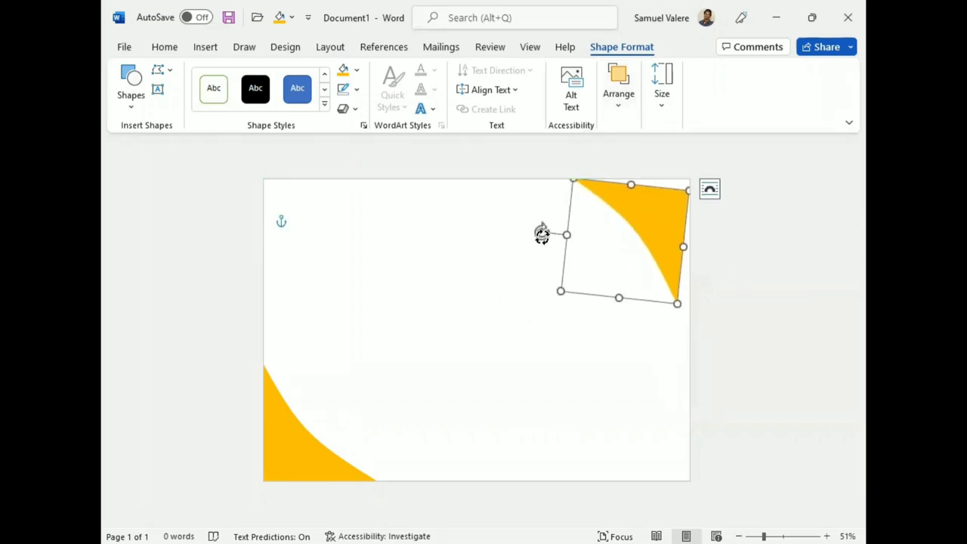
{"action": "left_click_drag", "start_coordinate": [542, 231], "coordinate": [541, 240]}
{"action": "left_click_drag", "start_coordinate": [649, 208], "coordinate": [655, 198]}
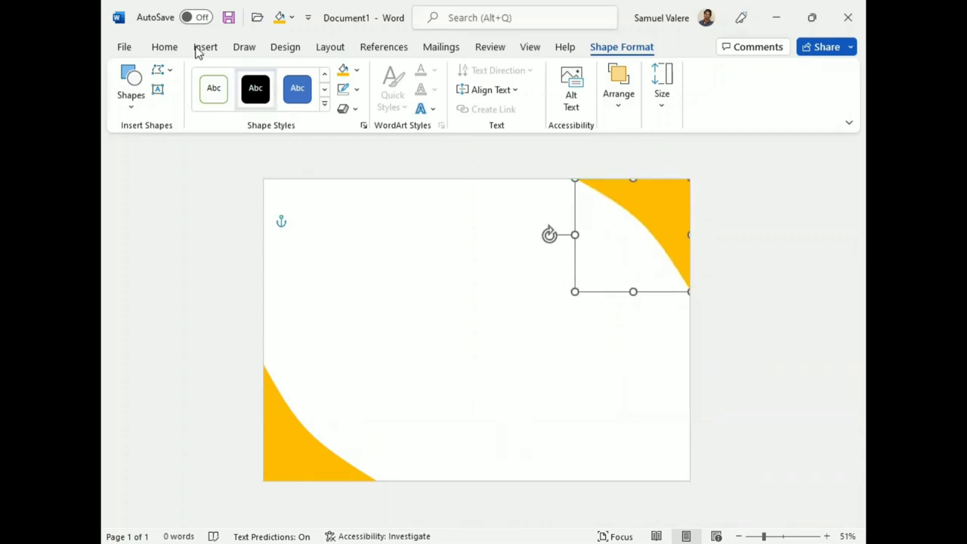
{"action": "left_click", "coordinate": [129, 106]}
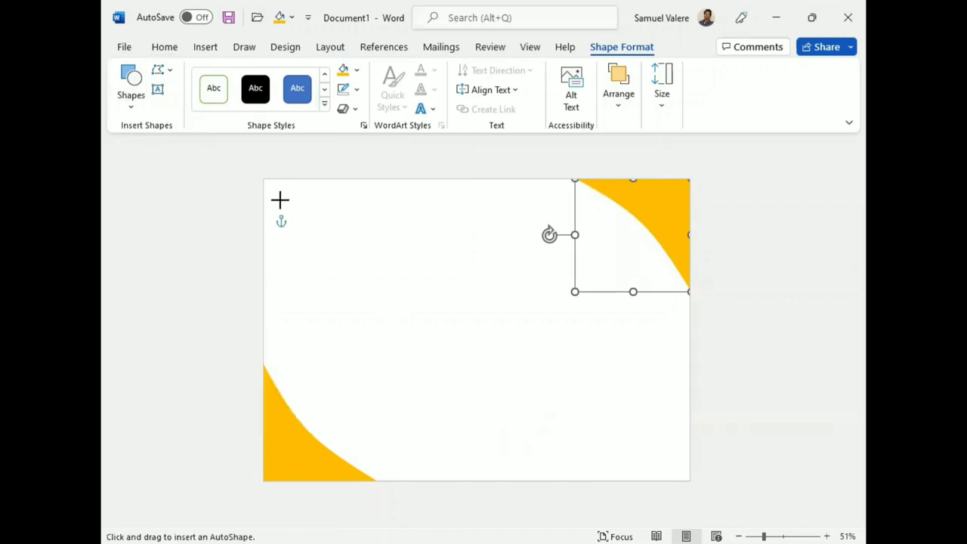
Draw a centred rectangle spanning most of the page and give it a white fill
{"action": "left_click_drag", "start_coordinate": [281, 200], "coordinate": [676, 454]}
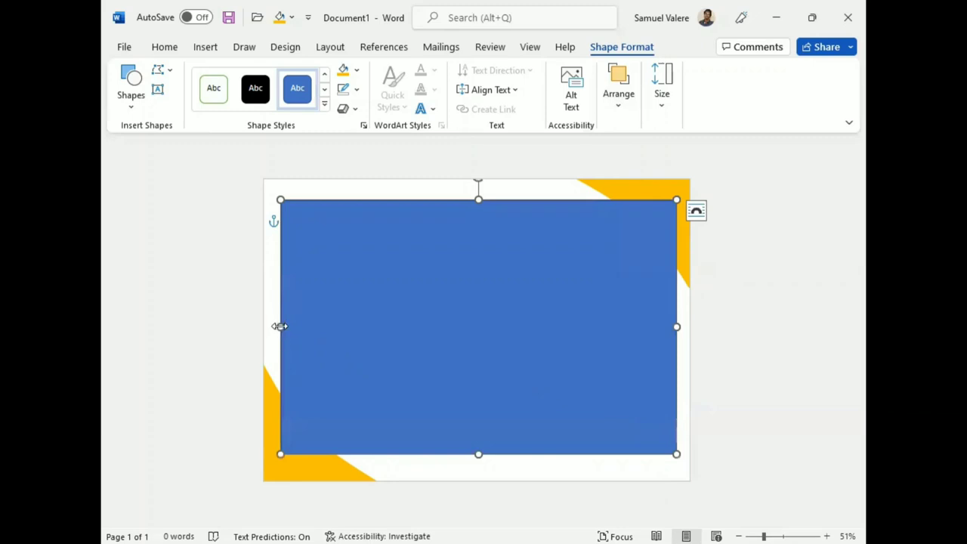
{"action": "left_click_drag", "start_coordinate": [279, 324], "coordinate": [274, 325]}
{"action": "left_click_drag", "start_coordinate": [423, 339], "coordinate": [409, 346]}
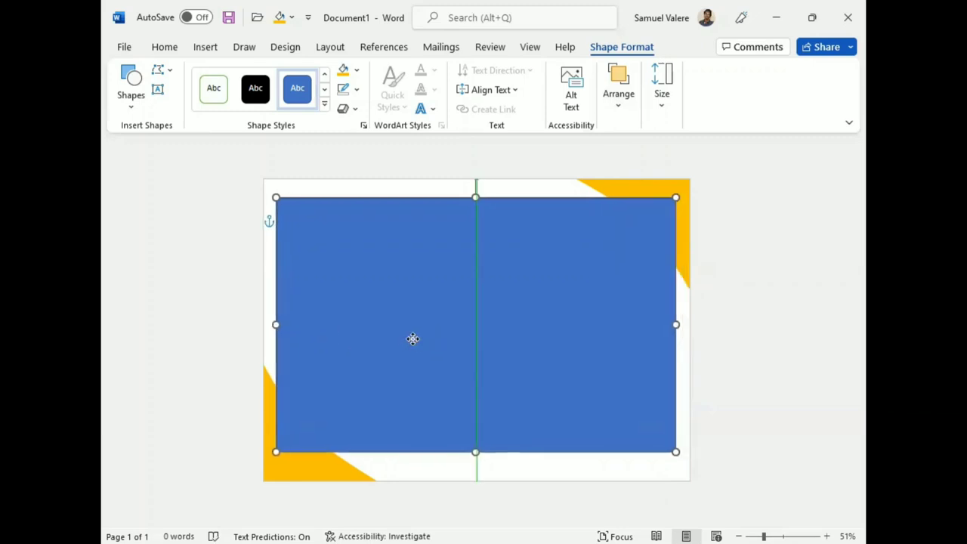
{"action": "left_click_drag", "start_coordinate": [476, 203], "coordinate": [473, 190]}
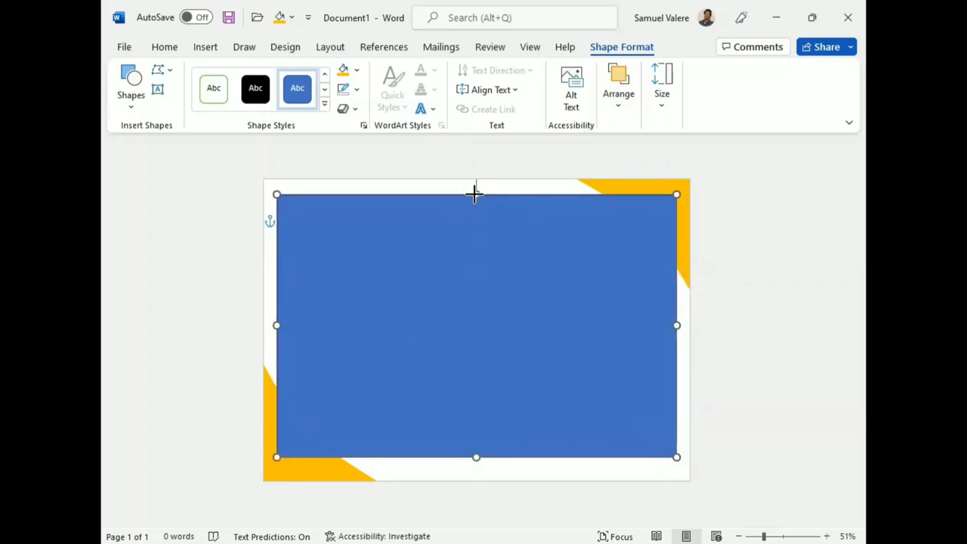
{"action": "left_click_drag", "start_coordinate": [477, 458], "coordinate": [476, 469]}
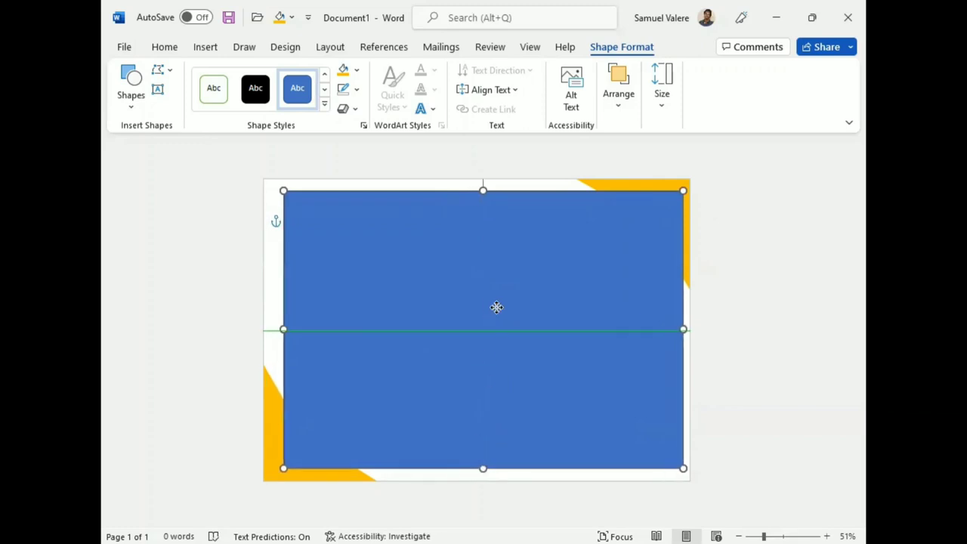
{"action": "left_click_drag", "start_coordinate": [490, 307], "coordinate": [485, 312]}
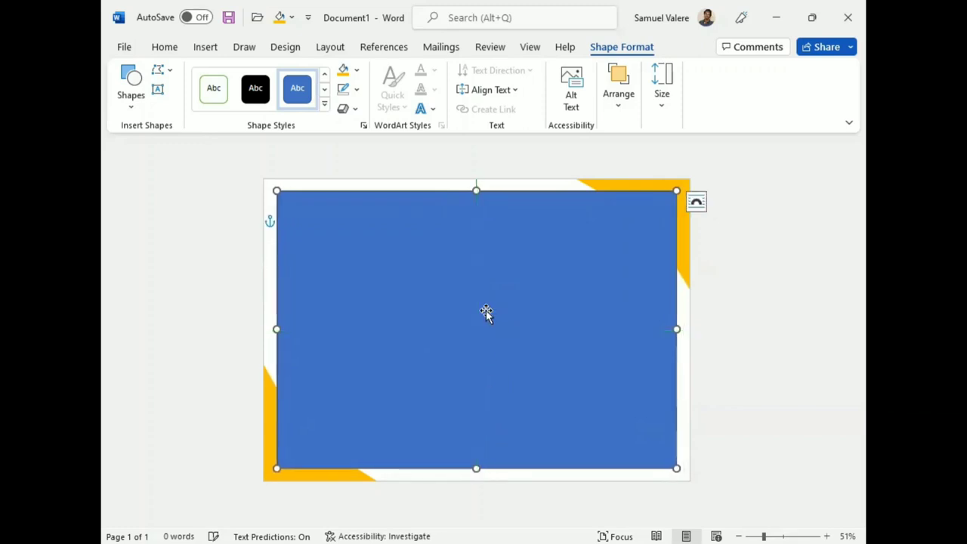
{"action": "left_click", "coordinate": [357, 70]}
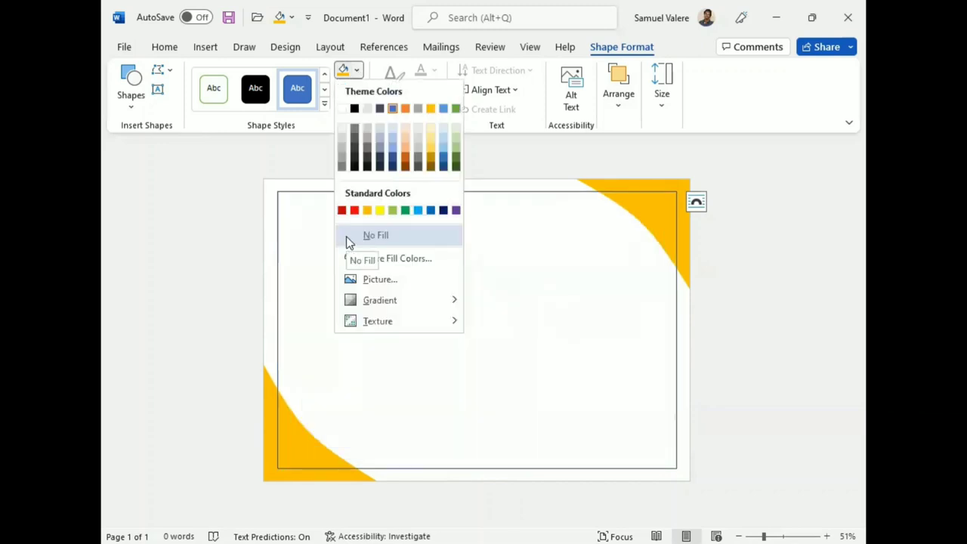
{"action": "left_click", "coordinate": [342, 110]}
{"action": "left_click", "coordinate": [359, 71]}
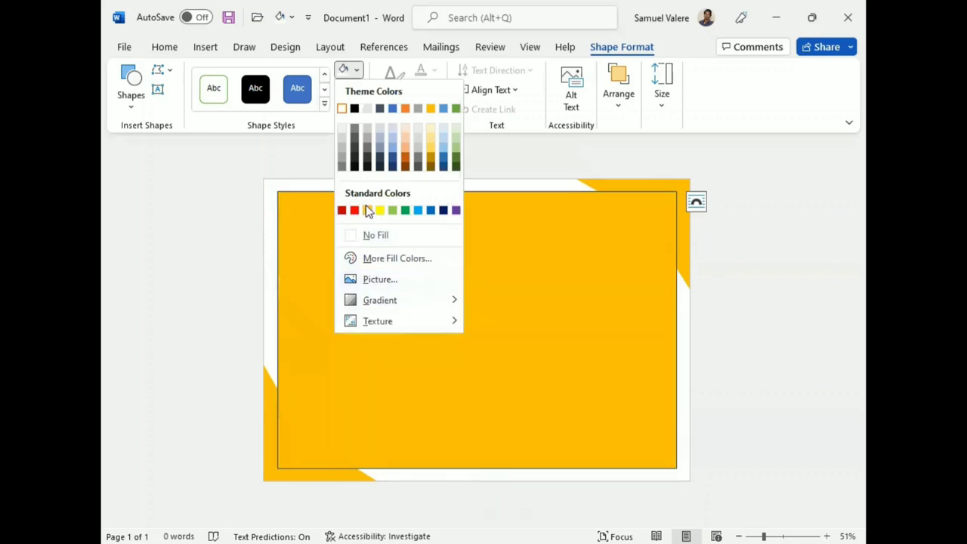
{"action": "key", "text": "Escape"}
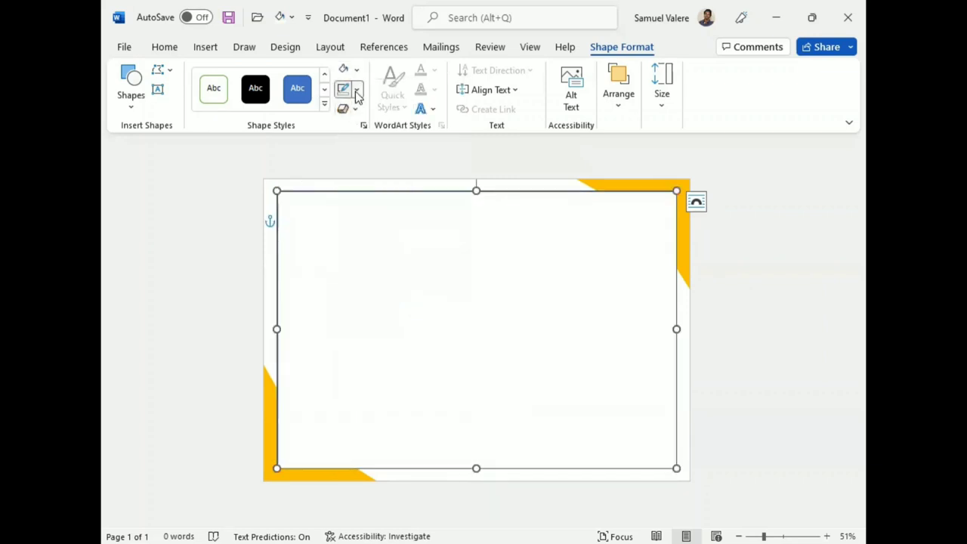
Give the rectangle a 10 pt Dark Blue outline
{"action": "left_click", "coordinate": [357, 89]}
{"action": "mouse_move", "coordinate": [456, 346]}
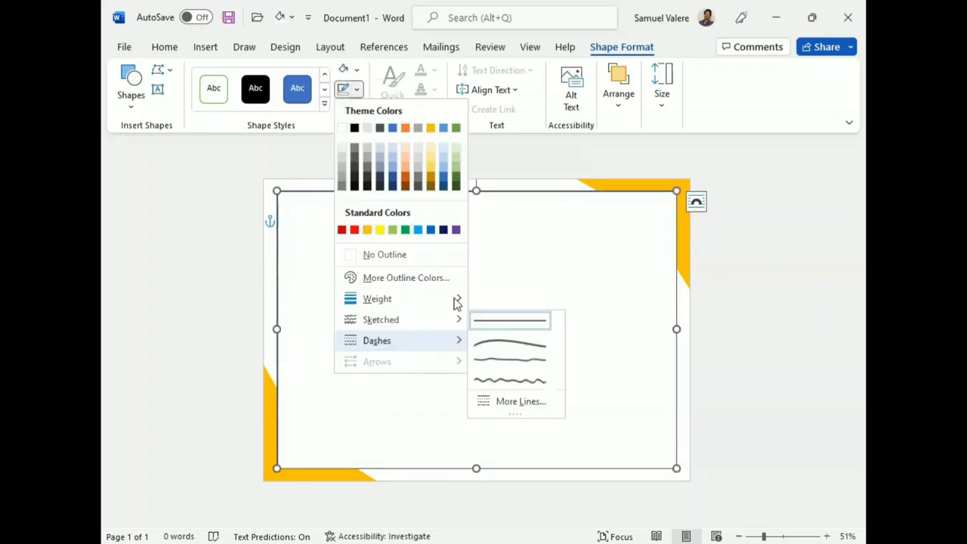
{"action": "mouse_move", "coordinate": [455, 301]}
{"action": "left_click", "coordinate": [521, 478]}
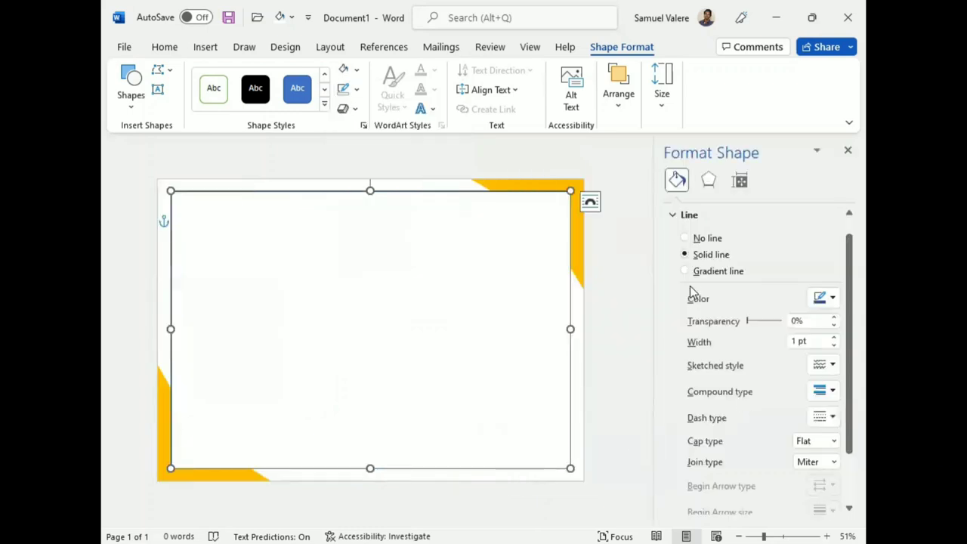
{"action": "left_click", "coordinate": [793, 341]}
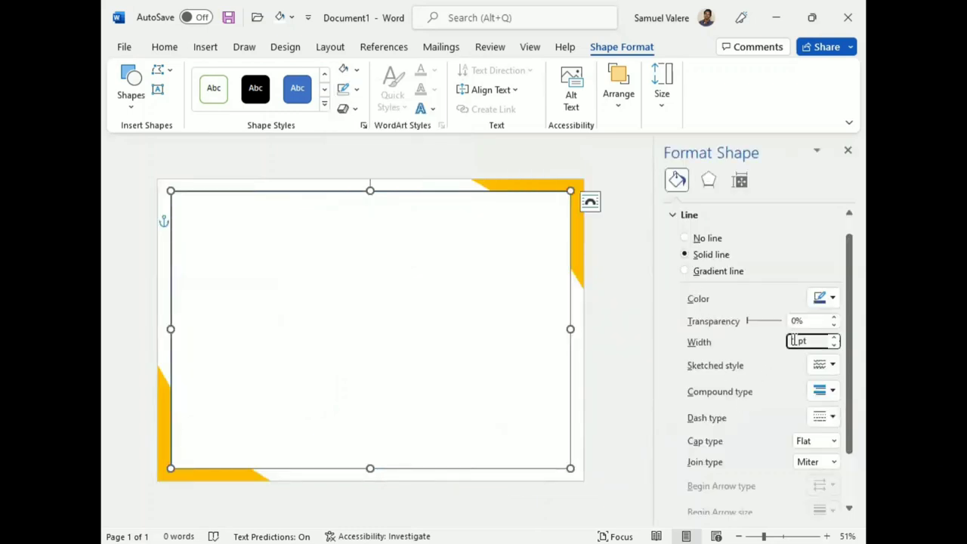
{"action": "type", "text": "0"}
{"action": "key", "text": "Return"}
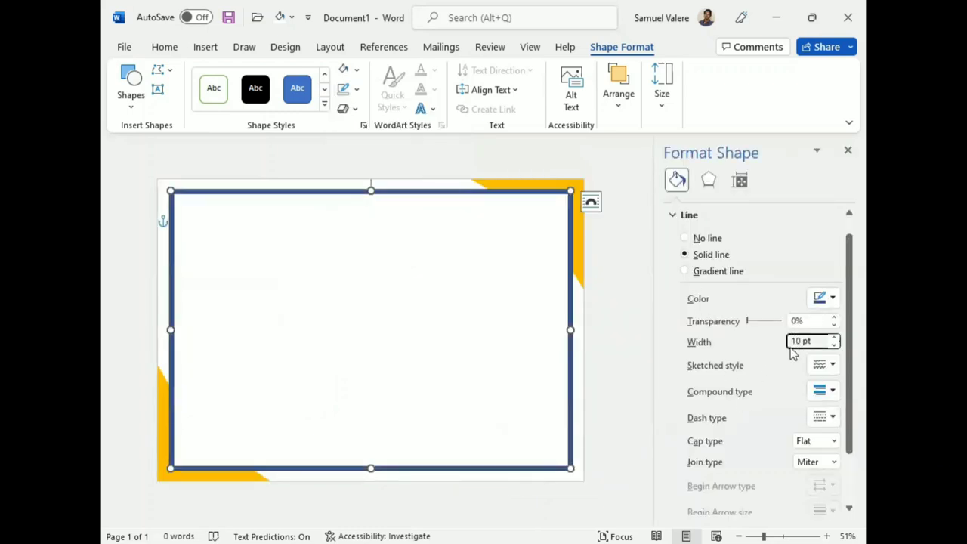
{"action": "left_click", "coordinate": [846, 152]}
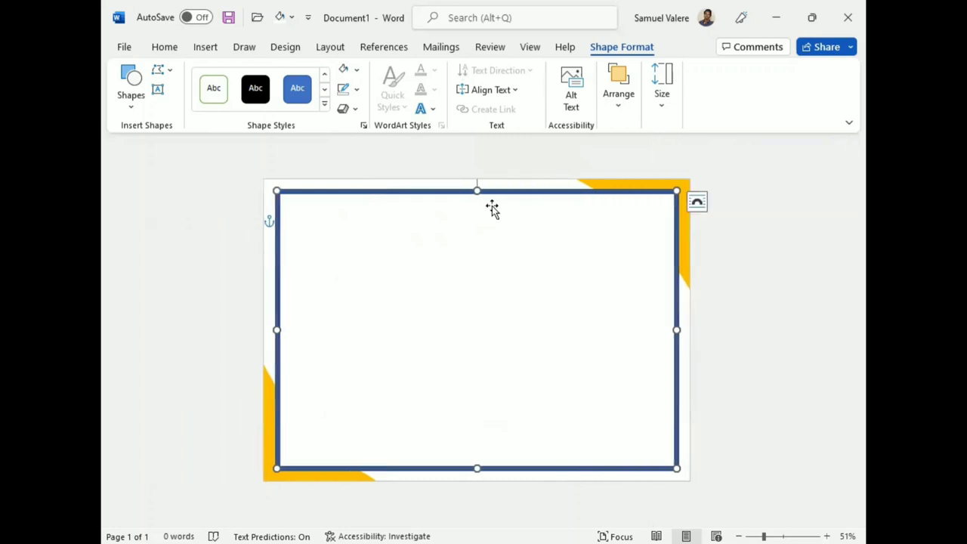
{"action": "left_click", "coordinate": [357, 88]}
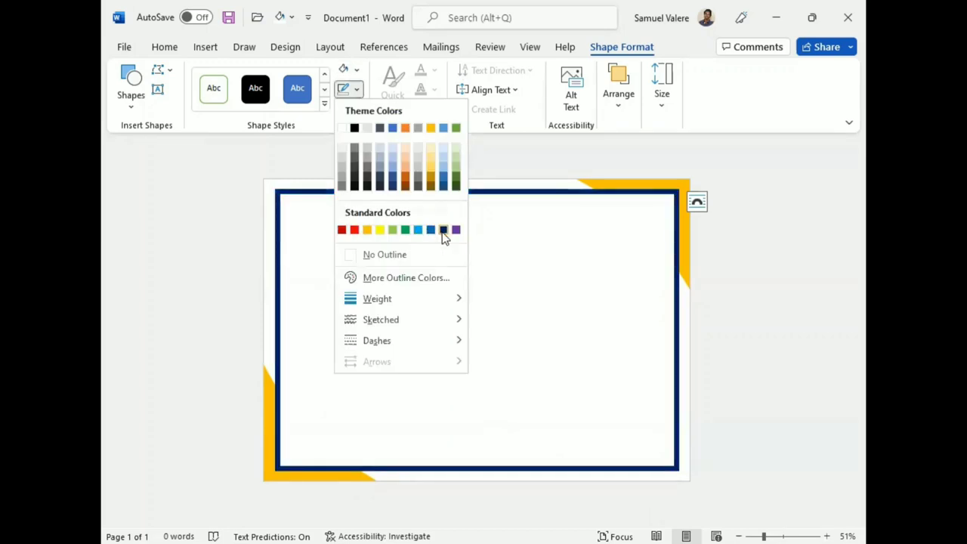
{"action": "left_click", "coordinate": [443, 235]}
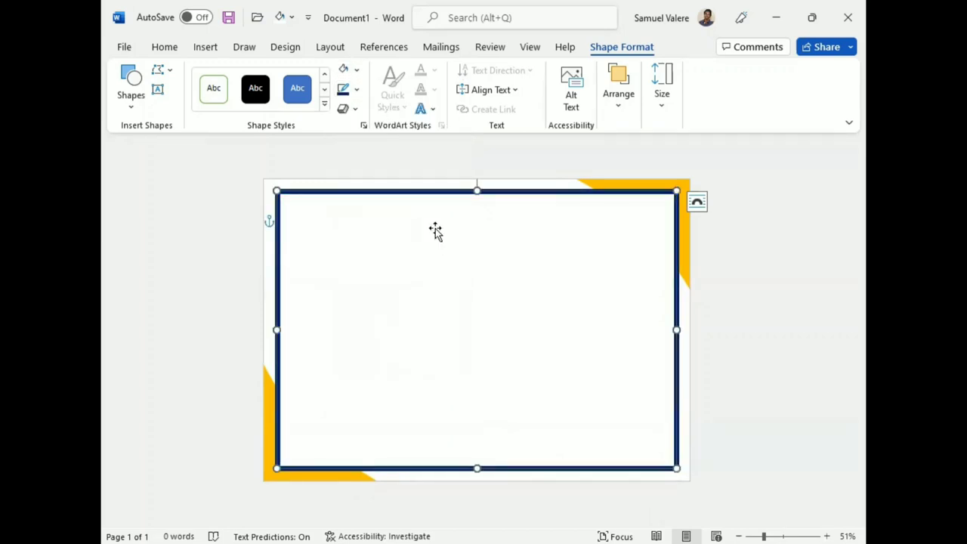
{"action": "left_click", "coordinate": [740, 304]}
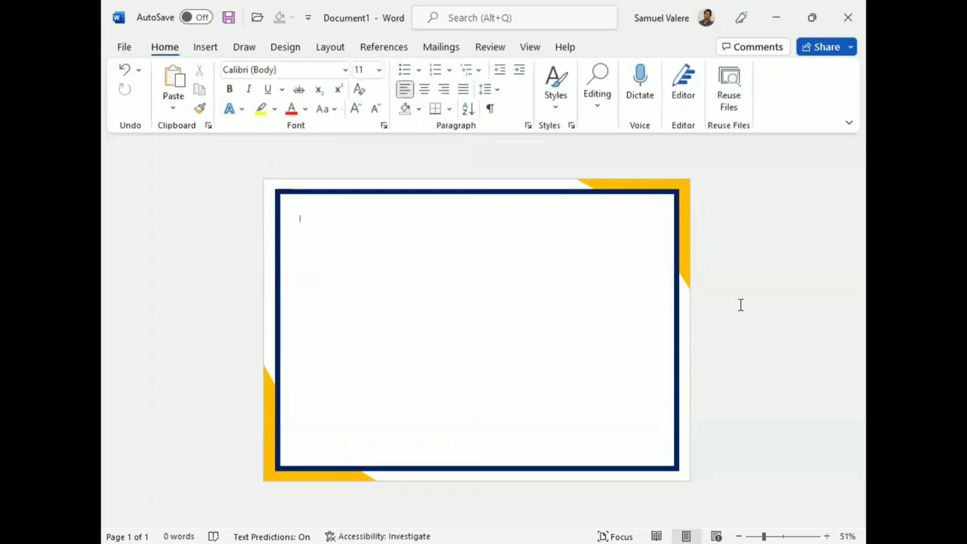
Draw a rounded stripe shape near the lower-left corner and tilt it diagonally
{"action": "left_click", "coordinate": [206, 47]}
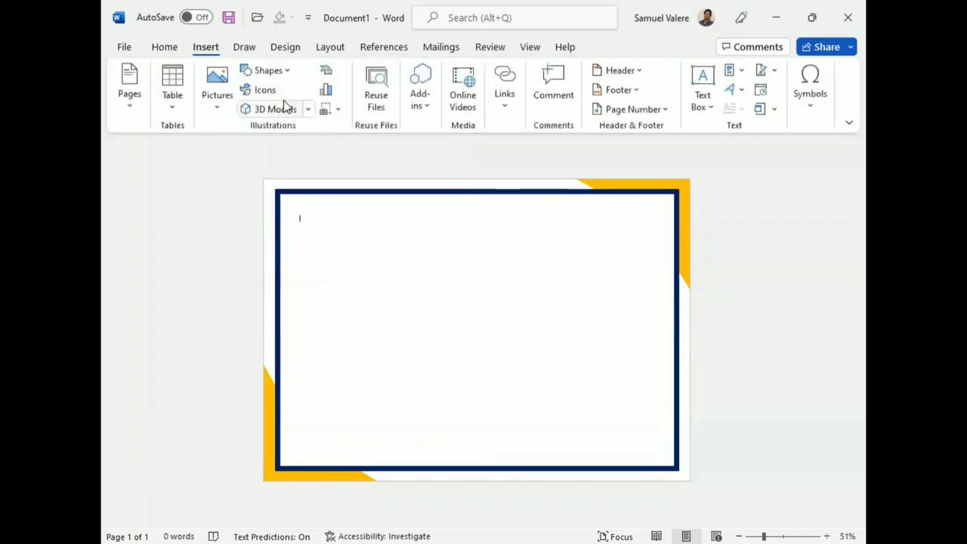
{"action": "left_click", "coordinate": [279, 71]}
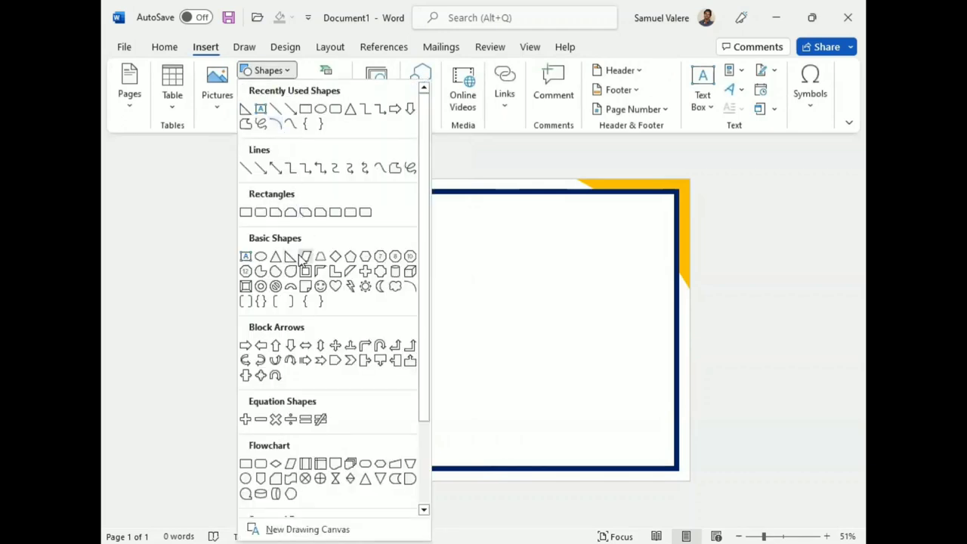
{"action": "scroll", "coordinate": [328, 261], "scroll_direction": "down", "scroll_amount": 1}
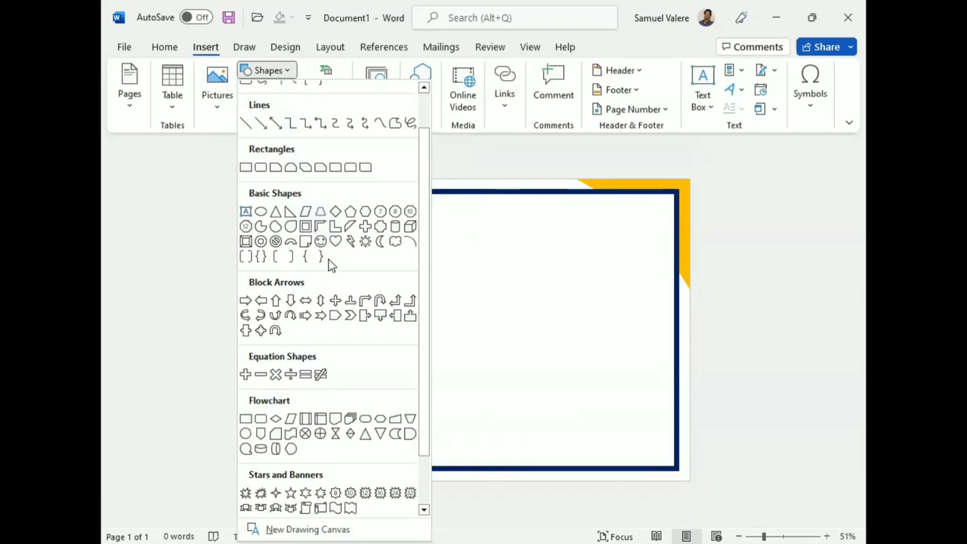
{"action": "left_click", "coordinate": [366, 417]}
{"action": "left_click_drag", "start_coordinate": [301, 418], "coordinate": [378, 408]}
{"action": "mouse_move", "coordinate": [340, 381]}
{"action": "left_mouse_down"}
{"action": "mouse_move", "coordinate": [302, 388]}
{"action": "mouse_move", "coordinate": [296, 452]}
{"action": "mouse_move", "coordinate": [276, 476]}
{"action": "mouse_move", "coordinate": [278, 437]}
{"action": "left_mouse_up"}
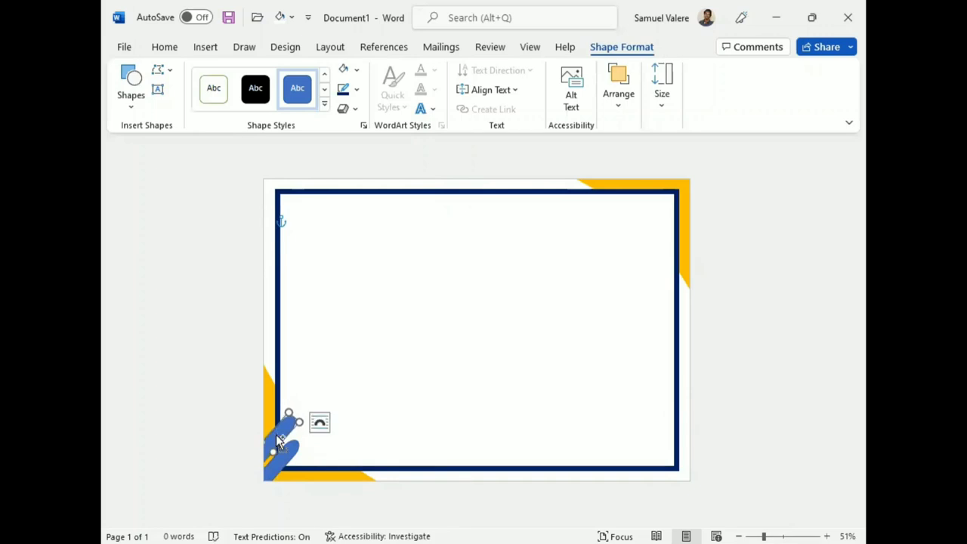
Position the tilted blue stripes over the gold shape in the lower-left corner
{"action": "mouse_move", "coordinate": [276, 435]}
{"action": "left_mouse_down"}
{"action": "mouse_move", "coordinate": [264, 418]}
{"action": "mouse_move", "coordinate": [255, 431]}
{"action": "mouse_move", "coordinate": [298, 470]}
{"action": "mouse_move", "coordinate": [304, 462]}
{"action": "left_mouse_up"}
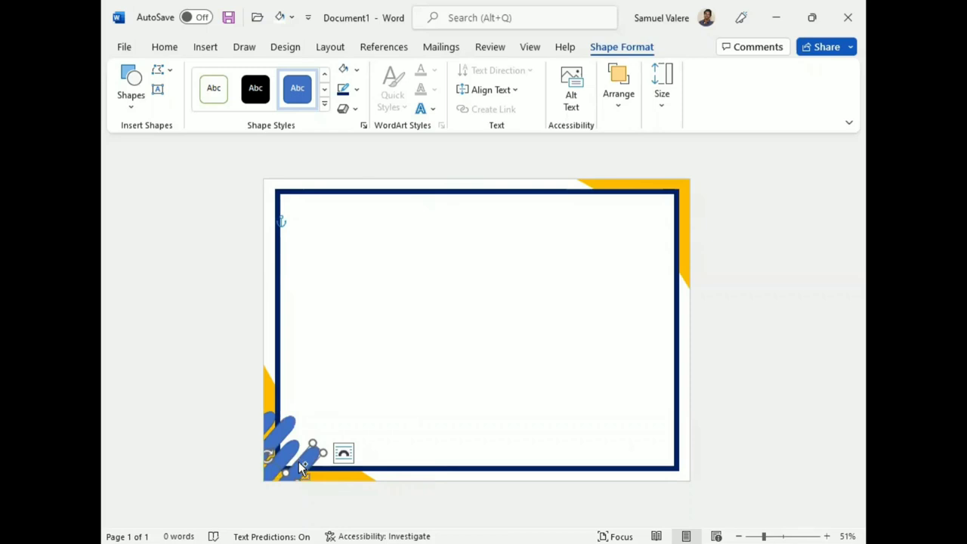
{"action": "left_click_drag", "start_coordinate": [300, 468], "coordinate": [308, 488]}
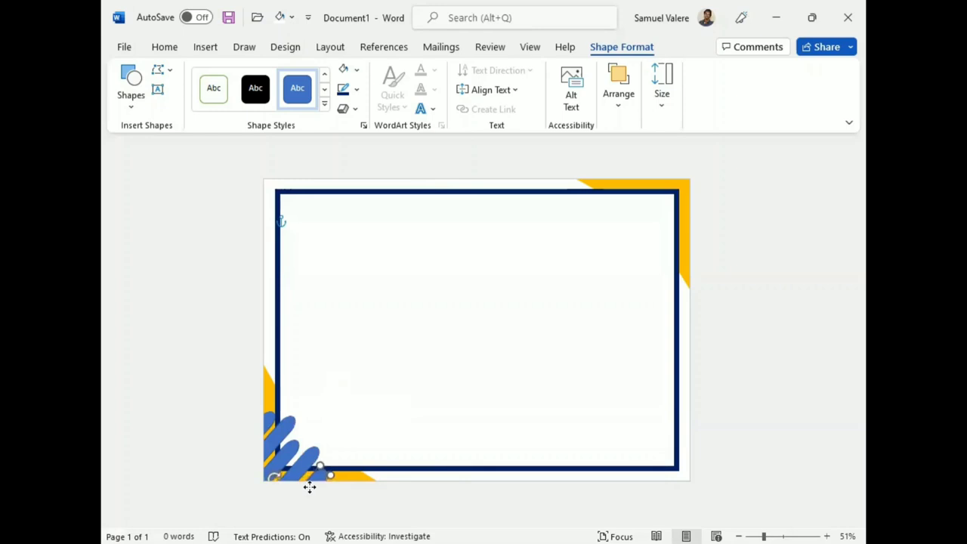
{"action": "left_click_drag", "start_coordinate": [307, 488], "coordinate": [309, 485]}
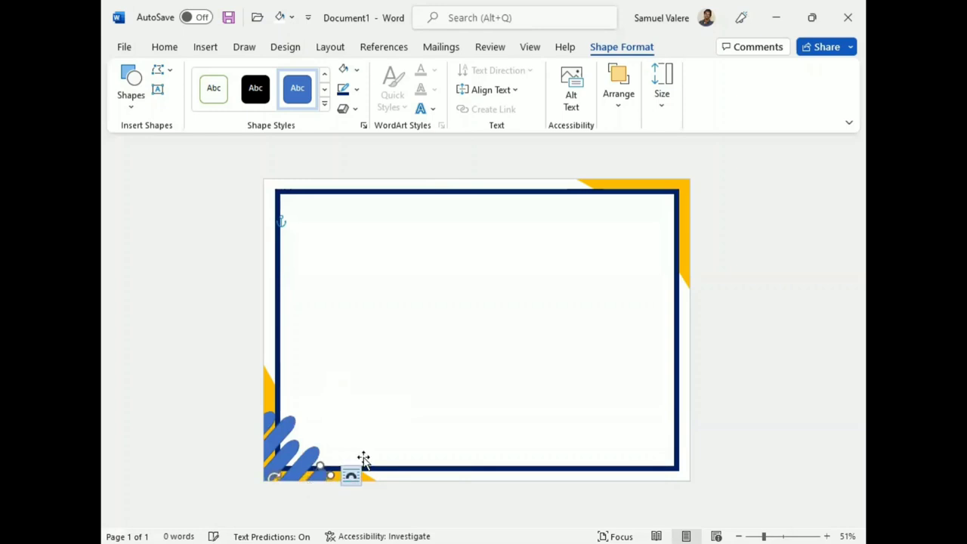
Select all the lower-left corner stripes together
{"action": "left_click", "coordinate": [295, 463]}
{"action": "left_click", "coordinate": [270, 422], "text": "shift"}
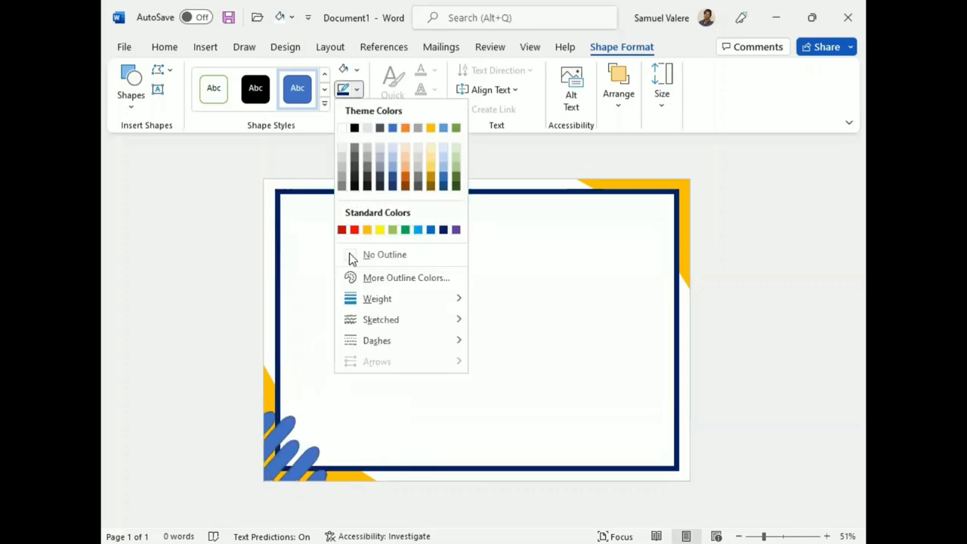
{"action": "left_click", "coordinate": [280, 434]}
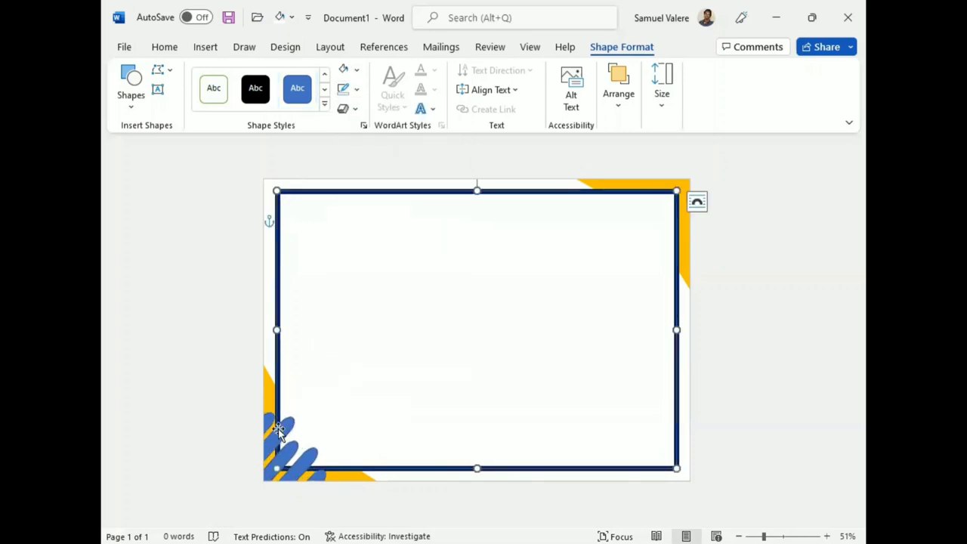
{"action": "left_click", "coordinate": [271, 423]}
{"action": "left_click", "coordinate": [280, 421]}
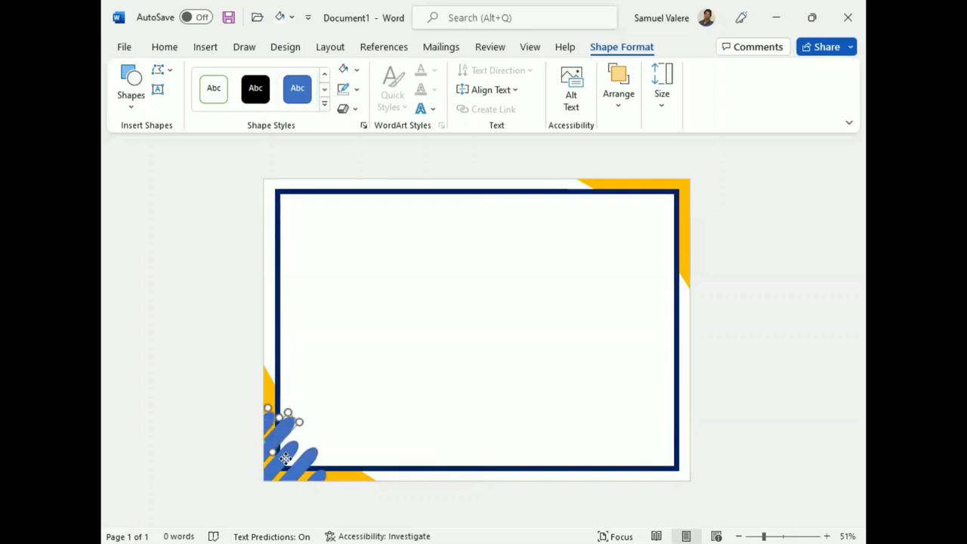
{"action": "left_click", "coordinate": [317, 477], "text": "shift"}
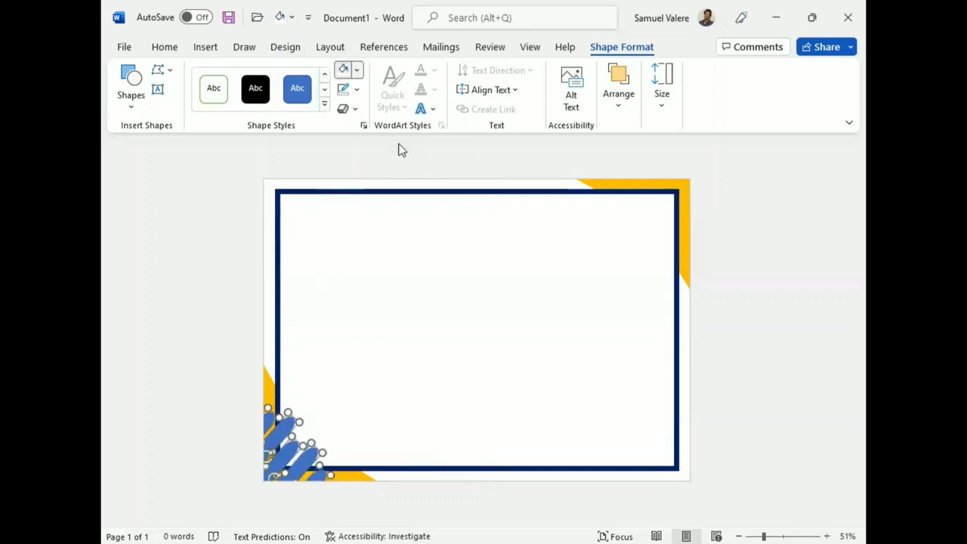
Fill the selected corner stripes with Dark Blue
{"action": "left_click", "coordinate": [356, 70]}
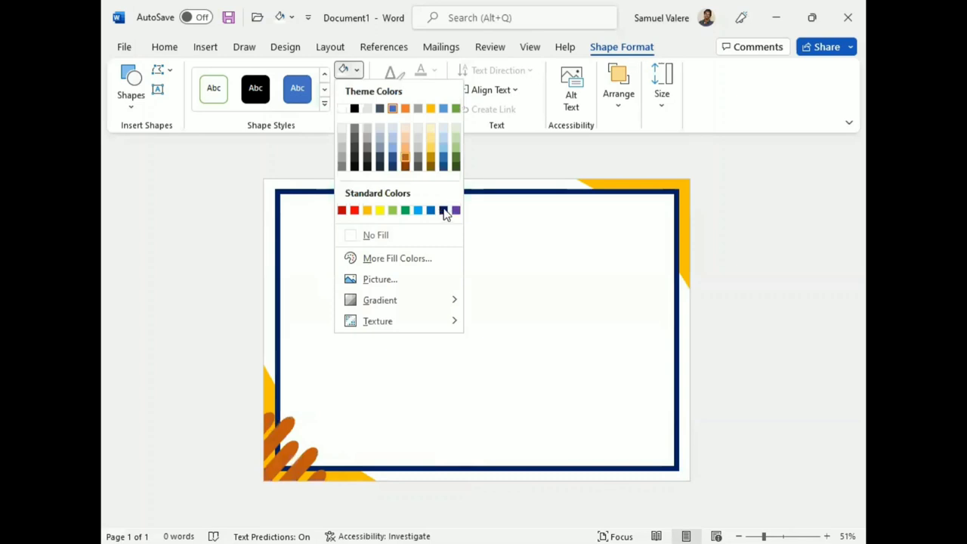
{"action": "left_click", "coordinate": [444, 211]}
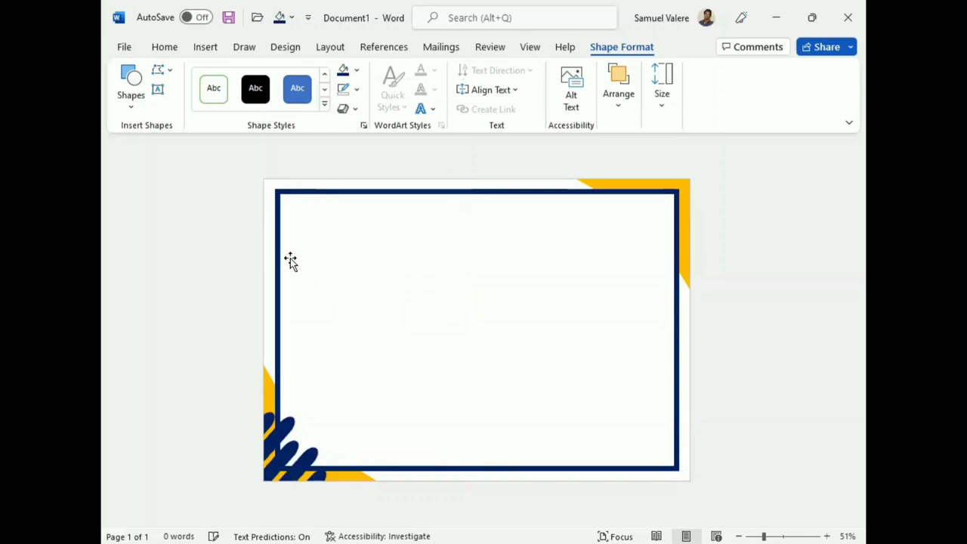
{"action": "left_click", "coordinate": [268, 421]}
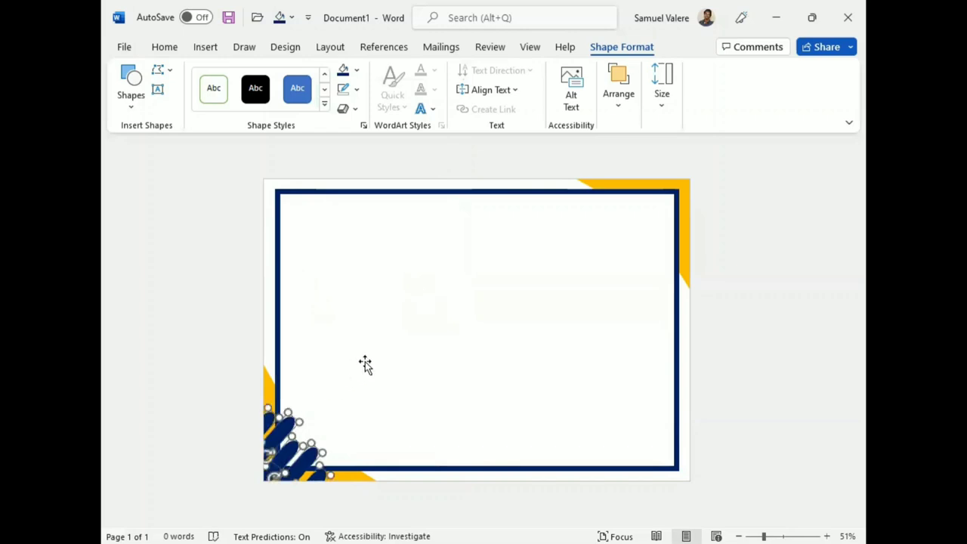
Group the corner stripes into one object
{"action": "left_click", "coordinate": [620, 99]}
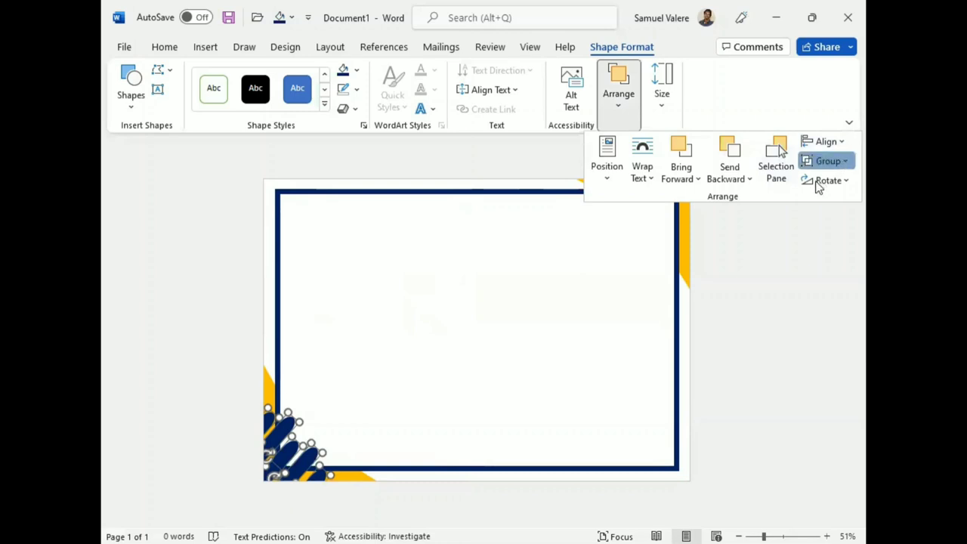
{"action": "left_click", "coordinate": [818, 186]}
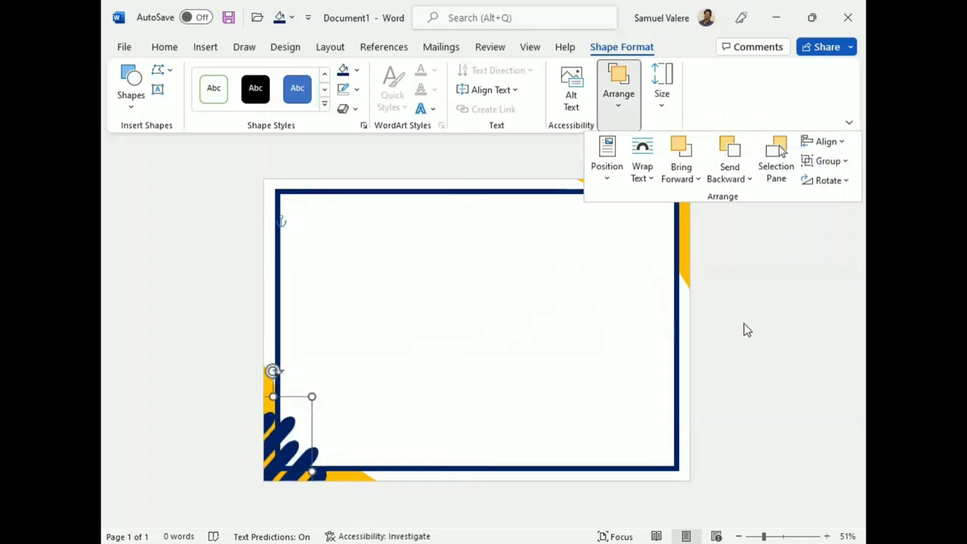
{"action": "left_click", "coordinate": [511, 345]}
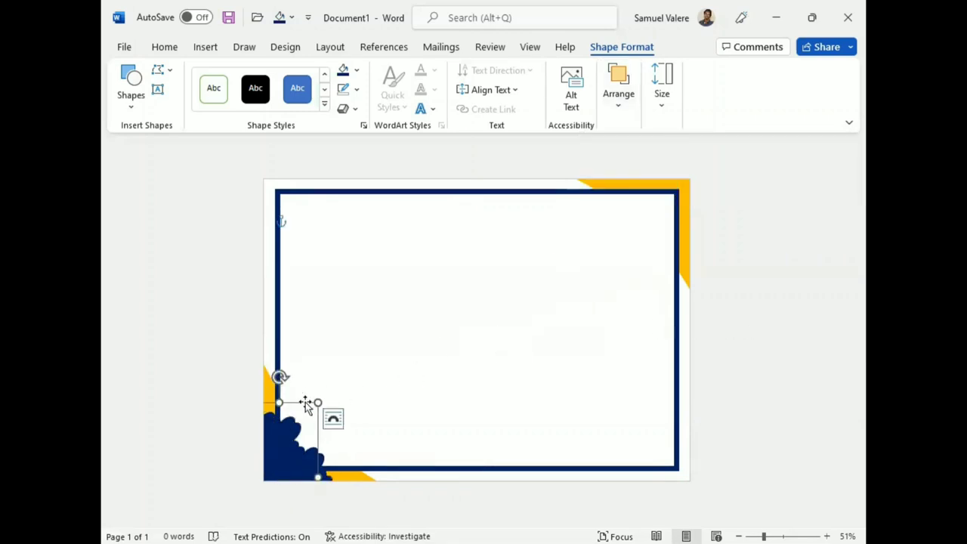
Place a copy of the stripe group inside the top-right border corner
{"action": "left_click_drag", "start_coordinate": [304, 402], "coordinate": [661, 157]}
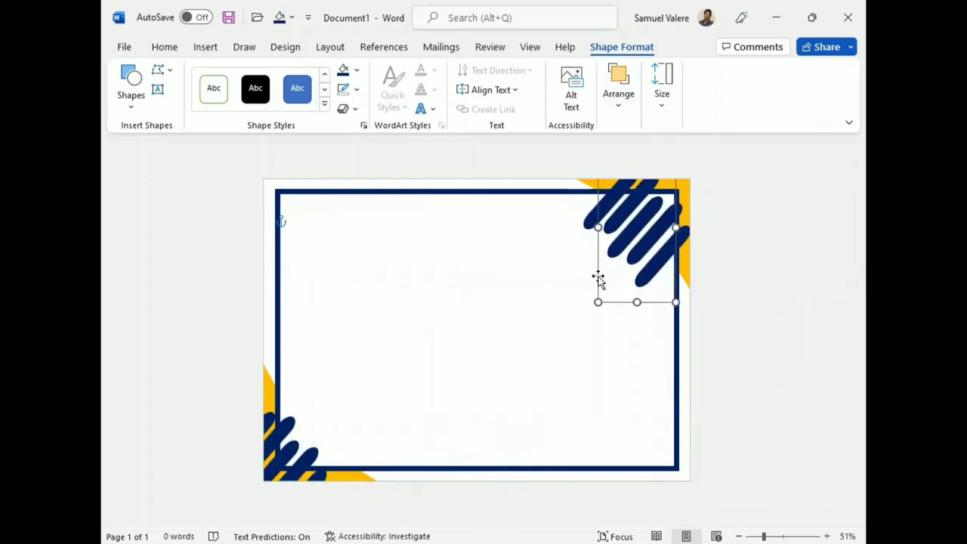
{"action": "mouse_move", "coordinate": [600, 277]}
{"action": "left_mouse_down"}
{"action": "mouse_move", "coordinate": [608, 253]}
{"action": "mouse_move", "coordinate": [655, 231]}
{"action": "left_mouse_up"}
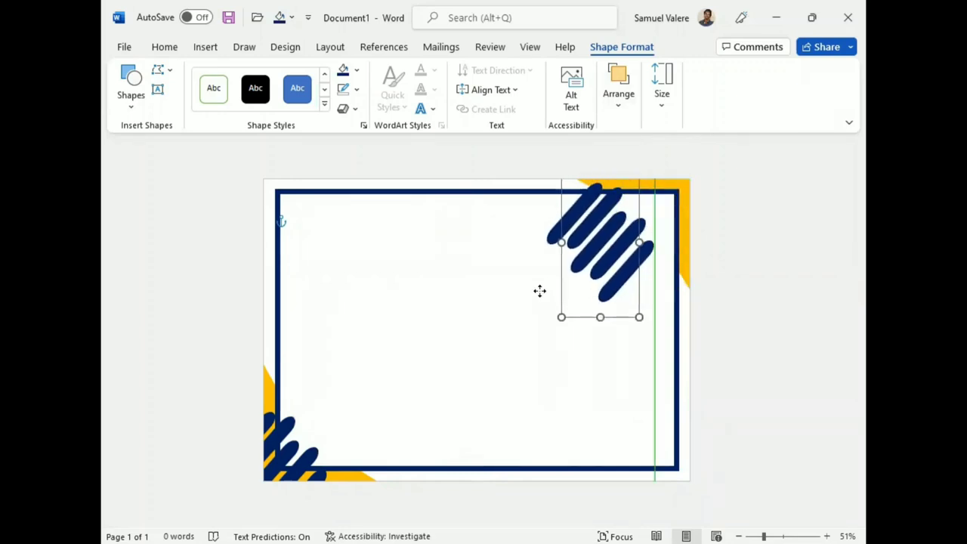
{"action": "left_click_drag", "start_coordinate": [655, 231], "coordinate": [539, 289]}
{"action": "left_click", "coordinate": [617, 103]}
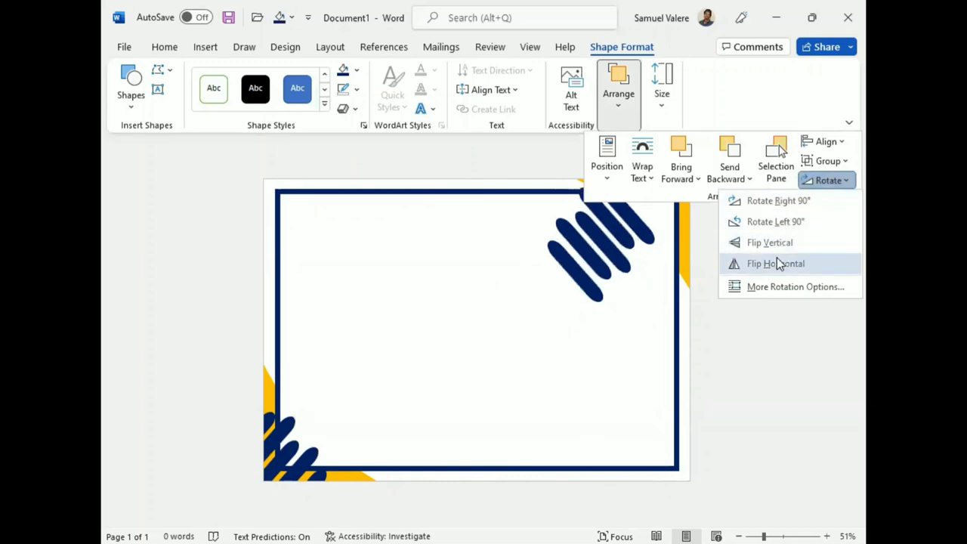
Flip the stripe copy horizontally and rotate it to follow the top-right corner
{"action": "left_click", "coordinate": [779, 264]}
{"action": "mouse_move", "coordinate": [611, 318]}
{"action": "left_mouse_down"}
{"action": "mouse_move", "coordinate": [597, 345]}
{"action": "mouse_move", "coordinate": [568, 356]}
{"action": "left_mouse_up"}
{"action": "mouse_move", "coordinate": [565, 186]}
{"action": "left_mouse_down"}
{"action": "mouse_move", "coordinate": [639, 240]}
{"action": "mouse_move", "coordinate": [634, 287]}
{"action": "mouse_move", "coordinate": [704, 180]}
{"action": "left_mouse_up"}
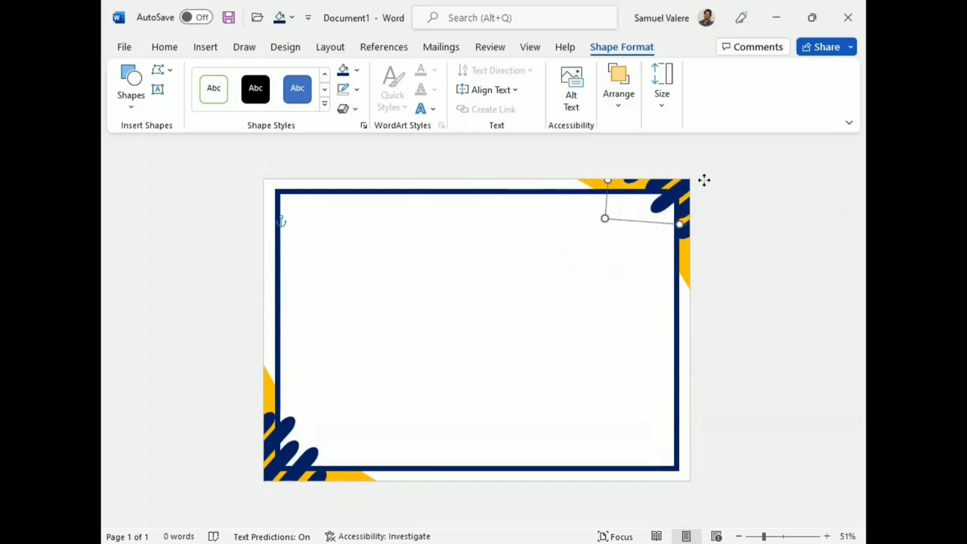
{"action": "left_click_drag", "start_coordinate": [705, 180], "coordinate": [696, 184]}
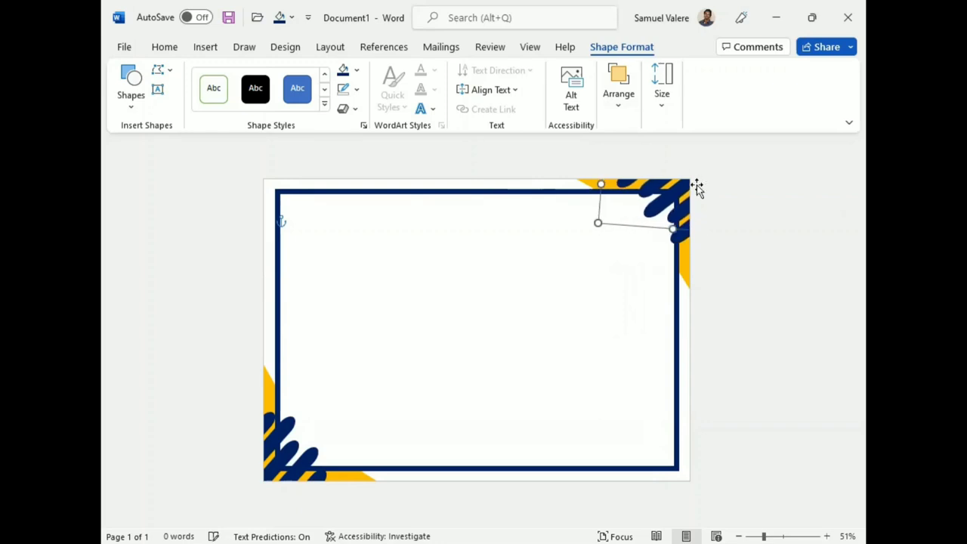
Nudge the stripe copy until it sits snugly in the top-right border corner
{"action": "left_click_drag", "start_coordinate": [697, 188], "coordinate": [697, 189]}
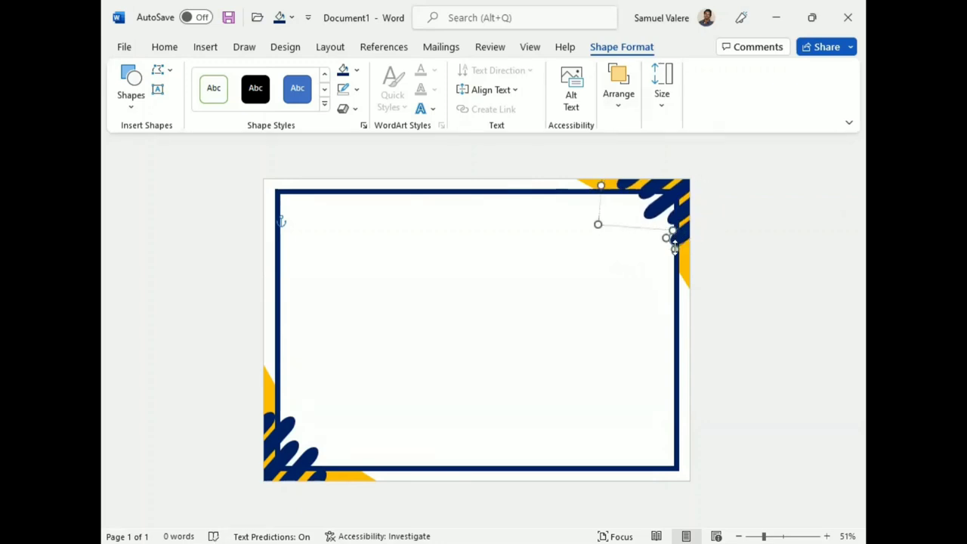
{"action": "left_click_drag", "start_coordinate": [678, 239], "coordinate": [682, 246]}
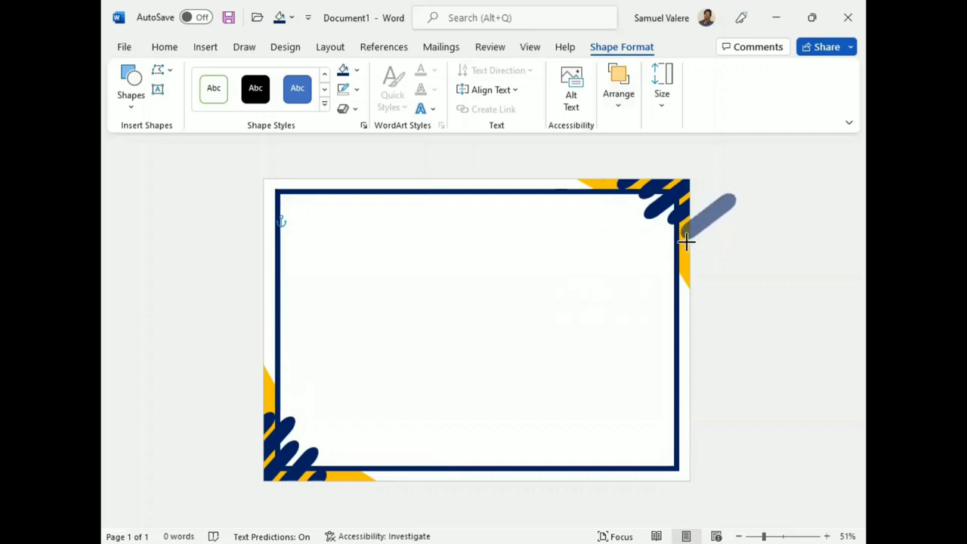
{"action": "left_click_drag", "start_coordinate": [685, 244], "coordinate": [684, 242]}
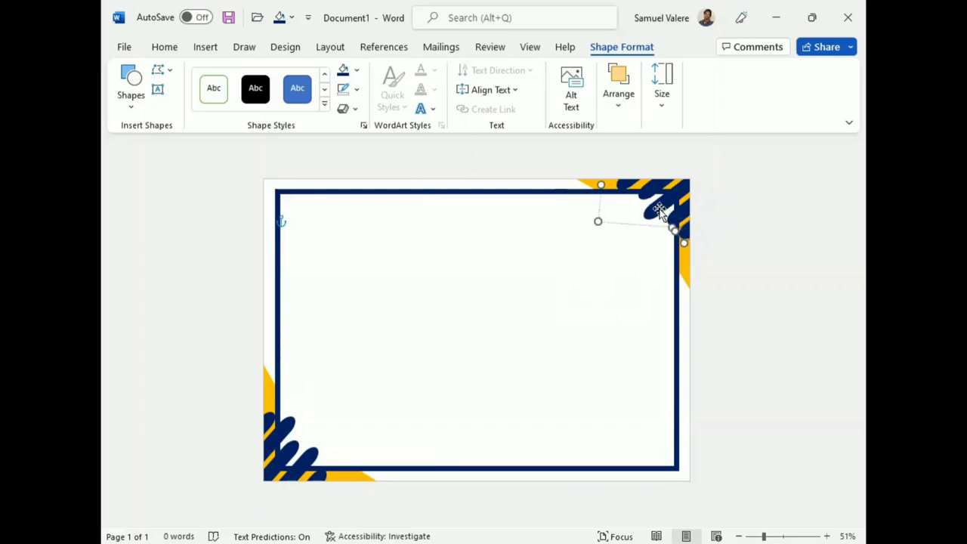
{"action": "mouse_move", "coordinate": [660, 213]}
{"action": "left_mouse_down"}
{"action": "mouse_move", "coordinate": [646, 226]}
{"action": "mouse_move", "coordinate": [669, 204]}
{"action": "mouse_move", "coordinate": [659, 221]}
{"action": "left_mouse_up"}
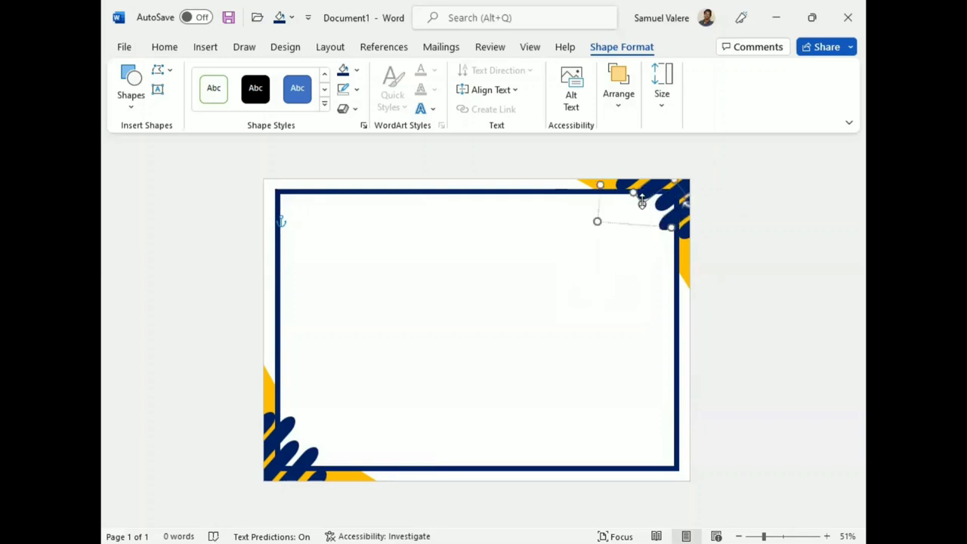
{"action": "left_click_drag", "start_coordinate": [641, 203], "coordinate": [635, 210]}
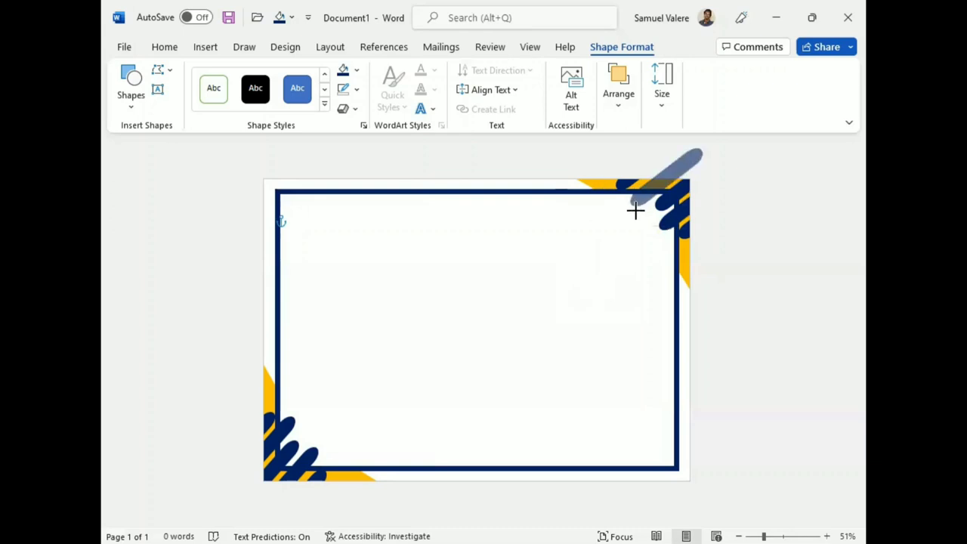
{"action": "mouse_move", "coordinate": [634, 209]}
{"action": "left_mouse_down"}
{"action": "mouse_move", "coordinate": [660, 230]}
{"action": "mouse_move", "coordinate": [659, 212]}
{"action": "left_mouse_up"}
Change the border rectangle's outline colour to Black, Text 1, Lighter 15%
{"action": "left_click", "coordinate": [770, 269]}
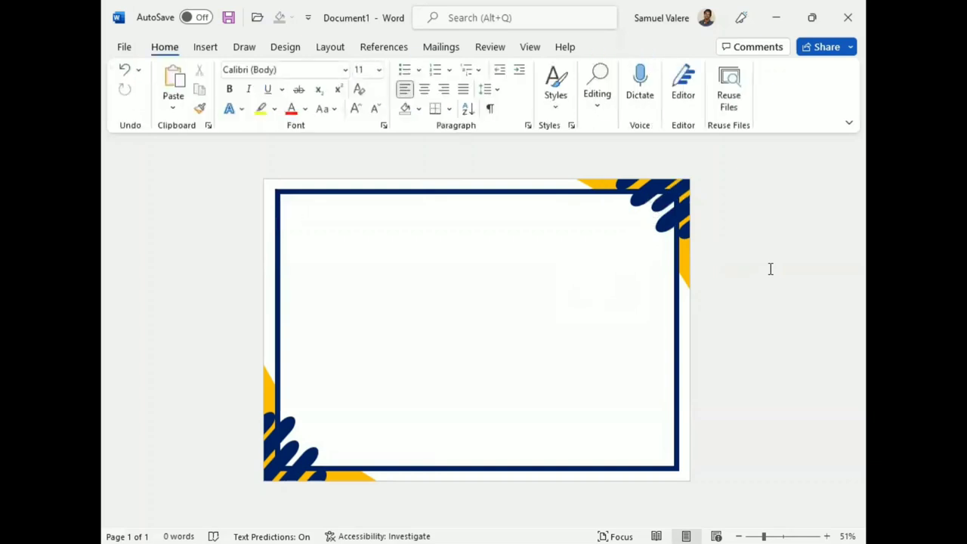
{"action": "left_click", "coordinate": [369, 193]}
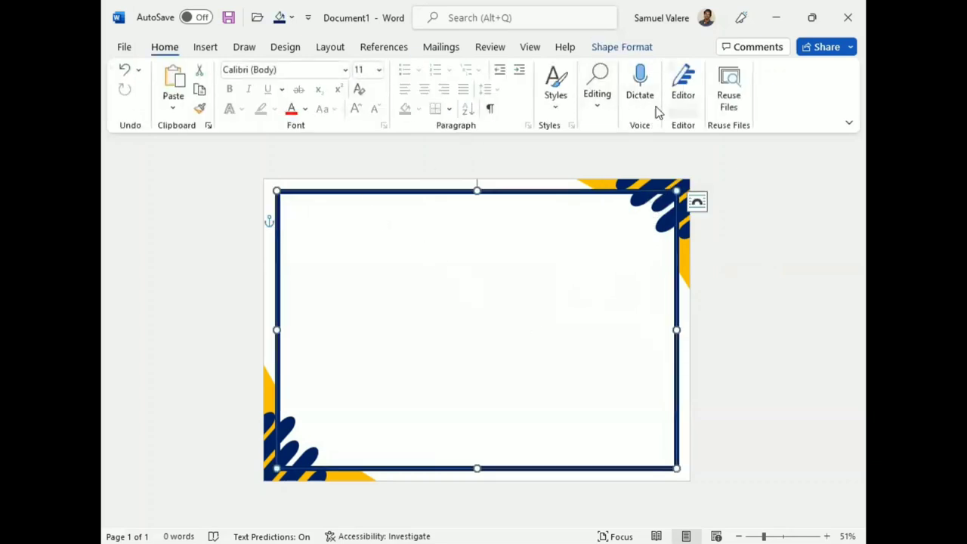
{"action": "left_click", "coordinate": [613, 46]}
{"action": "left_click", "coordinate": [358, 70]}
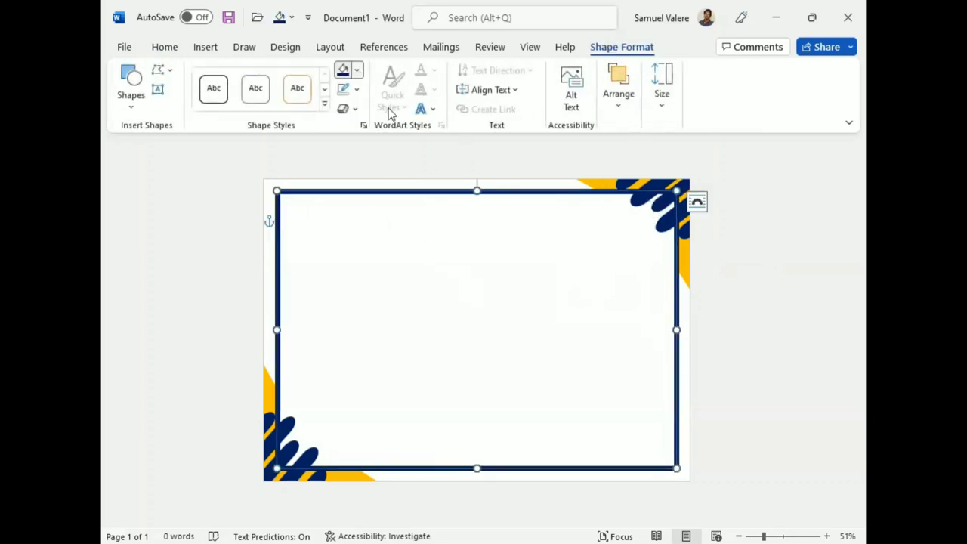
{"action": "left_click", "coordinate": [357, 89]}
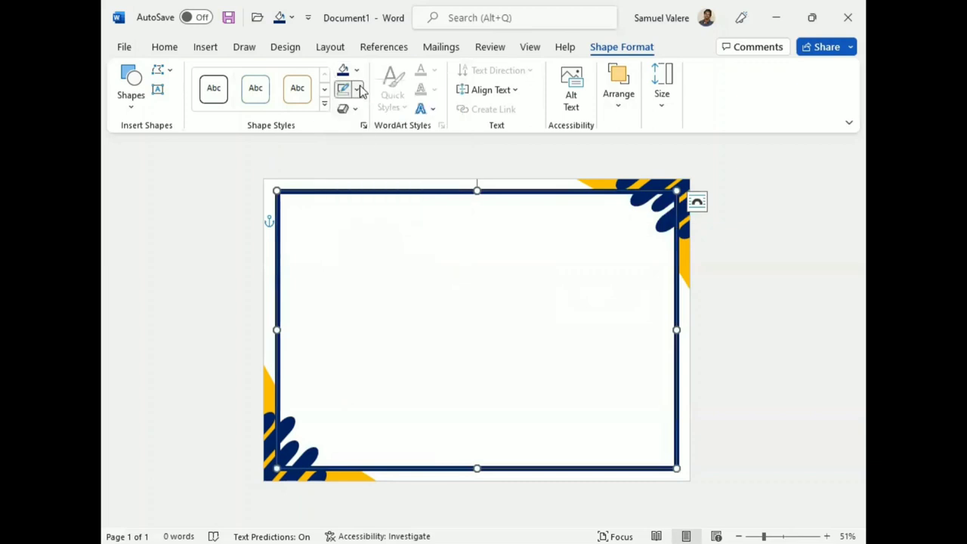
{"action": "left_click", "coordinate": [357, 89]}
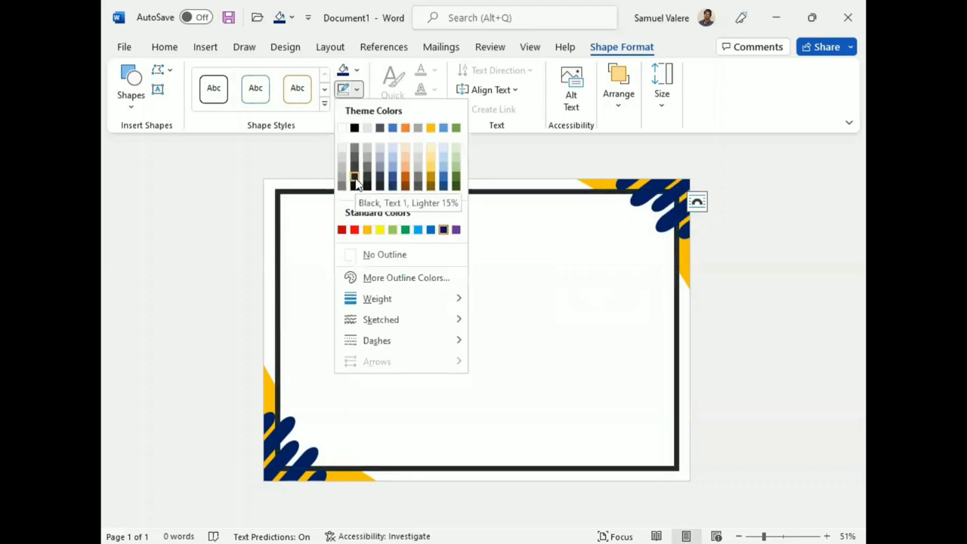
{"action": "left_click", "coordinate": [355, 179]}
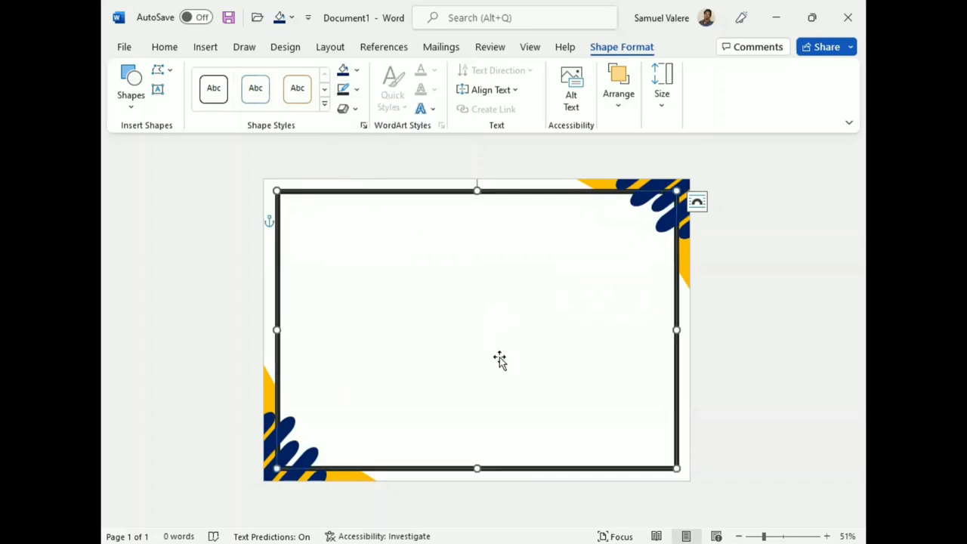
Shrink the bottom-left navy stripe decoration so it fits compactly in the corner
{"action": "left_click", "coordinate": [310, 465]}
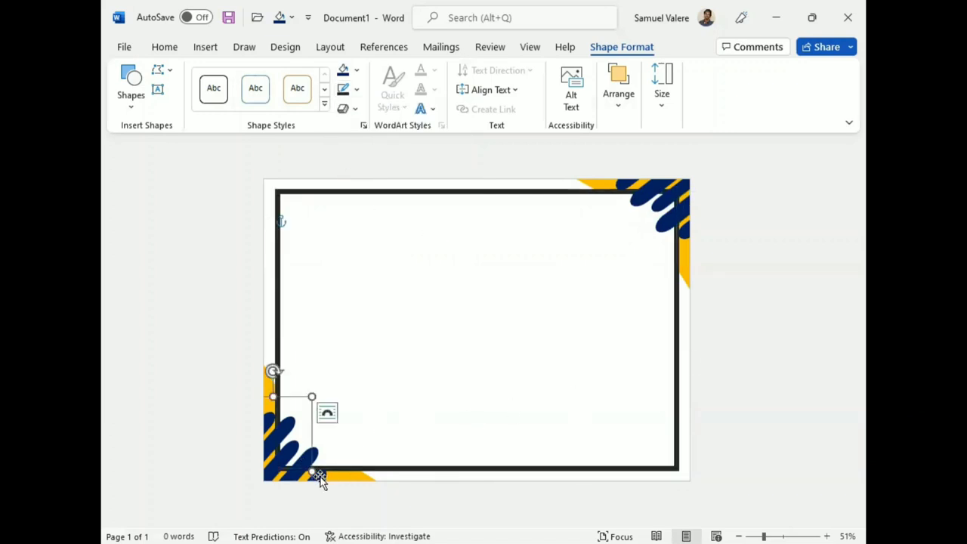
{"action": "mouse_move", "coordinate": [318, 474]}
{"action": "left_mouse_down"}
{"action": "mouse_move", "coordinate": [333, 469]}
{"action": "mouse_move", "coordinate": [292, 478]}
{"action": "left_mouse_up"}
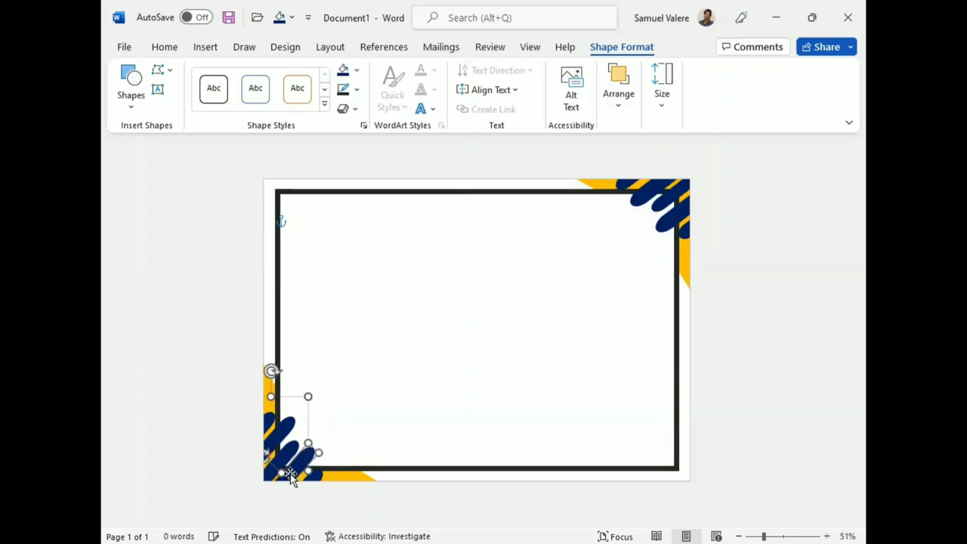
{"action": "mouse_move", "coordinate": [291, 478]}
{"action": "left_mouse_down"}
{"action": "mouse_move", "coordinate": [316, 480]}
{"action": "mouse_move", "coordinate": [273, 449]}
{"action": "mouse_move", "coordinate": [266, 421]}
{"action": "left_mouse_up"}
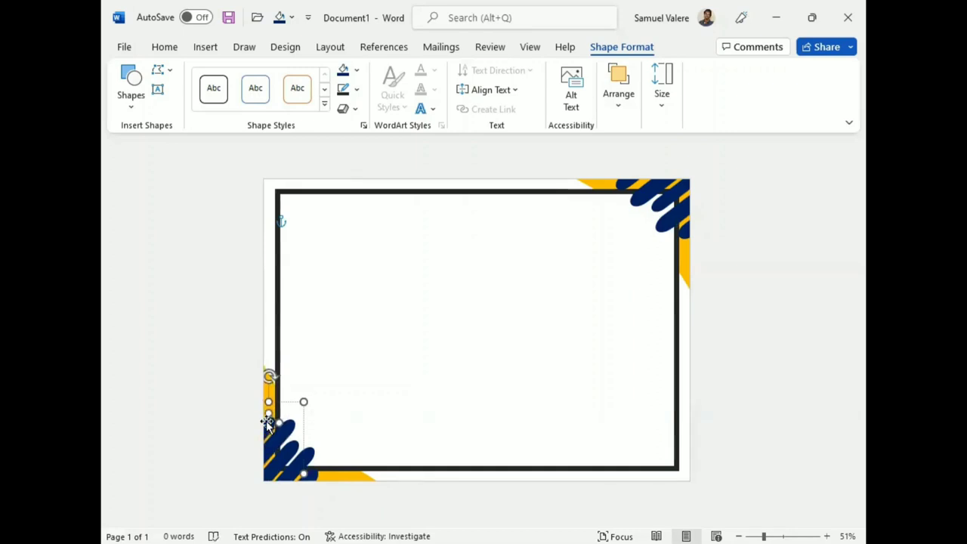
Resize the top-right stripe decoration and pull it up into the corner against the border
{"action": "left_click", "coordinate": [684, 231]}
{"action": "left_click", "coordinate": [683, 208]}
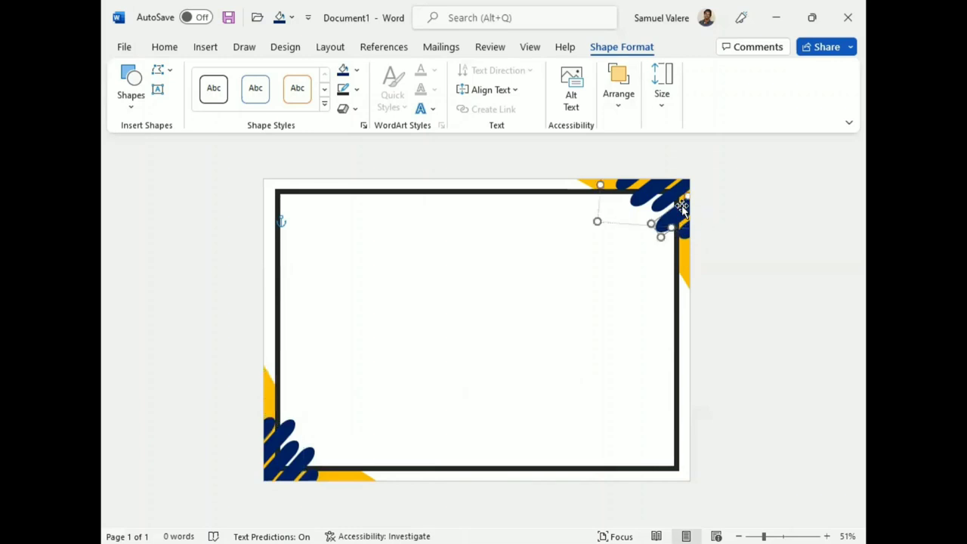
{"action": "left_click_drag", "start_coordinate": [686, 233], "coordinate": [687, 228]}
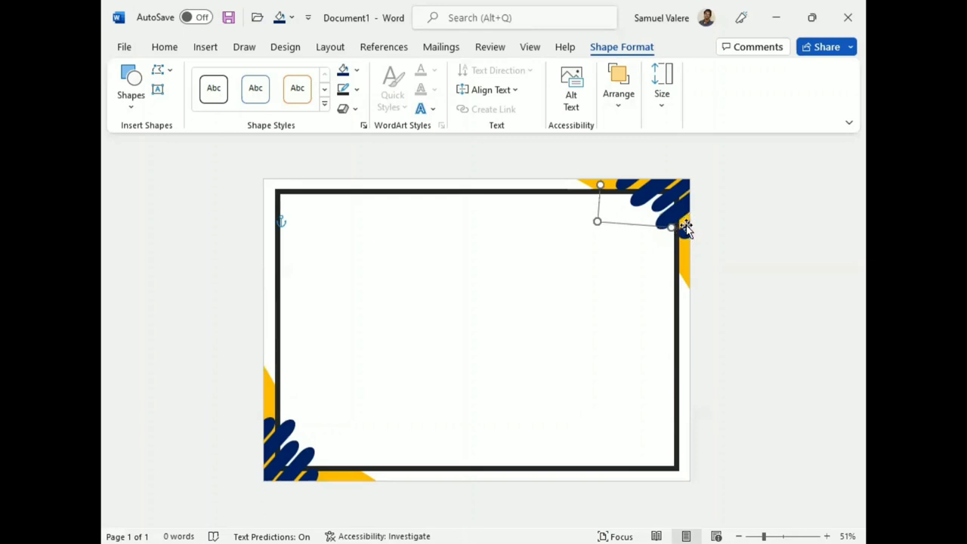
{"action": "left_click", "coordinate": [728, 251]}
{"action": "left_click", "coordinate": [685, 228]}
{"action": "left_click_drag", "start_coordinate": [689, 226], "coordinate": [657, 189]}
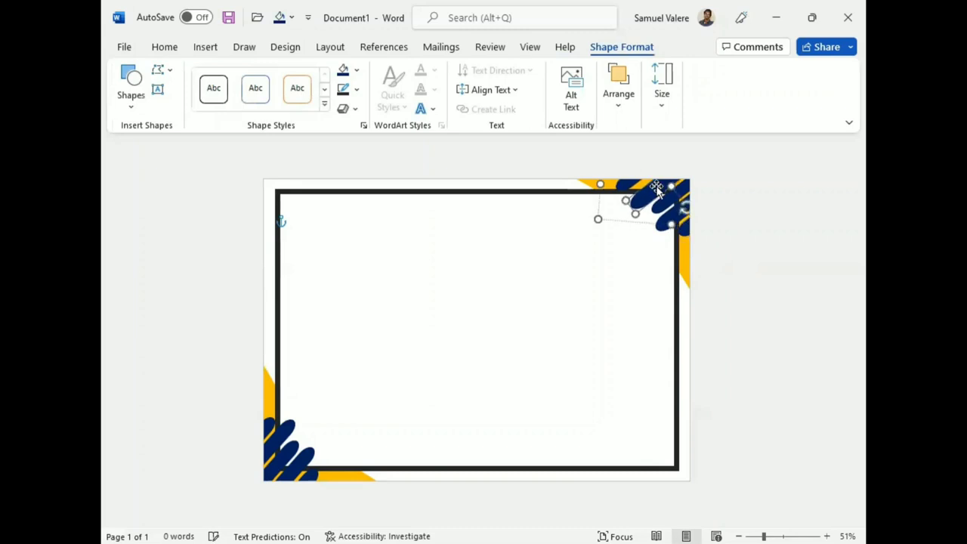
{"action": "mouse_move", "coordinate": [656, 189]}
{"action": "left_mouse_down"}
{"action": "mouse_move", "coordinate": [631, 185]}
{"action": "mouse_move", "coordinate": [659, 213]}
{"action": "left_mouse_up"}
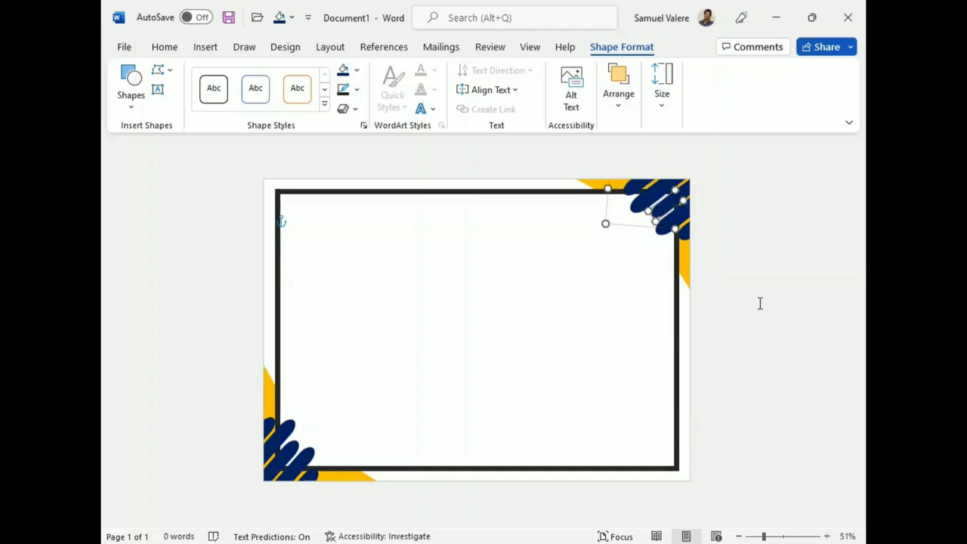
{"action": "left_click", "coordinate": [762, 297]}
{"action": "left_click", "coordinate": [661, 213]}
{"action": "left_click_drag", "start_coordinate": [647, 210], "coordinate": [644, 210]}
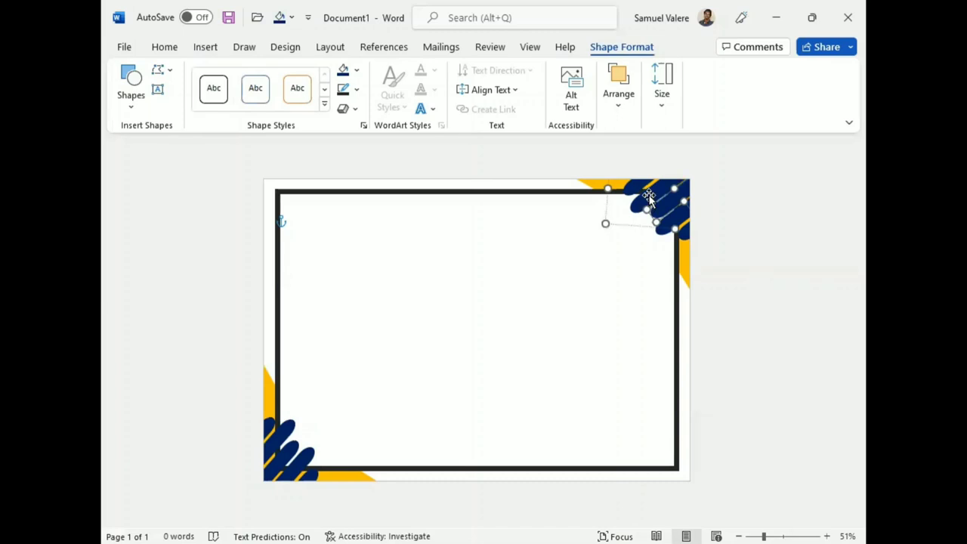
Reposition and stretch the individual navy stripes so they sit snugly in the top-right corner
{"action": "left_click", "coordinate": [646, 194]}
{"action": "left_click_drag", "start_coordinate": [650, 195], "coordinate": [670, 220]}
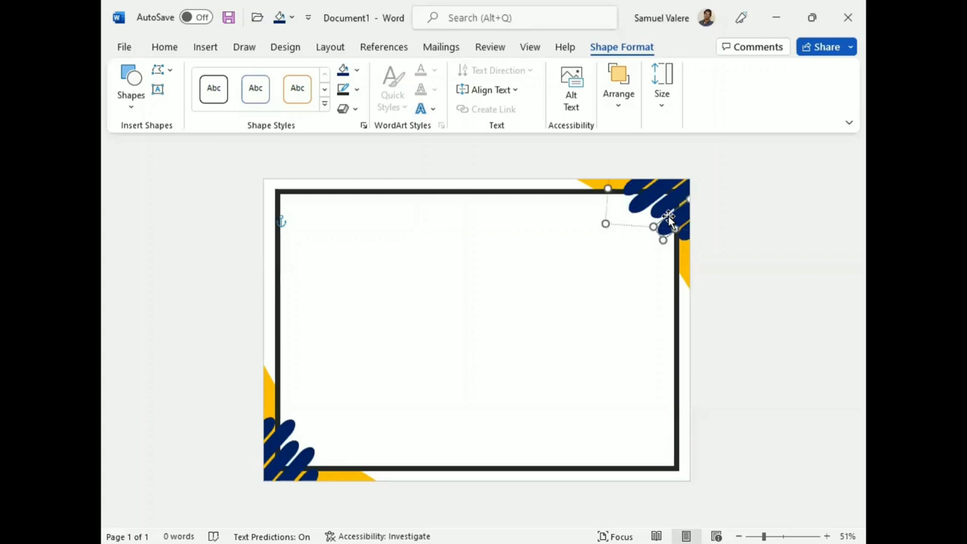
{"action": "left_click_drag", "start_coordinate": [668, 215], "coordinate": [635, 188]}
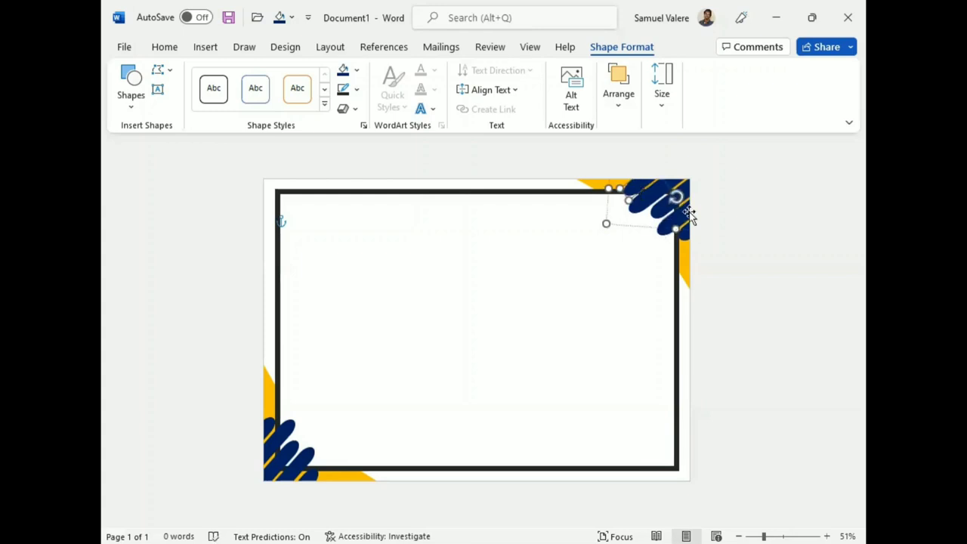
{"action": "left_click", "coordinate": [716, 293]}
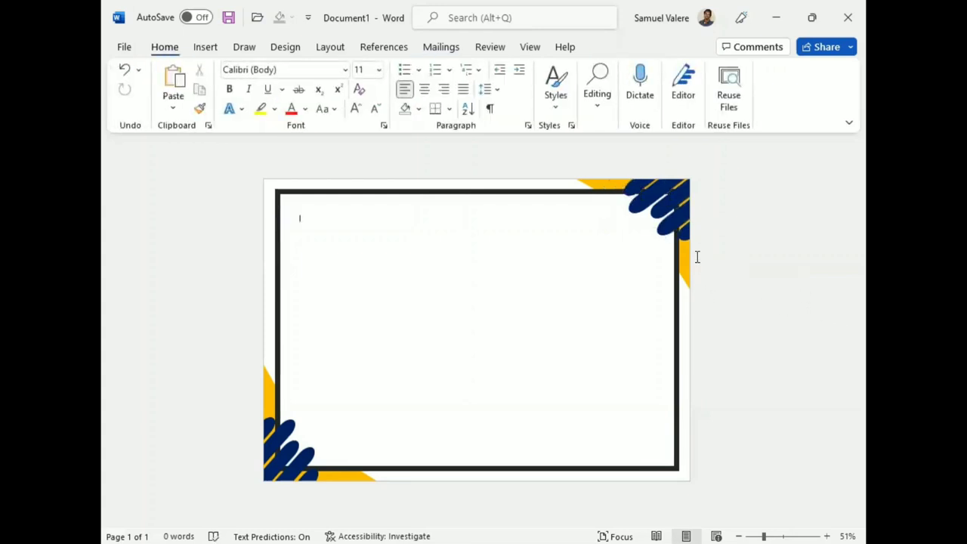
{"action": "left_click", "coordinate": [673, 219]}
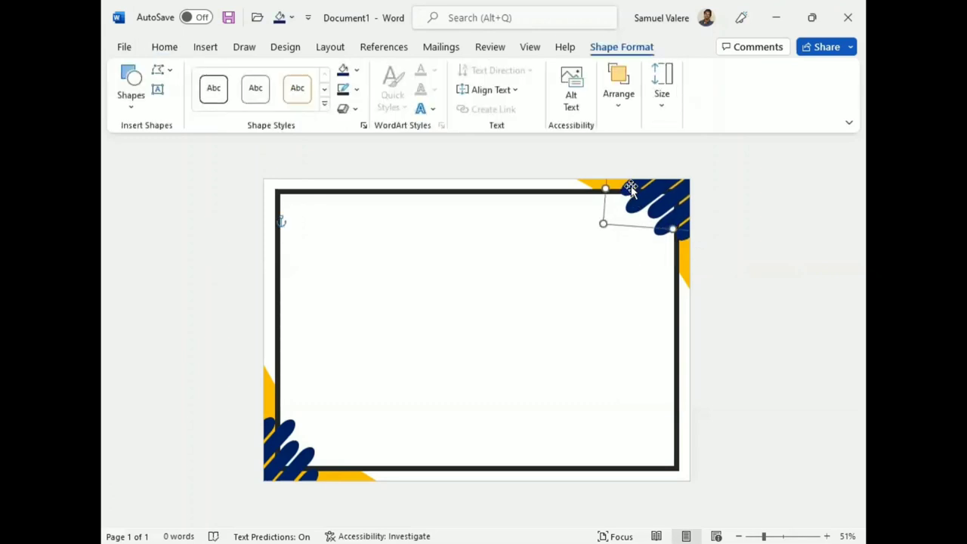
{"action": "left_click_drag", "start_coordinate": [616, 187], "coordinate": [623, 183]}
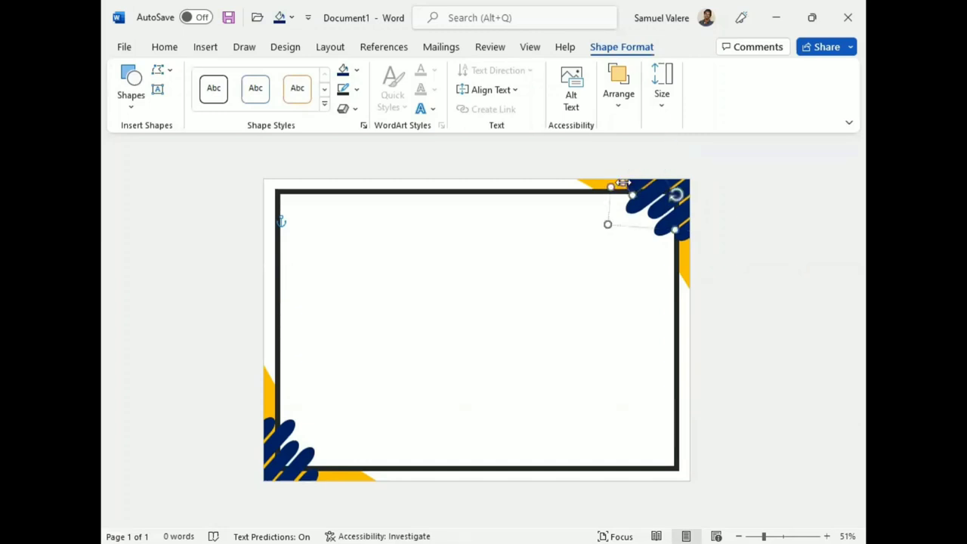
{"action": "left_click", "coordinate": [741, 253]}
{"action": "left_click", "coordinate": [681, 234]}
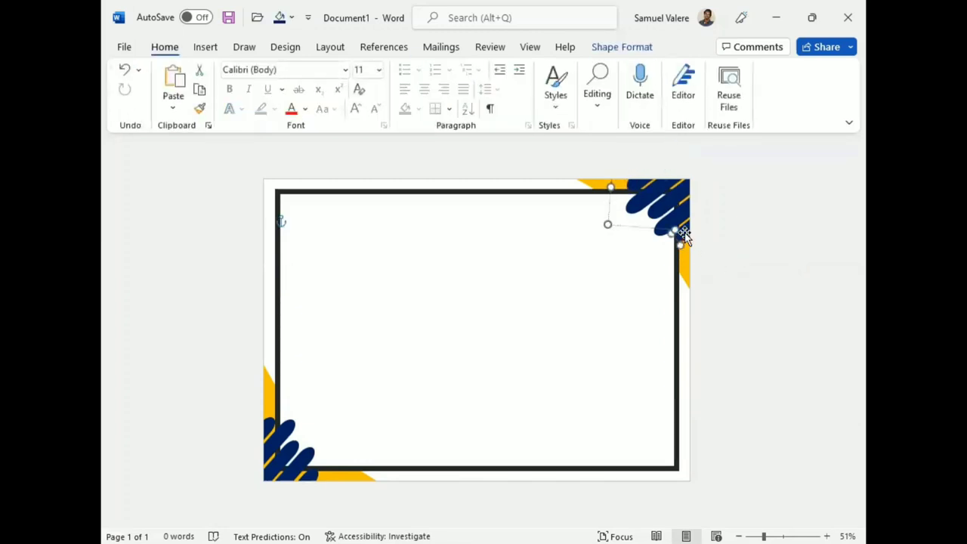
{"action": "left_click_drag", "start_coordinate": [682, 243], "coordinate": [684, 241]}
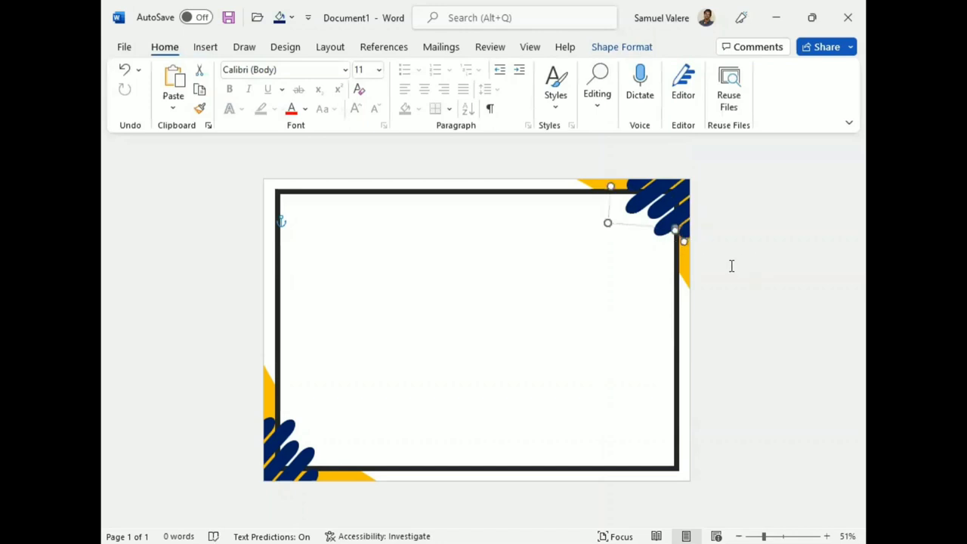
{"action": "left_click", "coordinate": [754, 260]}
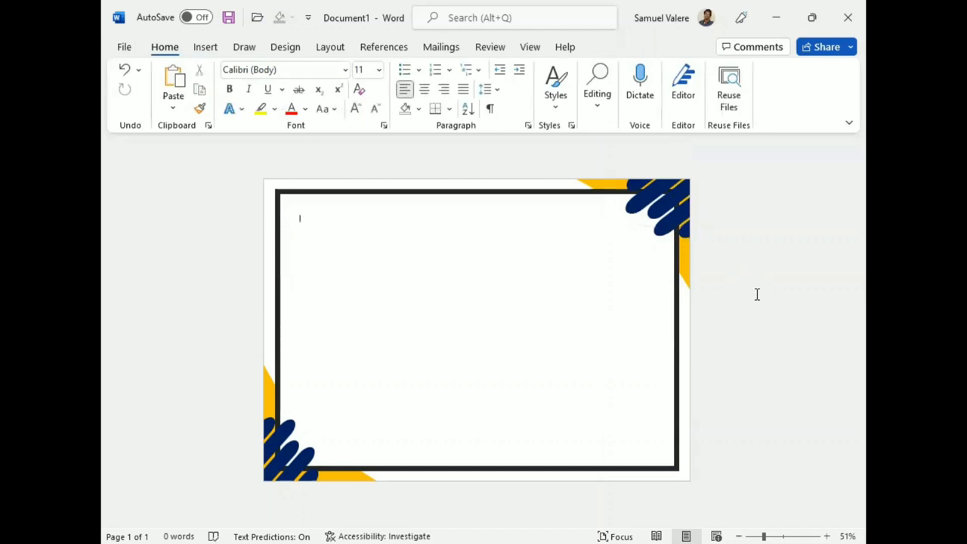
Draw a text box near the top-left inside the certificate frame
{"action": "left_click", "coordinate": [205, 47]}
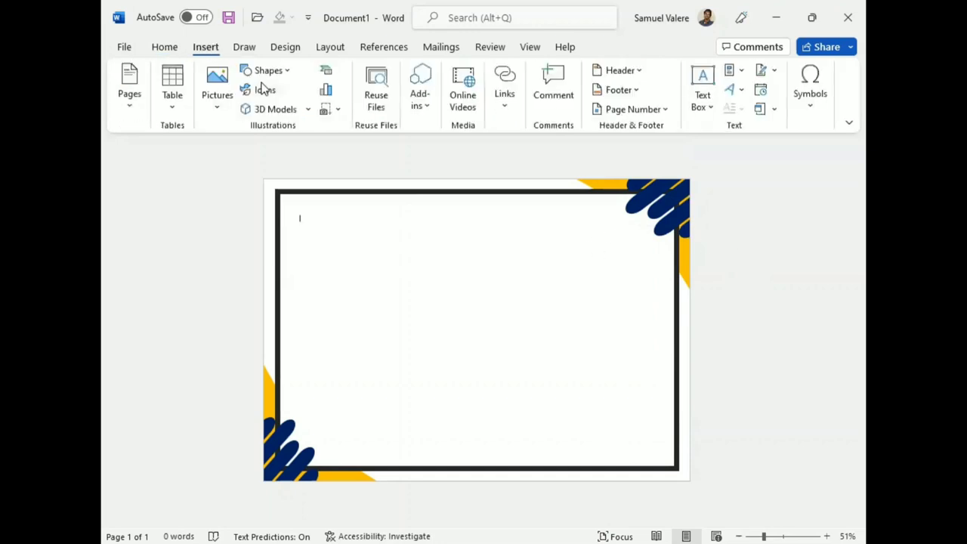
{"action": "left_click", "coordinate": [268, 70]}
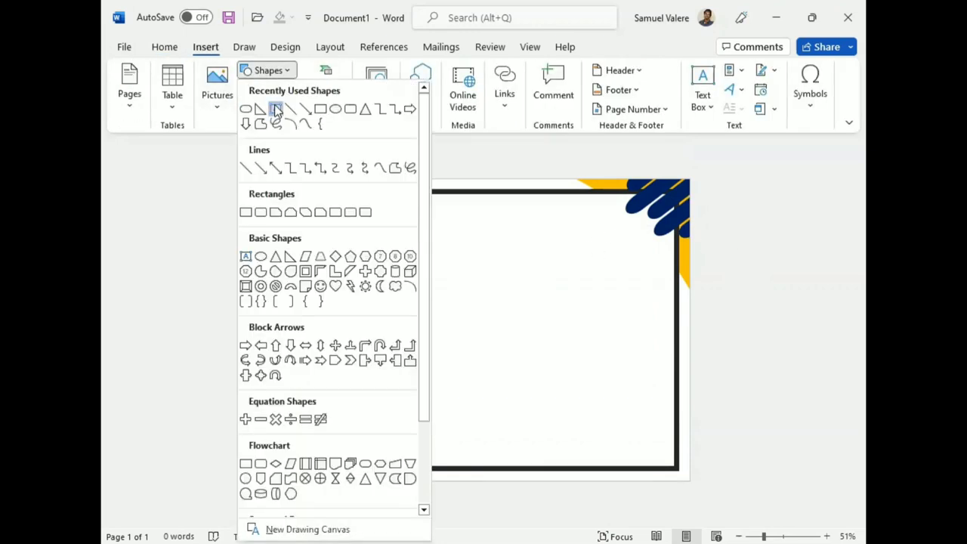
{"action": "left_click", "coordinate": [277, 110]}
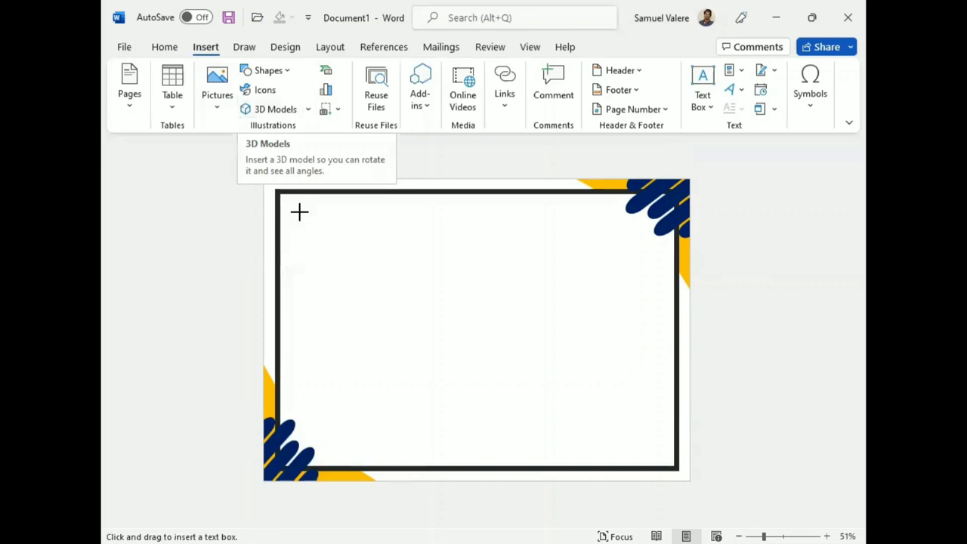
{"action": "left_click_drag", "start_coordinate": [300, 212], "coordinate": [437, 251]}
{"action": "type", "text": "Certificate"}
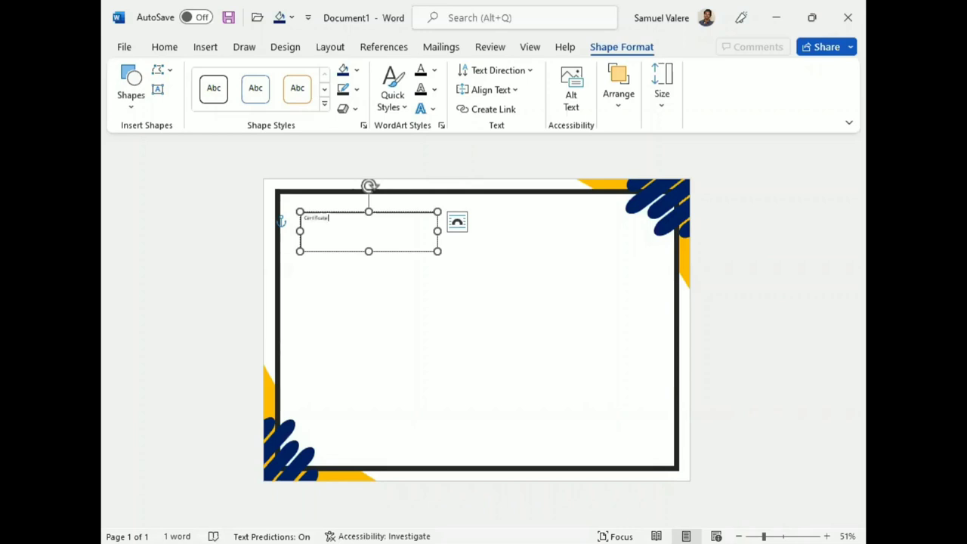
Set 'Certificate' in Bernard MT Condensed and centre it in its box
{"action": "double_click", "coordinate": [316, 221]}
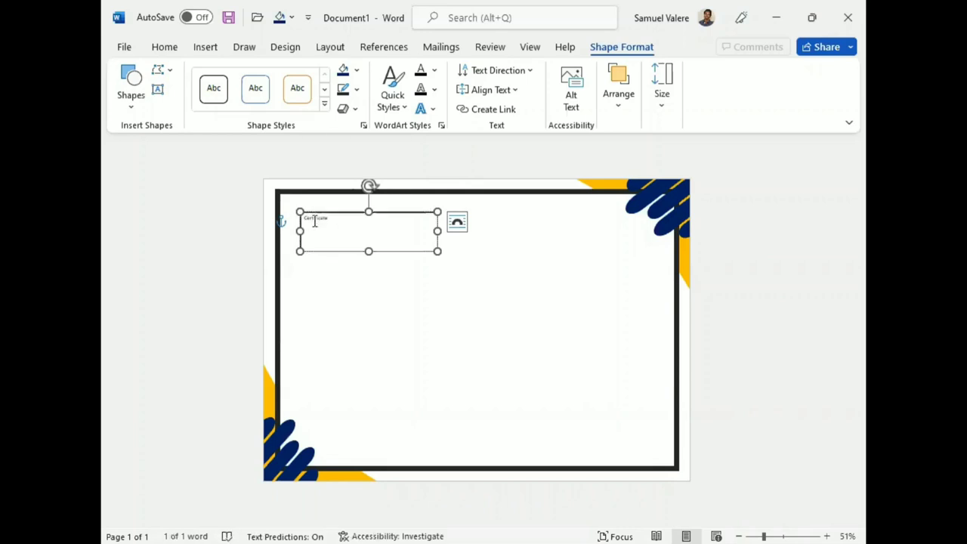
{"action": "left_click", "coordinate": [164, 47]}
{"action": "left_click", "coordinate": [295, 69]}
{"action": "type", "text": "Bernard MT Condensed"}
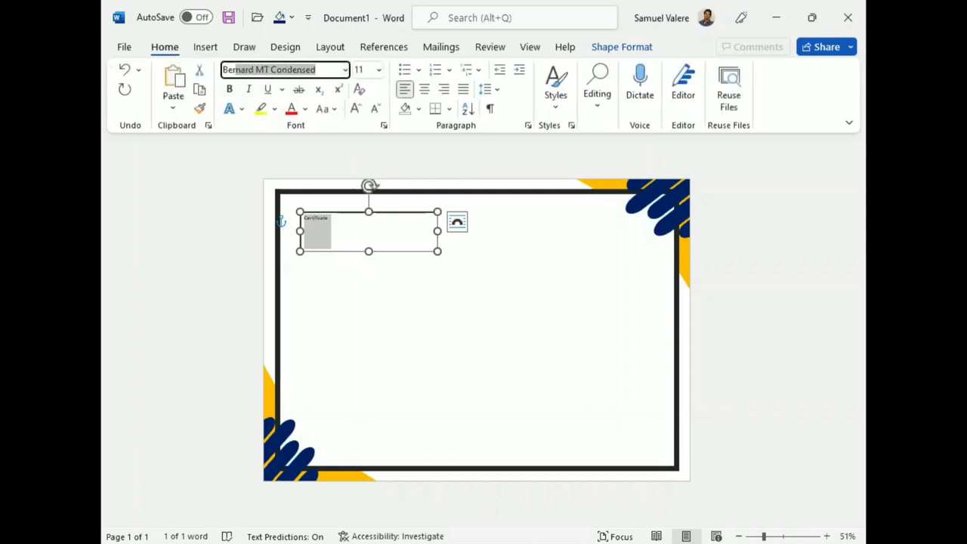
{"action": "key", "text": "Return"}
{"action": "left_click", "coordinate": [425, 89]}
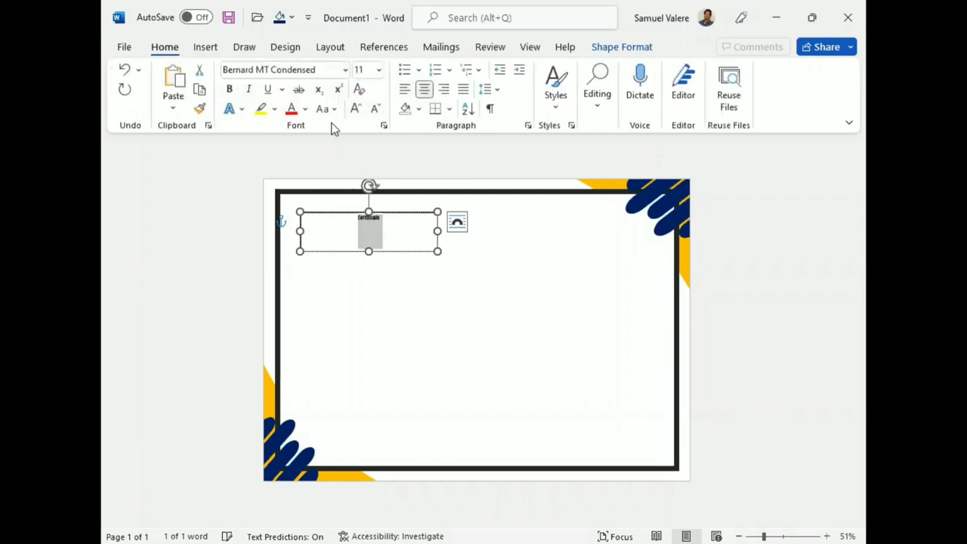
Enlarge the Certificate heading to 72 pt
{"action": "left_click", "coordinate": [356, 108]}
{"action": "left_click", "coordinate": [356, 108]}
{"action": "left_click", "coordinate": [356, 108]}
{"action": "left_click", "coordinate": [356, 108]}
{"action": "left_click", "coordinate": [356, 108]}
{"action": "left_click", "coordinate": [356, 108]}
{"action": "left_click", "coordinate": [356, 108]}
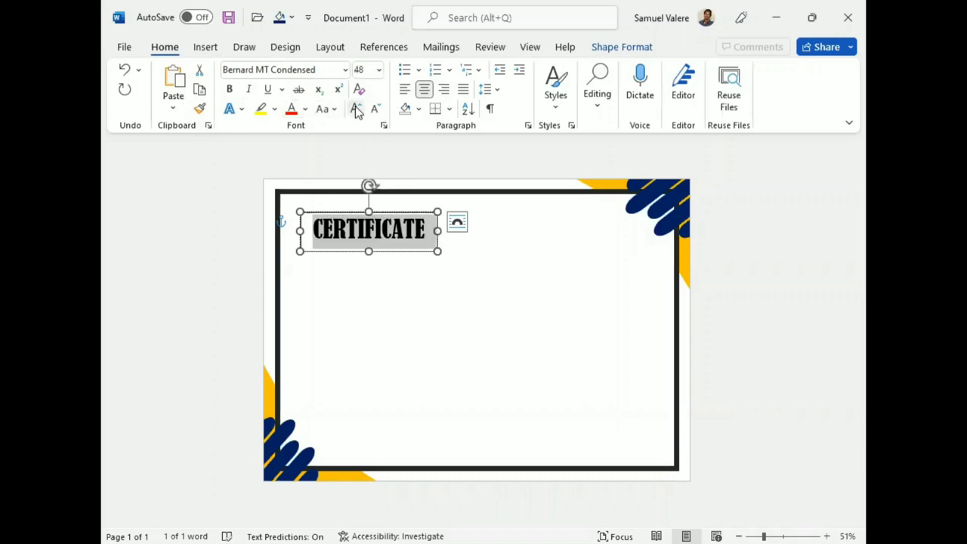
{"action": "left_click", "coordinate": [356, 109]}
{"action": "left_click", "coordinate": [357, 109]}
{"action": "left_click", "coordinate": [357, 109]}
Widen the title box and give CERTIFICATE expanded character spacing
{"action": "left_click_drag", "start_coordinate": [464, 231], "coordinate": [484, 232]}
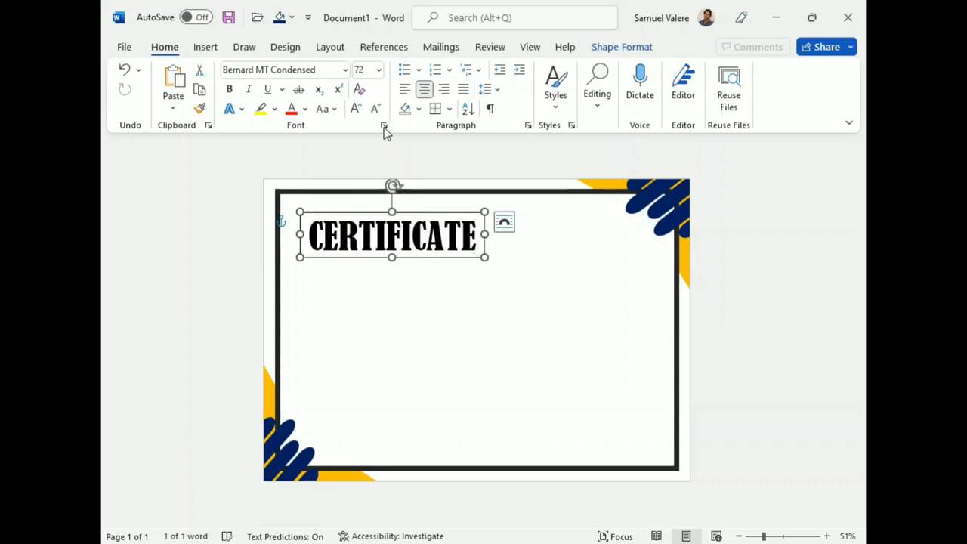
{"action": "double_click", "coordinate": [392, 236]}
{"action": "left_click", "coordinate": [383, 125]}
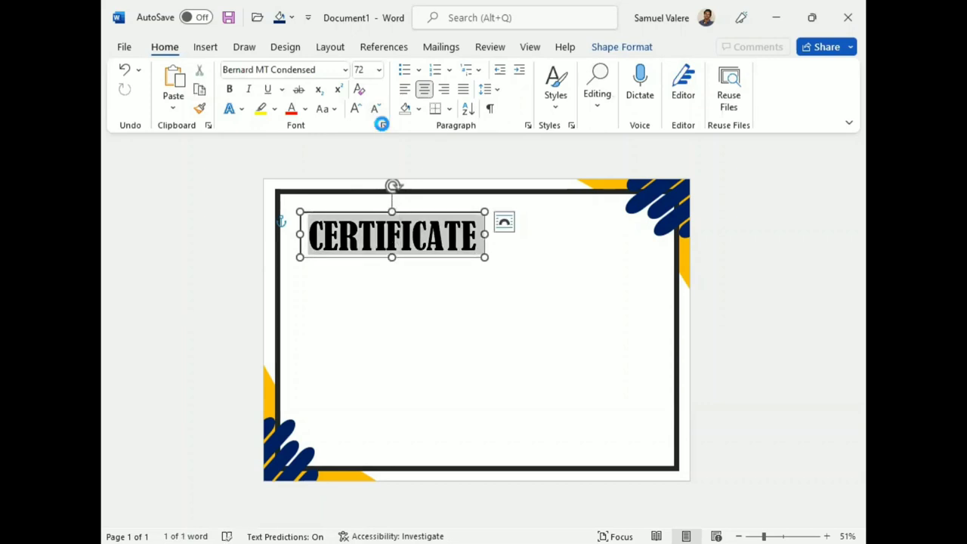
{"action": "left_click", "coordinate": [395, 108]}
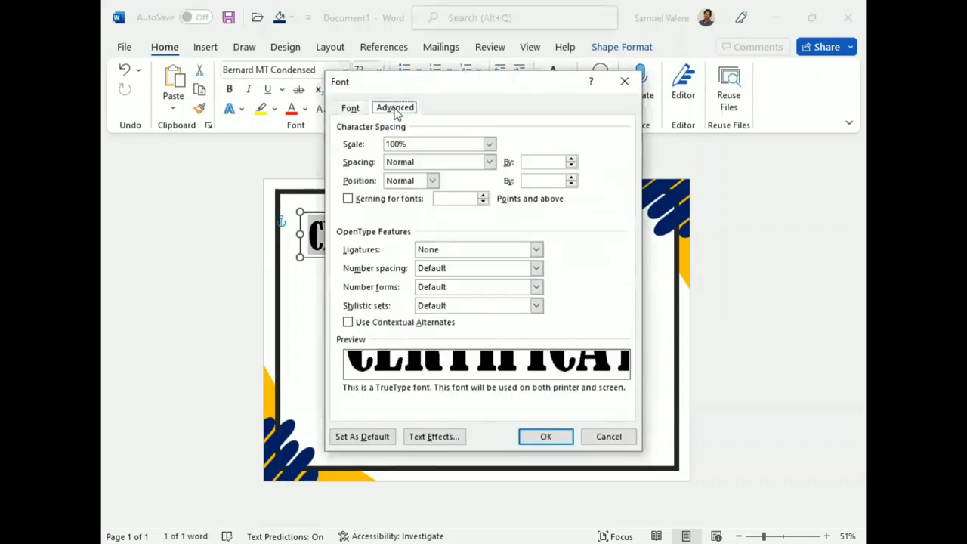
{"action": "left_click", "coordinate": [476, 161]}
{"action": "left_click", "coordinate": [453, 184]}
{"action": "left_click", "coordinate": [527, 163]}
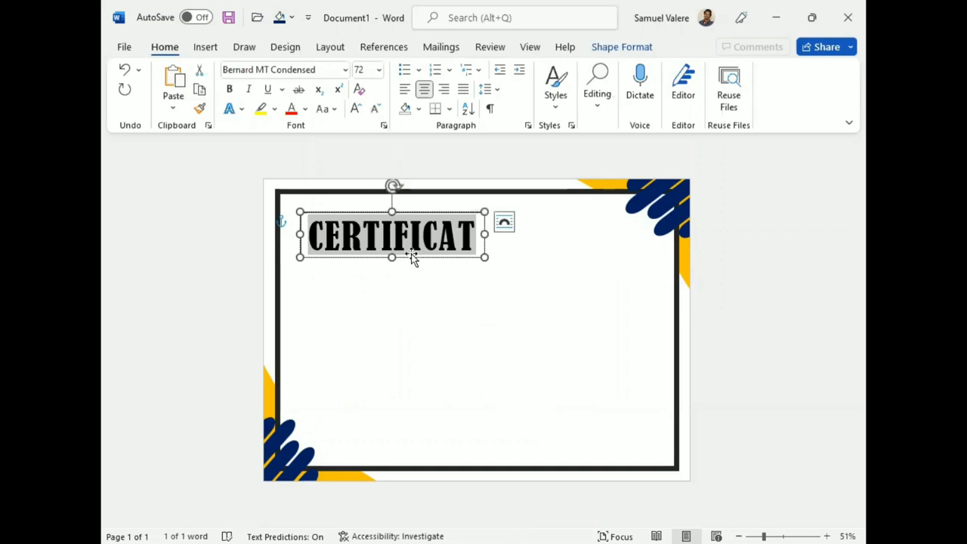
Move the title box to the top centre of the frame
{"action": "left_click_drag", "start_coordinate": [412, 261], "coordinate": [491, 254]}
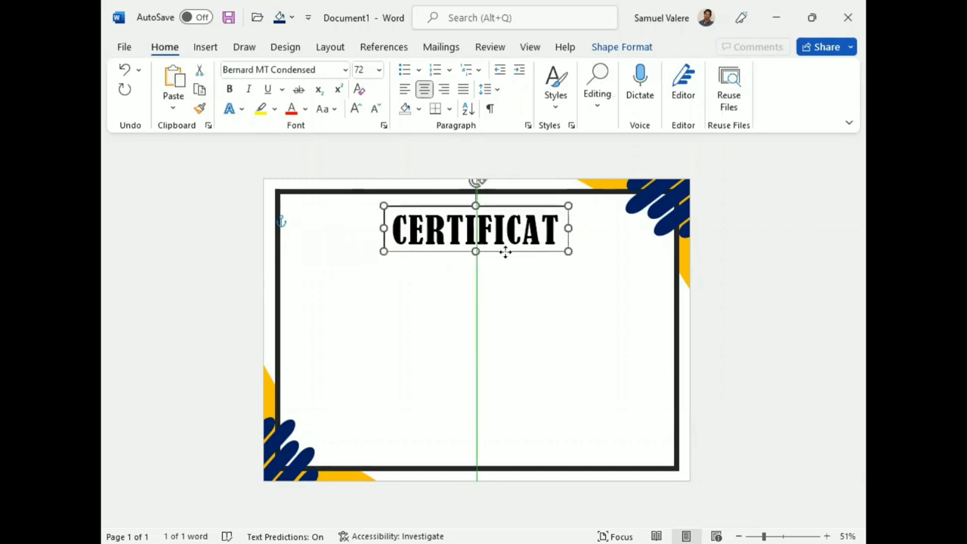
{"action": "left_click", "coordinate": [567, 229]}
{"action": "type", "text": "E"}
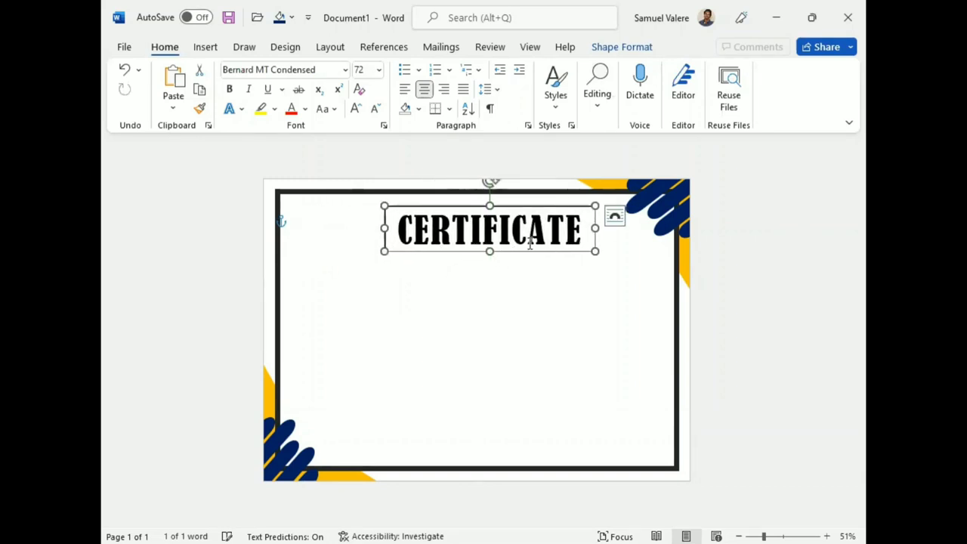
{"action": "key", "text": "ctrl+z"}
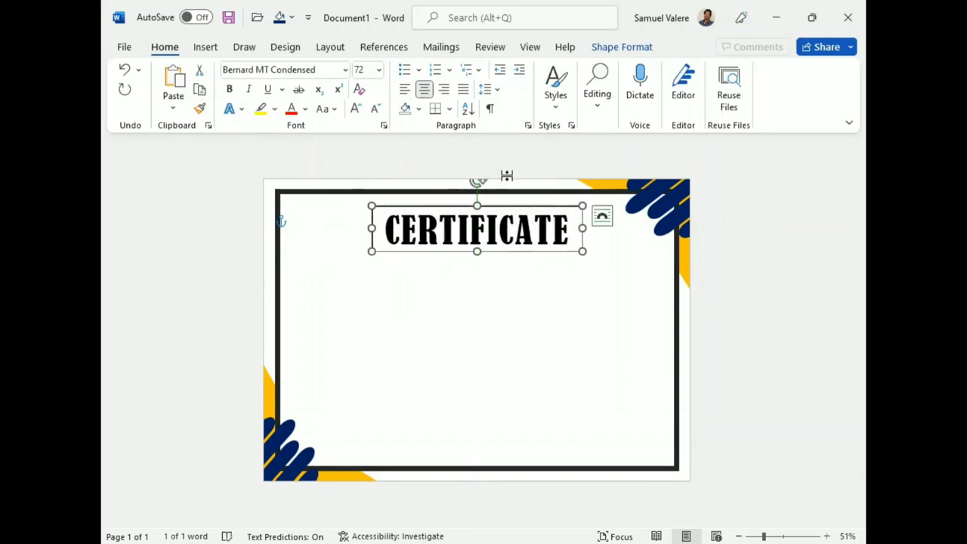
{"action": "left_click_drag", "start_coordinate": [487, 202], "coordinate": [475, 177]}
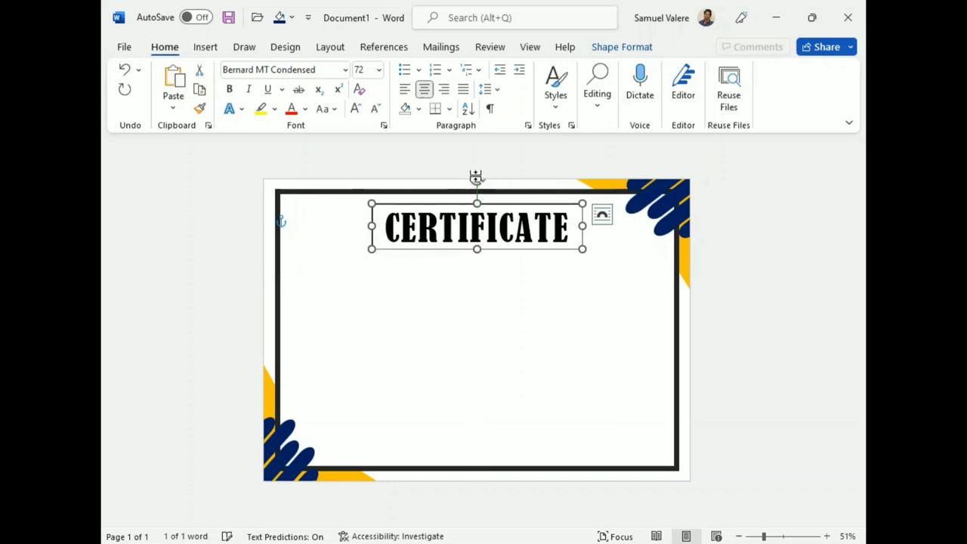
Remove the title box's fill and colour the CERTIFICATE text dark navy
{"action": "double_click", "coordinate": [476, 231]}
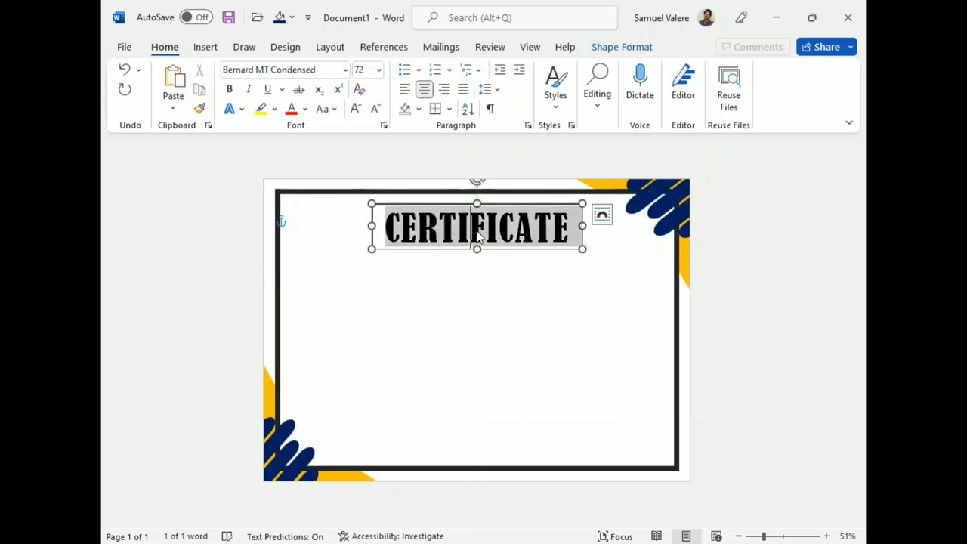
{"action": "left_click", "coordinate": [623, 47]}
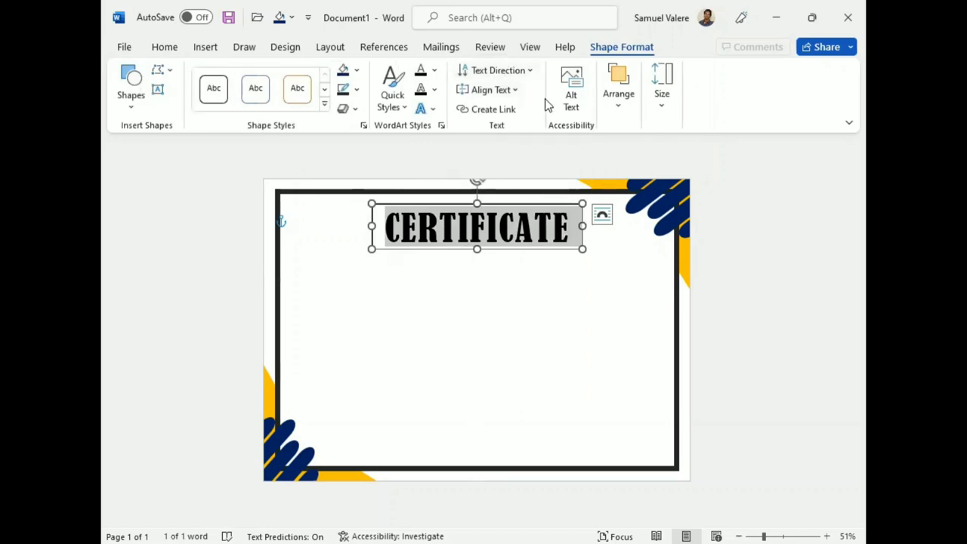
{"action": "left_click", "coordinate": [342, 71]}
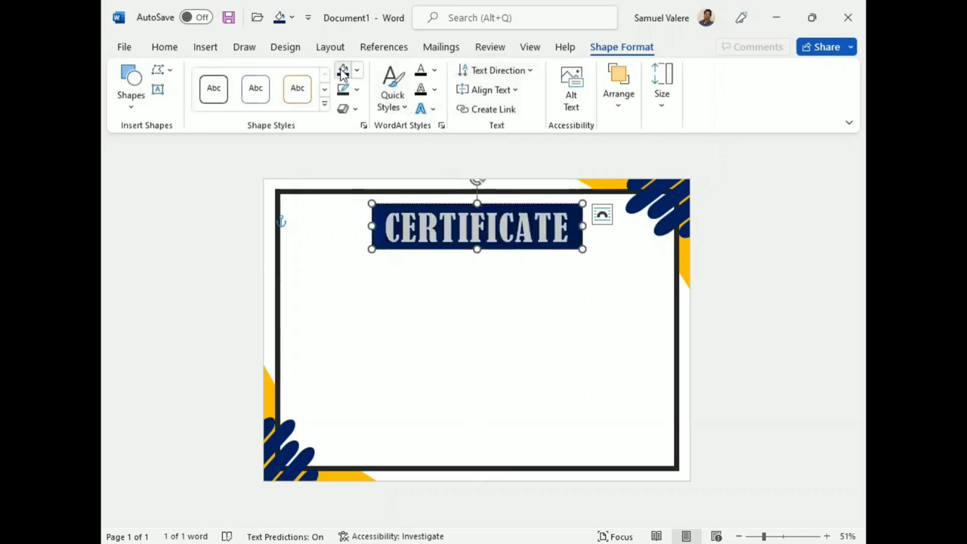
{"action": "left_click", "coordinate": [357, 70]}
{"action": "left_click", "coordinate": [351, 239]}
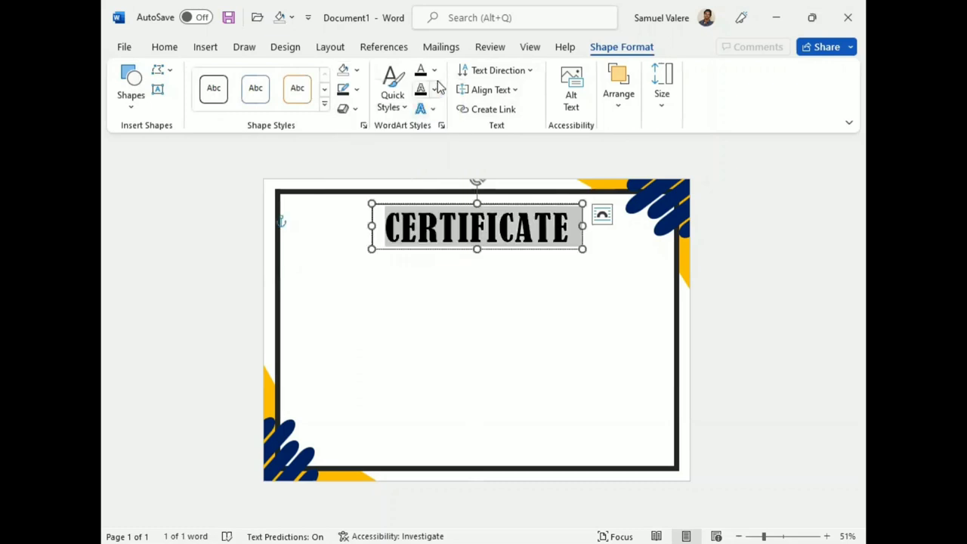
{"action": "left_click", "coordinate": [435, 71]}
{"action": "left_click", "coordinate": [519, 234]}
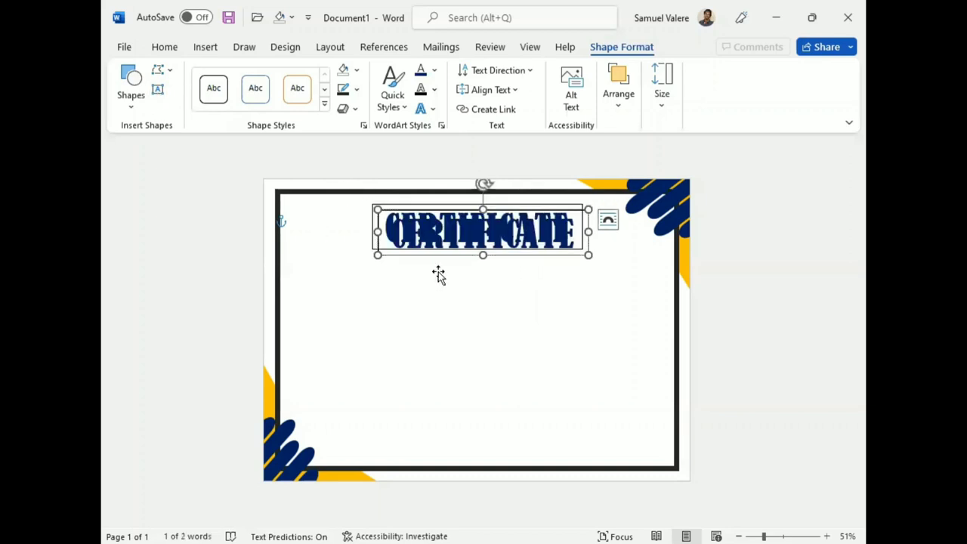
Copy the title box below it, retype it as 'Of Appreciation', and widen it
{"action": "mouse_move", "coordinate": [470, 251]}
{"action": "left_mouse_down"}
{"action": "mouse_move", "coordinate": [456, 304]}
{"action": "mouse_move", "coordinate": [457, 281]}
{"action": "left_mouse_up"}
{"action": "double_click", "coordinate": [474, 277]}
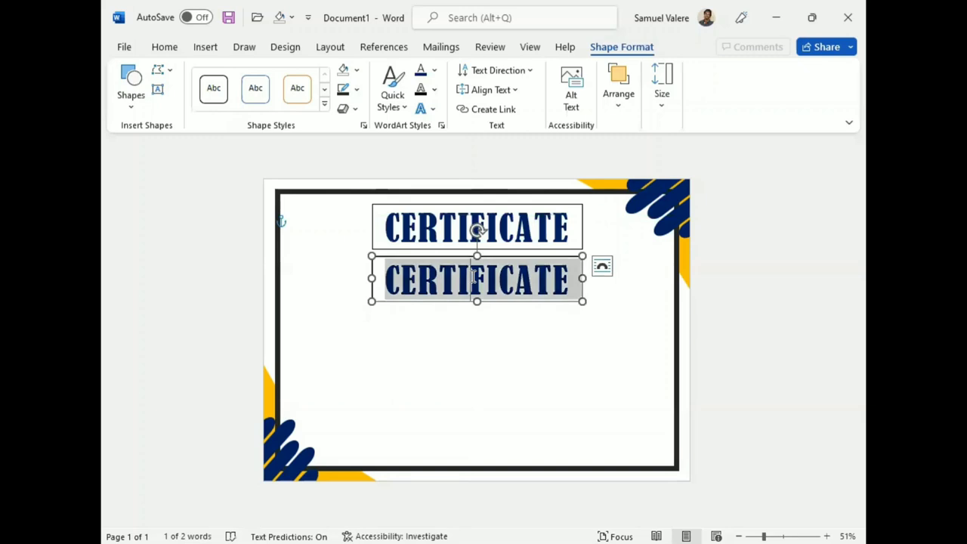
{"action": "type", "text": "Of"}
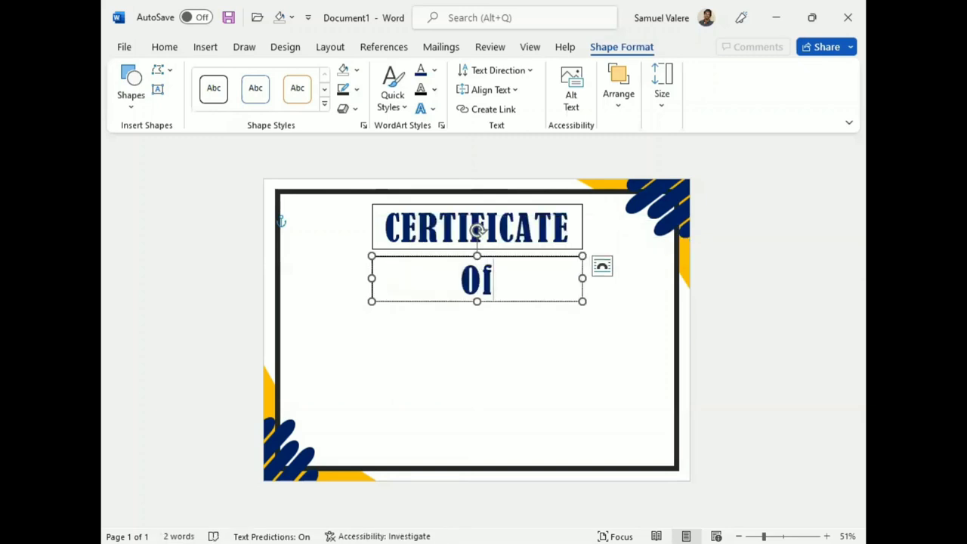
{"action": "type", "text": " Appreci"}
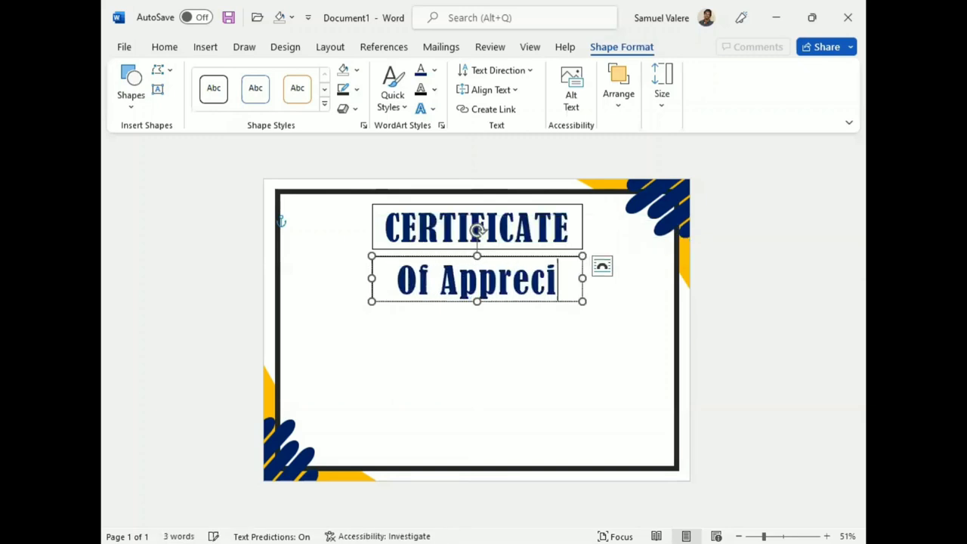
{"action": "type", "text": "ation"}
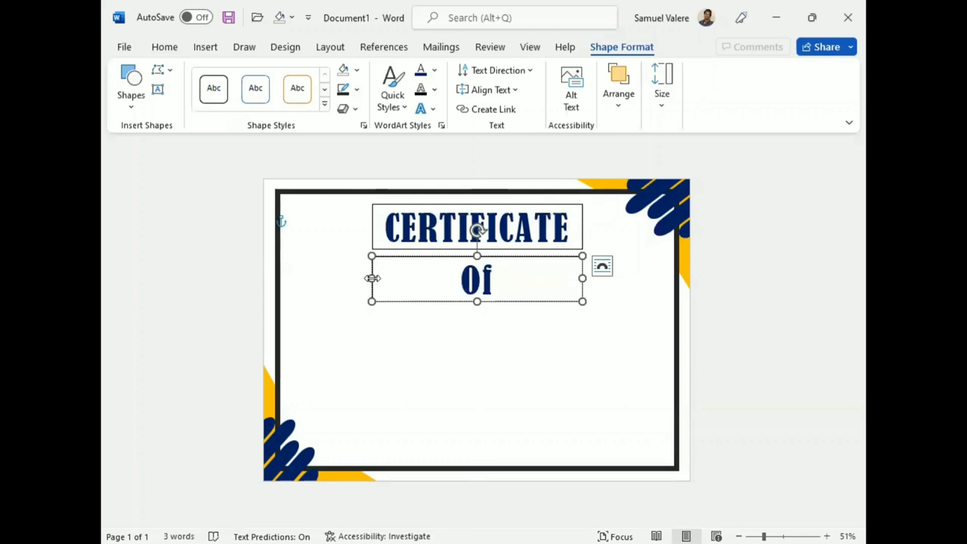
{"action": "left_click_drag", "start_coordinate": [373, 278], "coordinate": [325, 278]}
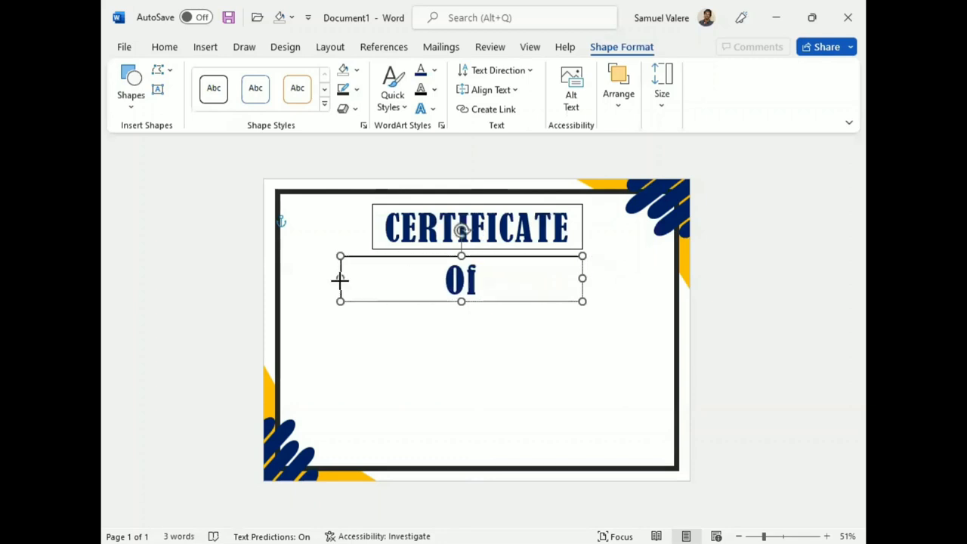
Remove the outlines and fill from both the CERTIFICATE and Of Appreciation boxes
{"action": "left_click", "coordinate": [412, 204]}
{"action": "left_click", "coordinate": [412, 205]}
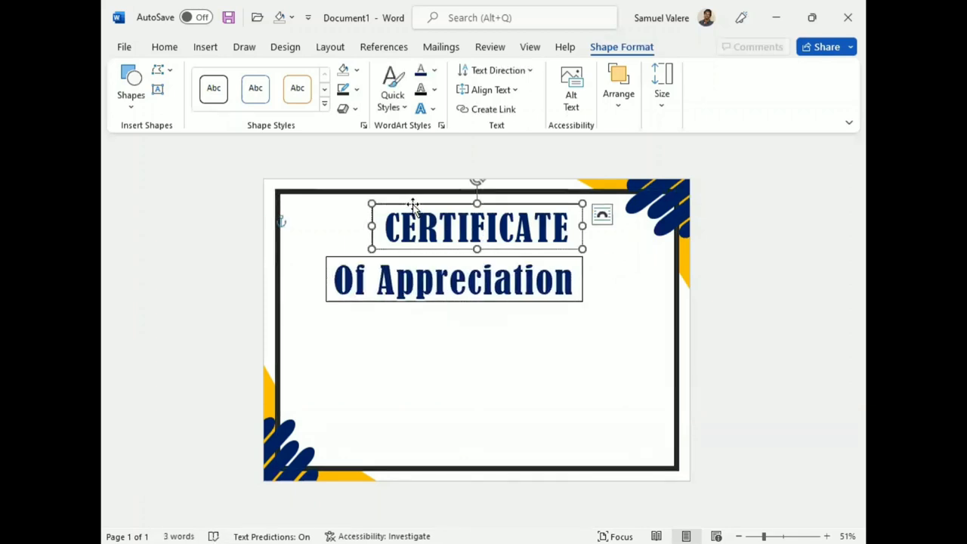
{"action": "left_click", "coordinate": [357, 88]}
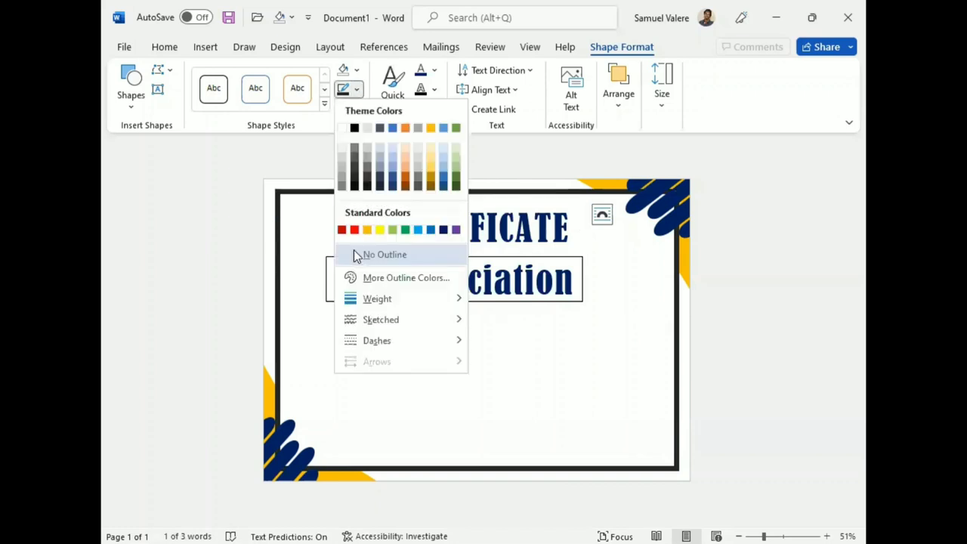
{"action": "left_click", "coordinate": [354, 250]}
{"action": "left_click", "coordinate": [357, 69]}
{"action": "left_click", "coordinate": [356, 236]}
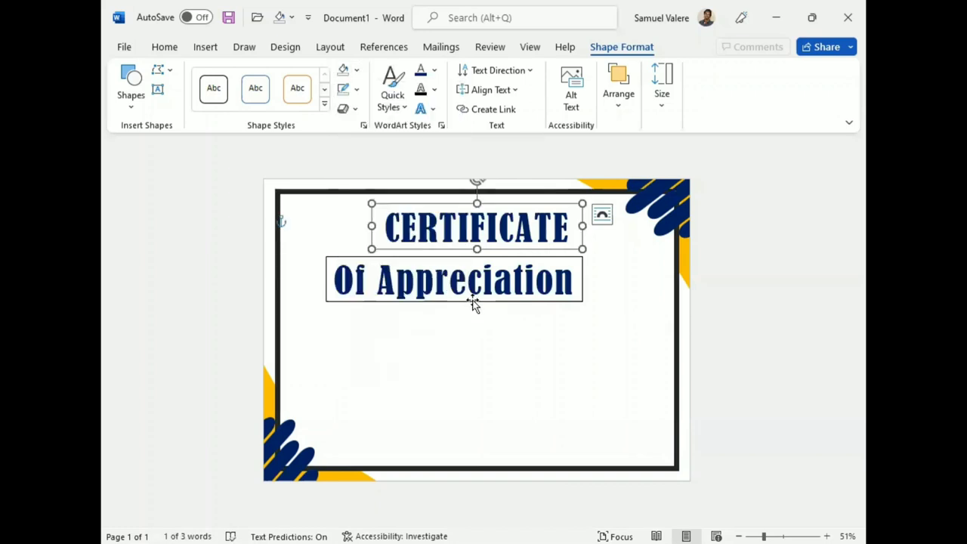
{"action": "left_click", "coordinate": [470, 303]}
{"action": "left_click", "coordinate": [356, 88]}
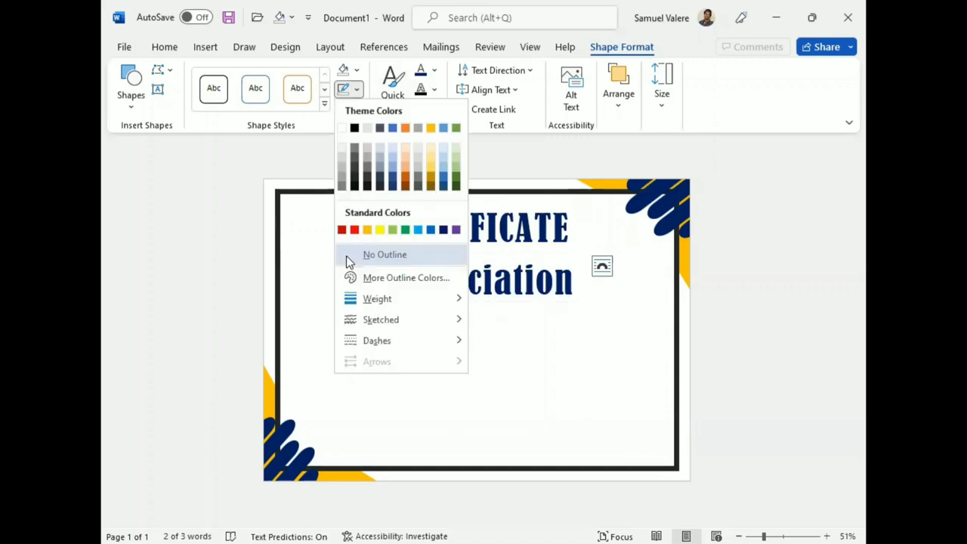
{"action": "left_click", "coordinate": [346, 254]}
Shrink the subtitle to 28 pt and change it to UPPERCASE
{"action": "triple_click", "coordinate": [436, 289]}
{"action": "left_click", "coordinate": [164, 47]}
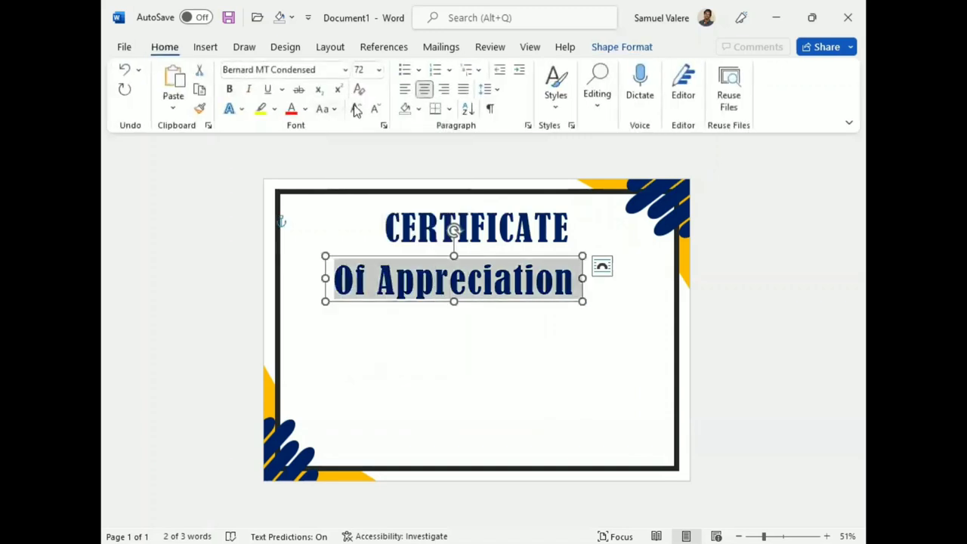
{"action": "left_click", "coordinate": [376, 110]}
{"action": "left_click", "coordinate": [375, 109]}
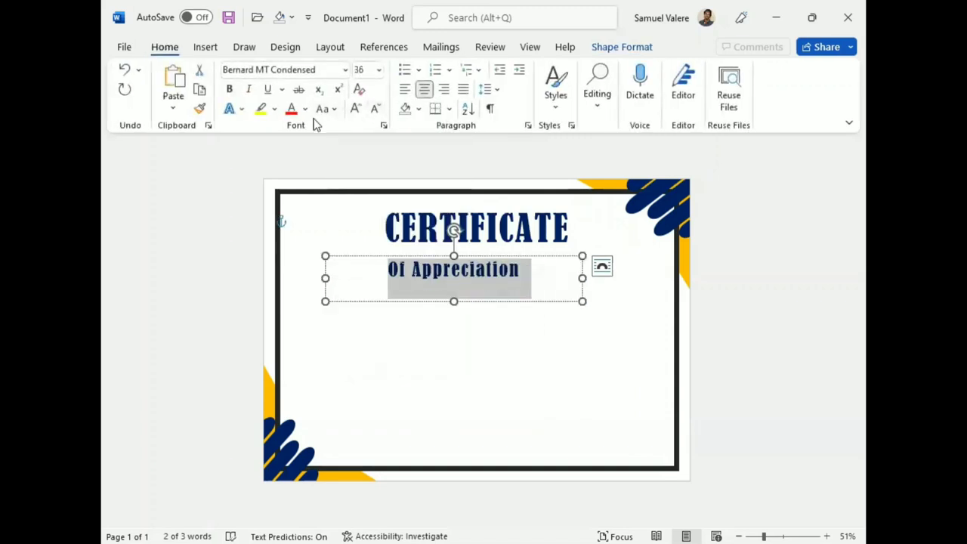
{"action": "left_click", "coordinate": [361, 173]}
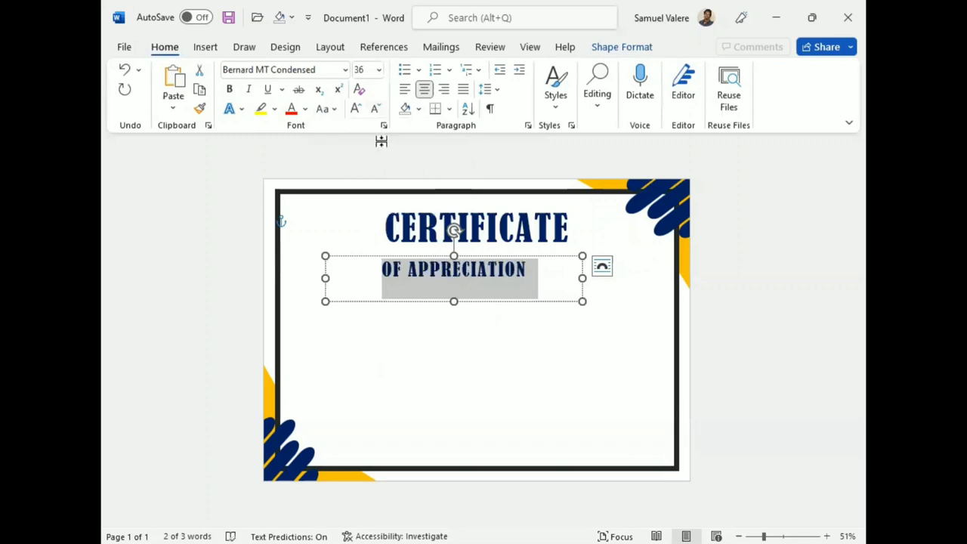
{"action": "left_click", "coordinate": [376, 110]}
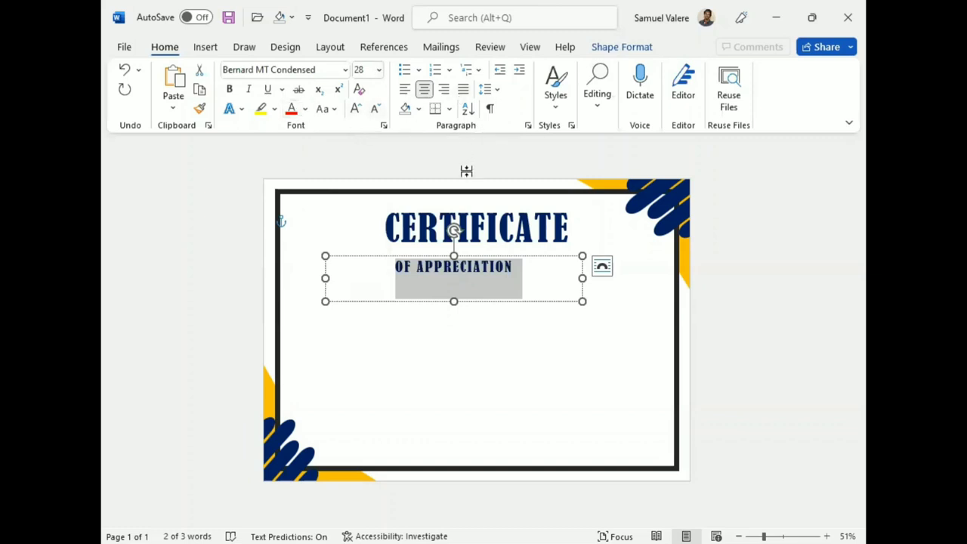
Colour the OF APPRECIATION text gold
{"action": "left_click", "coordinate": [622, 47]}
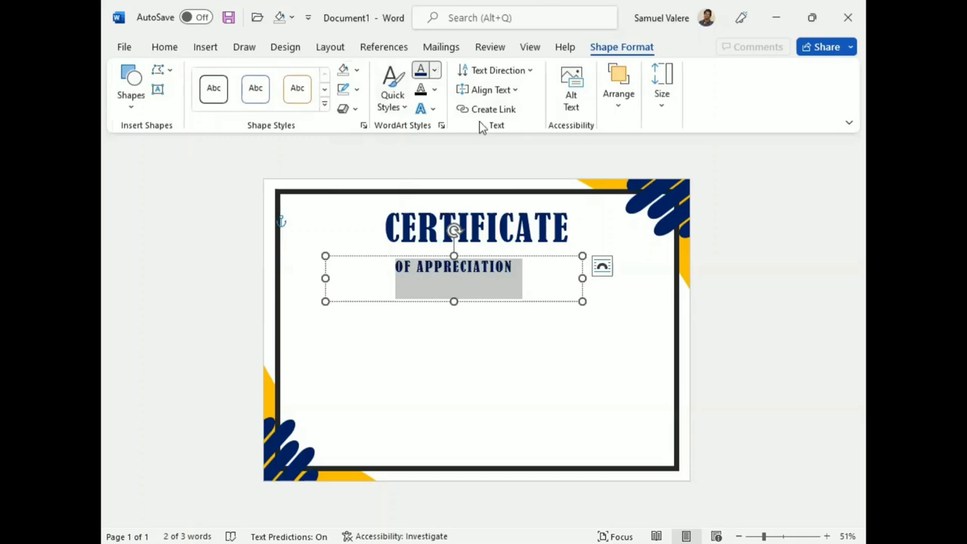
{"action": "left_click", "coordinate": [434, 70]}
{"action": "left_click", "coordinate": [446, 234]}
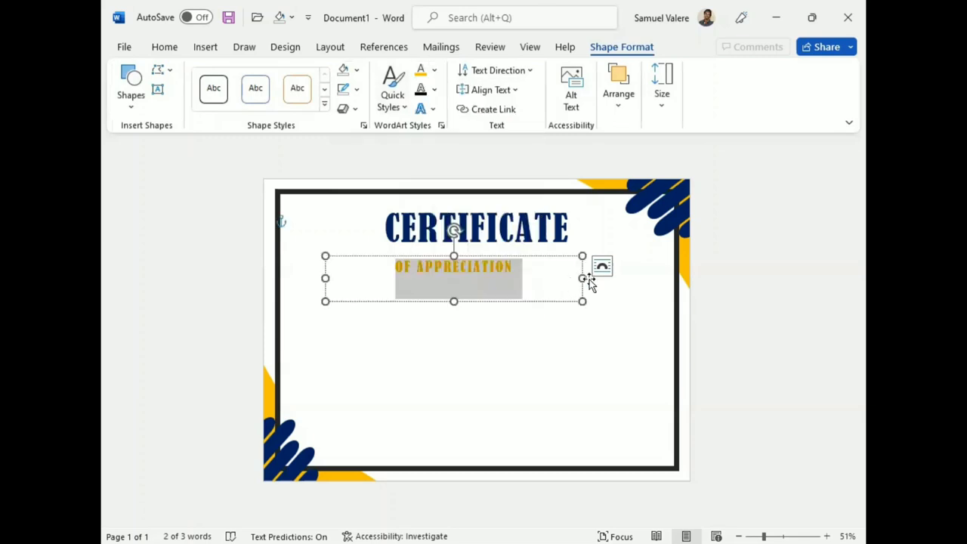
Narrow the subtitle box and tuck it just beneath CERTIFICATE
{"action": "left_click_drag", "start_coordinate": [583, 278], "coordinate": [482, 276]}
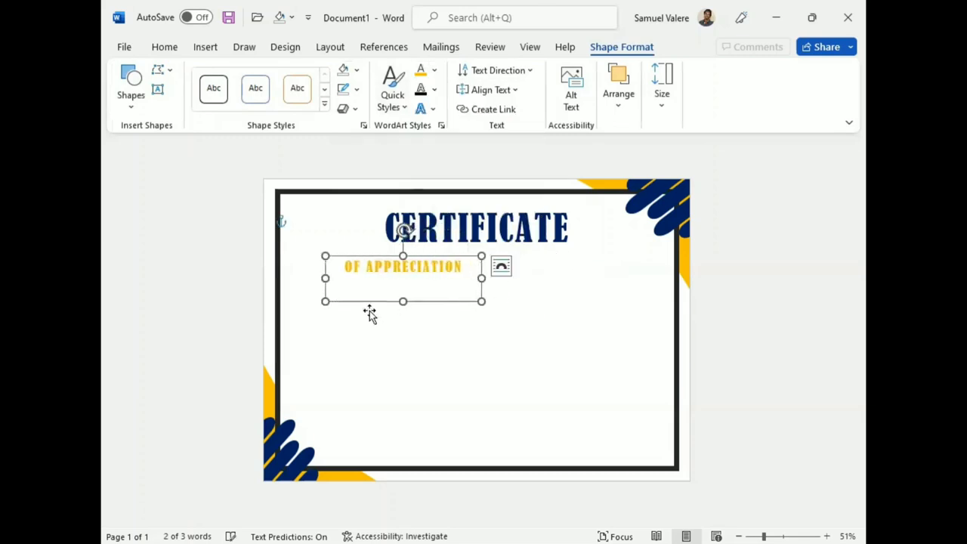
{"action": "mouse_move", "coordinate": [402, 301]}
{"action": "left_mouse_down"}
{"action": "mouse_move", "coordinate": [403, 281]}
{"action": "mouse_move", "coordinate": [499, 277]}
{"action": "left_mouse_up"}
{"action": "key", "text": "Up"}
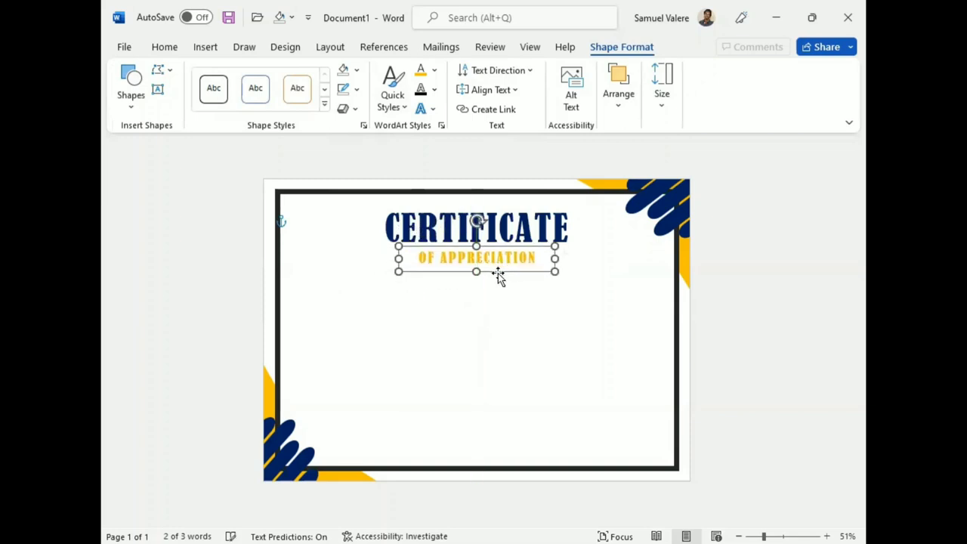
{"action": "key", "text": "Up"}
{"action": "key", "text": "Up"}
{"action": "key", "text": "Up"}
{"action": "key", "text": "Up"}
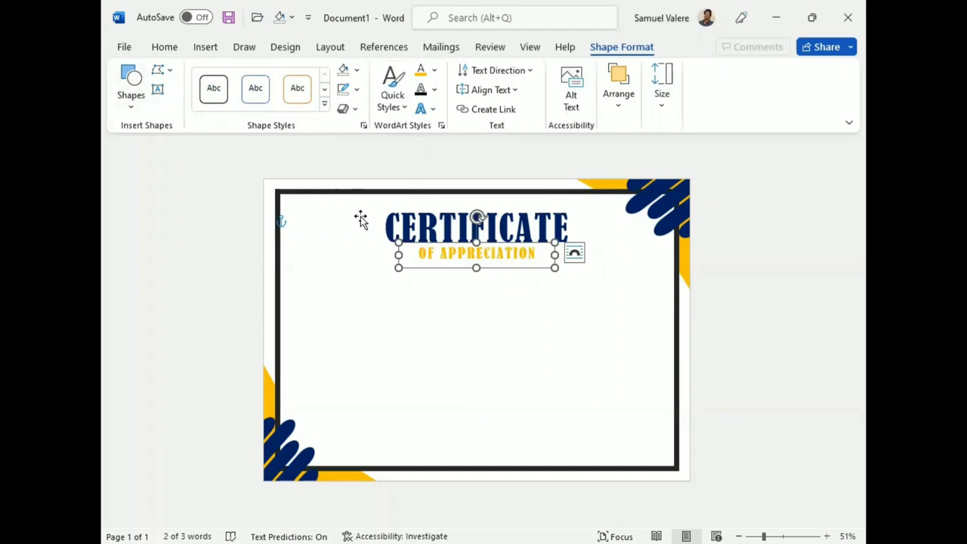
Draw a text box below the title for the presentation line and centre its text
{"action": "left_click", "coordinate": [159, 90]}
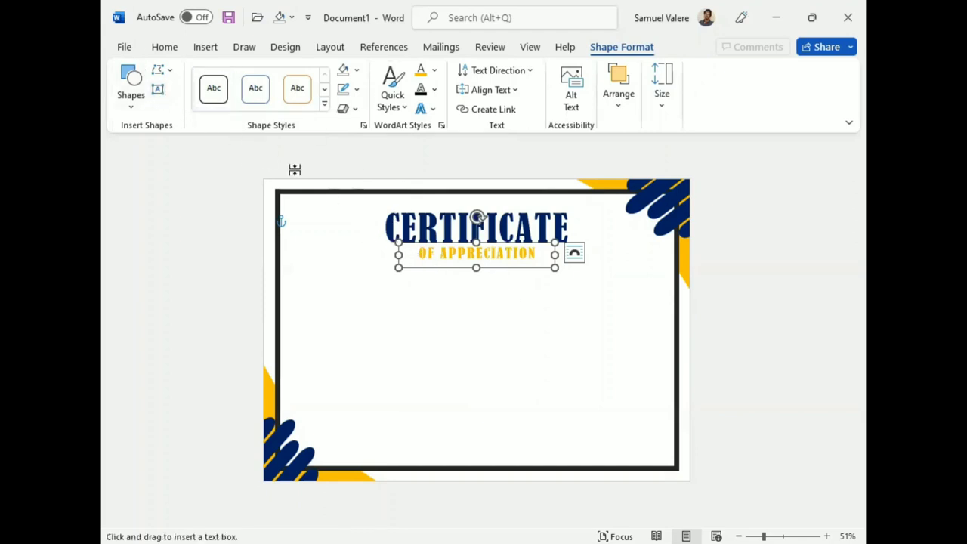
{"action": "left_click_drag", "start_coordinate": [400, 276], "coordinate": [567, 351]}
{"action": "type", "text": "This Certificate Is Greatly Presented To"}
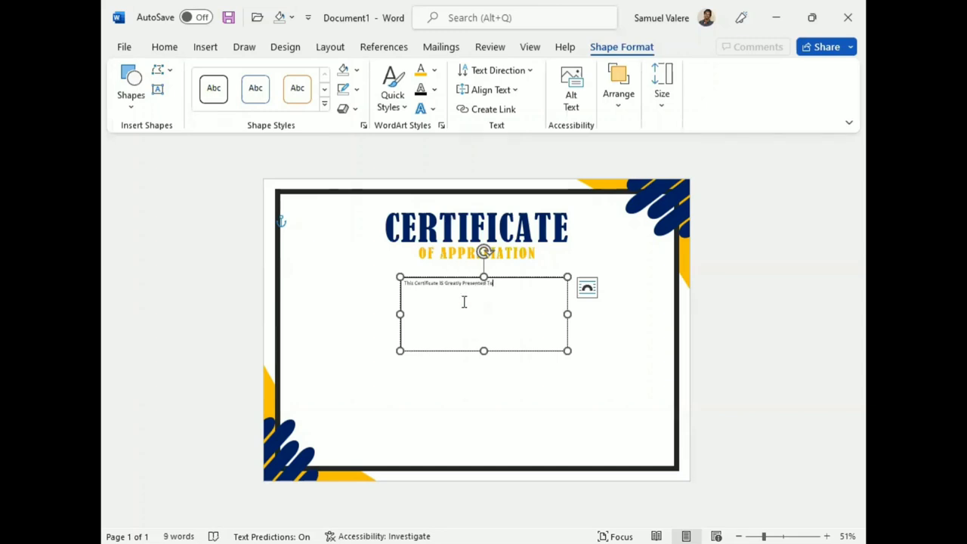
{"action": "left_click_drag", "start_coordinate": [486, 352], "coordinate": [460, 295]}
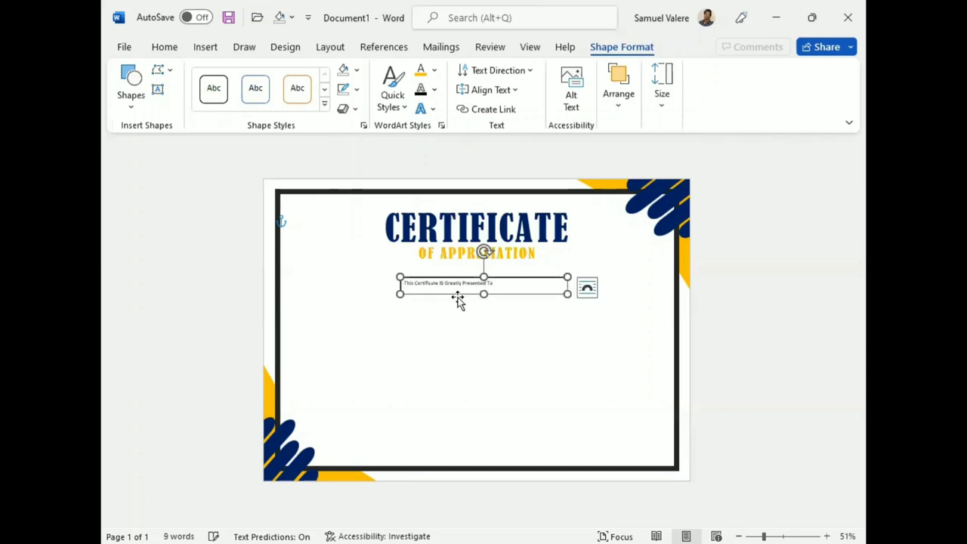
{"action": "double_click", "coordinate": [456, 284]}
{"action": "triple_click", "coordinate": [457, 284]}
{"action": "left_click", "coordinate": [164, 46]}
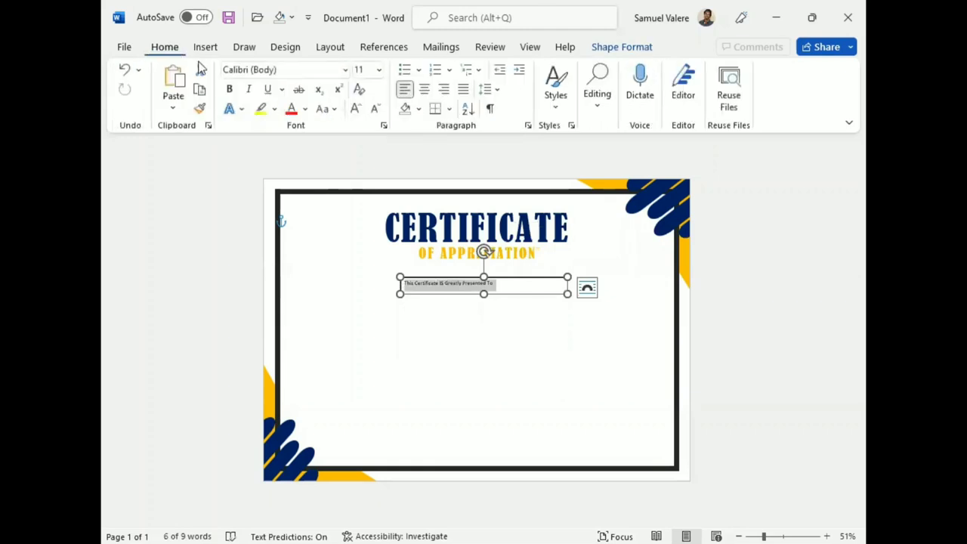
{"action": "left_click", "coordinate": [424, 89]}
Set the presentation line's font to Baskerville Old Face
{"action": "left_click", "coordinate": [300, 70]}
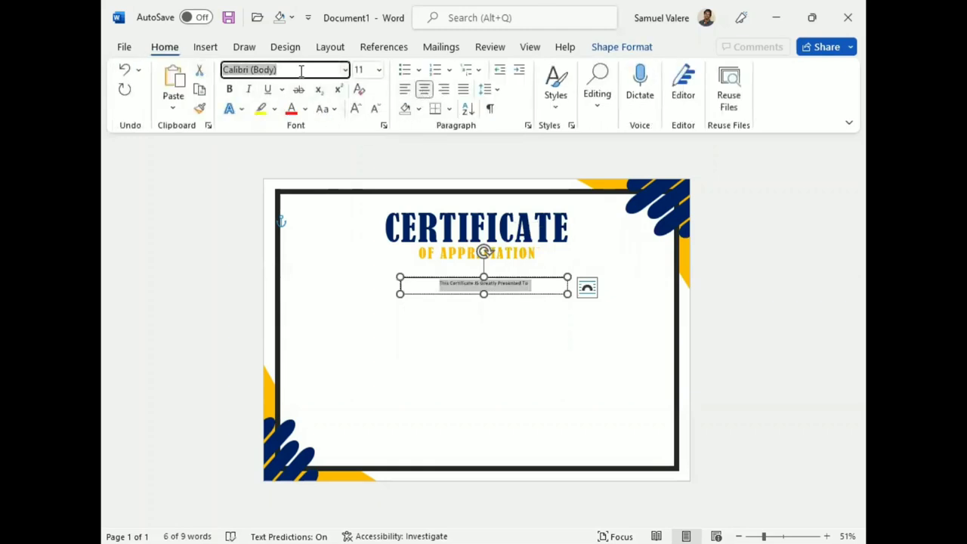
{"action": "type", "text": "Bernard MT Condensed"}
{"action": "key", "text": "Return"}
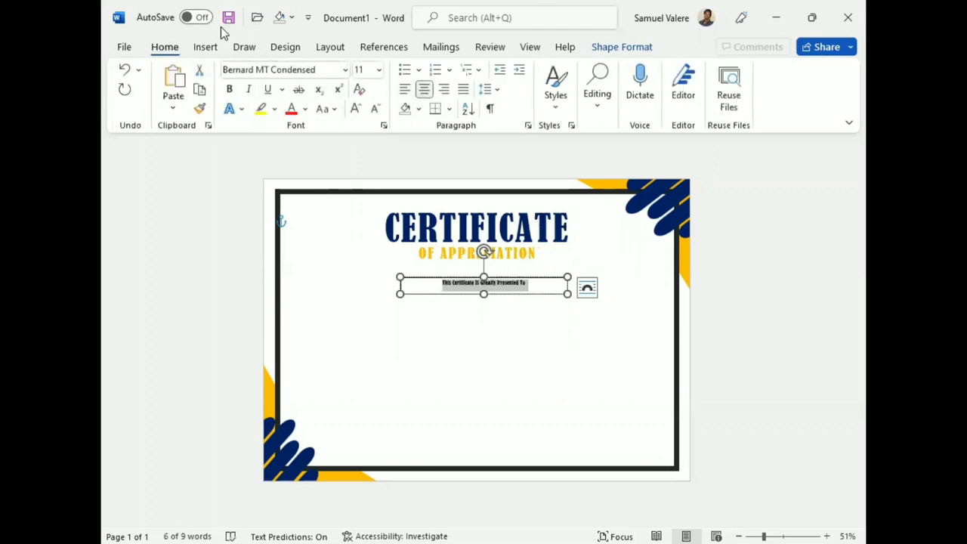
{"action": "left_click", "coordinate": [323, 69]}
{"action": "type", "text": "Baskerville Old Face"}
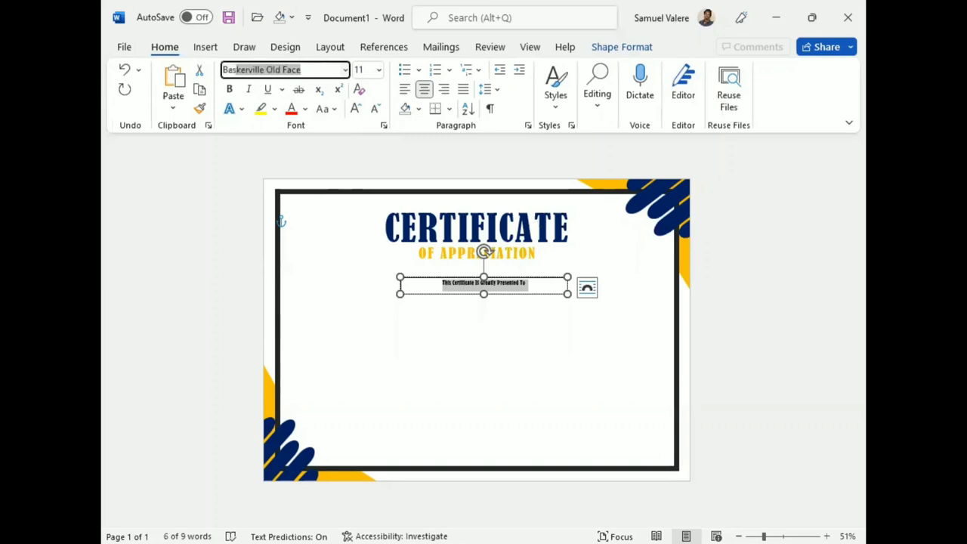
{"action": "key", "text": "Return"}
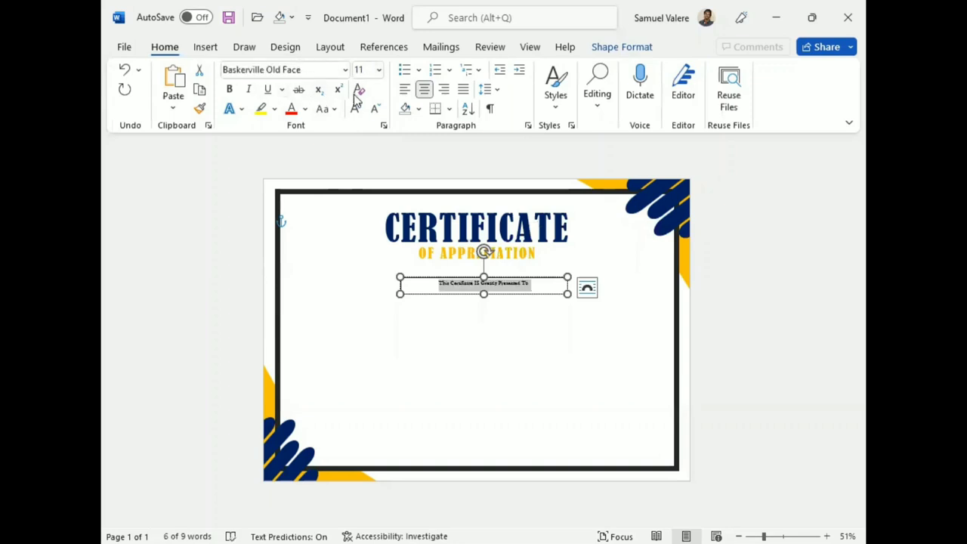
Make the presentation line uppercase and enlarge it to 22 pt
{"action": "left_click", "coordinate": [355, 108]}
{"action": "left_click", "coordinate": [355, 108]}
{"action": "left_click", "coordinate": [355, 108]}
{"action": "left_click", "coordinate": [355, 108]}
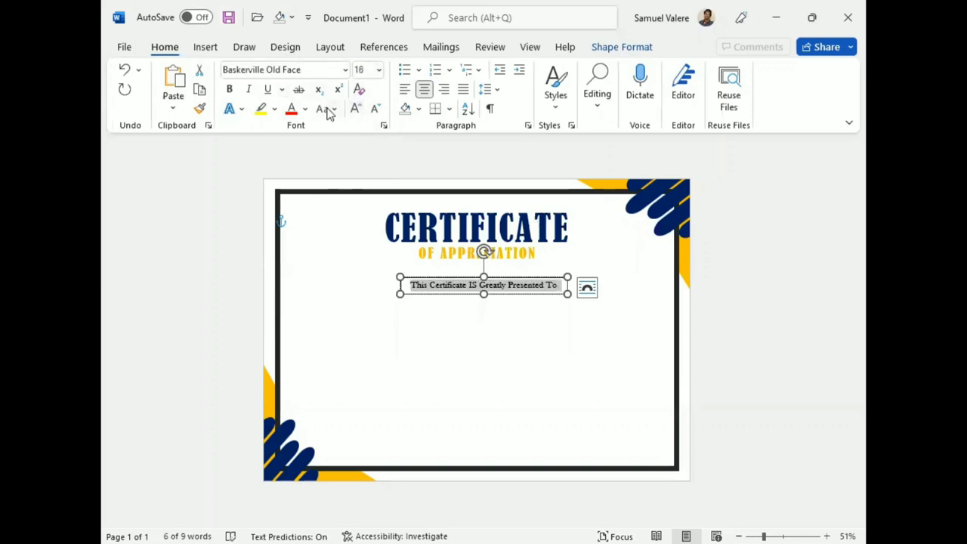
{"action": "left_click", "coordinate": [336, 109]}
{"action": "left_click", "coordinate": [361, 170]}
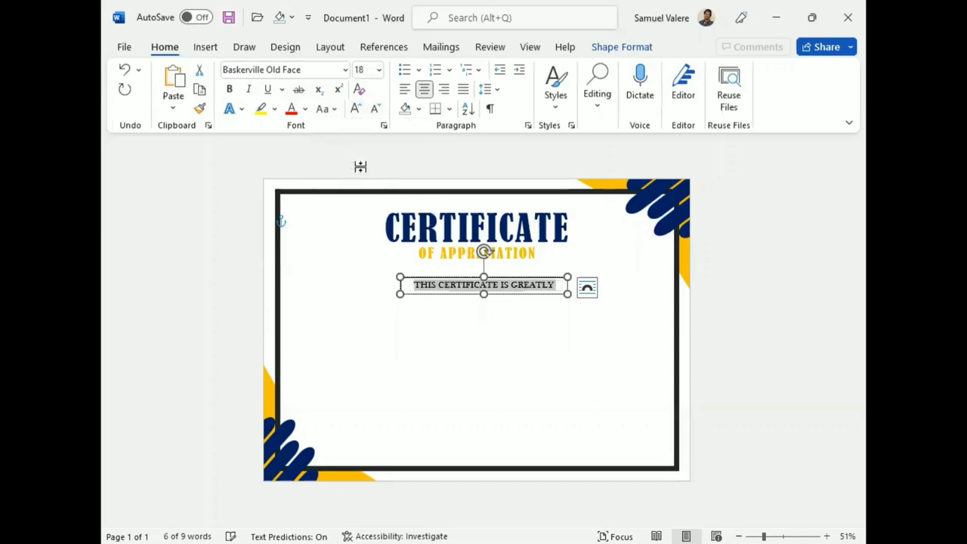
{"action": "left_click", "coordinate": [356, 108]}
{"action": "left_click", "coordinate": [356, 108]}
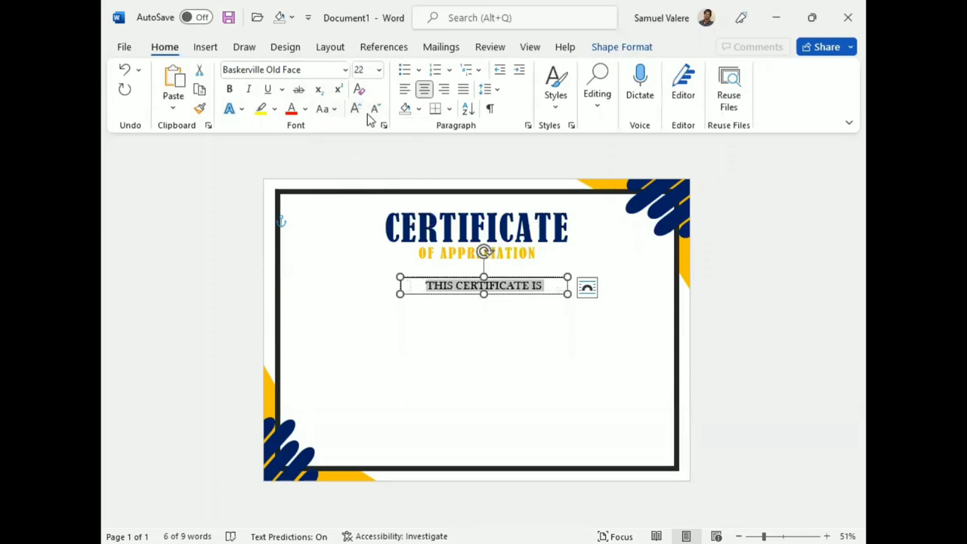
Apply expanded character spacing to the presentation line
{"action": "left_click", "coordinate": [384, 125]}
{"action": "left_click", "coordinate": [489, 162]}
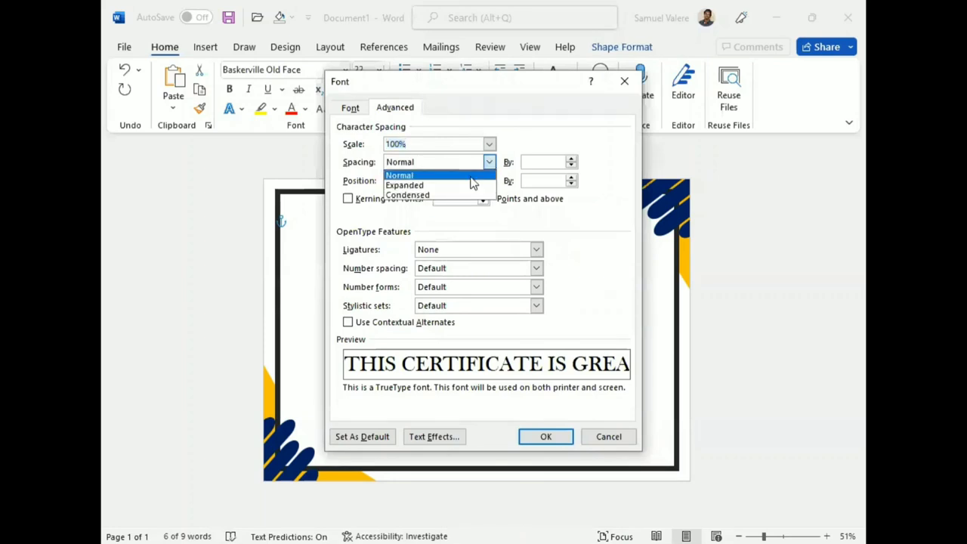
{"action": "left_click", "coordinate": [454, 185]}
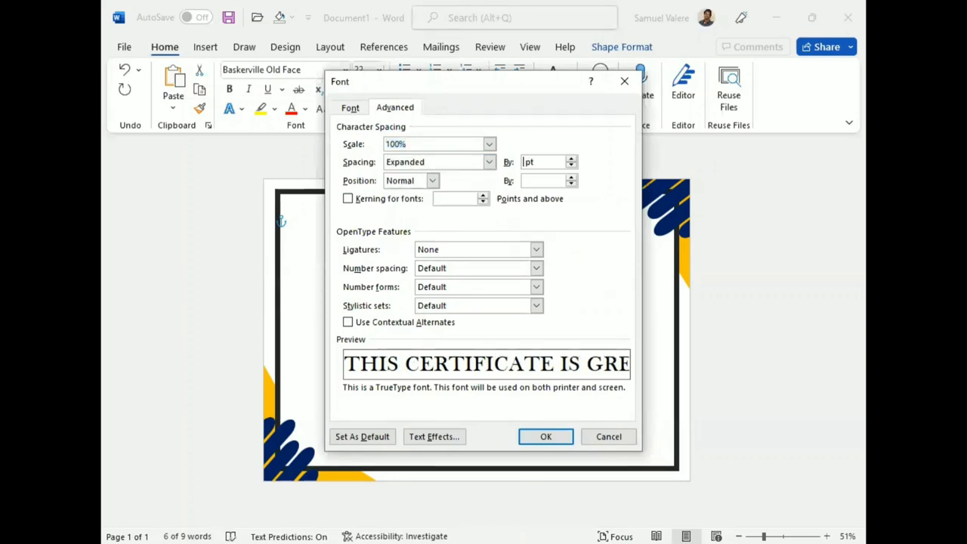
{"action": "left_click", "coordinate": [548, 161]}
{"action": "type", "text": "3"}
{"action": "key", "text": "Return"}
Widen the text box on both sides and reduce the line to 20 pt
{"action": "left_click_drag", "start_coordinate": [400, 294], "coordinate": [300, 294]}
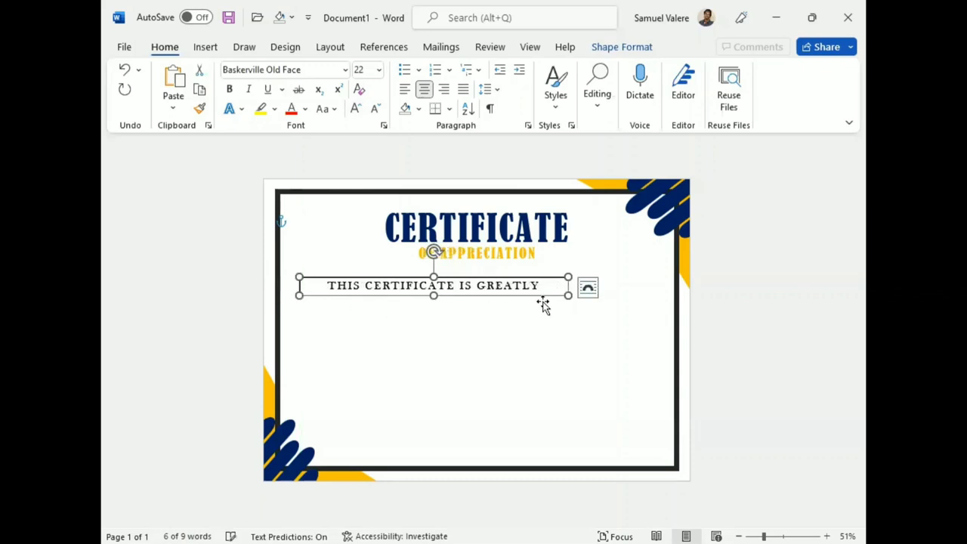
{"action": "left_click_drag", "start_coordinate": [569, 295], "coordinate": [636, 295]}
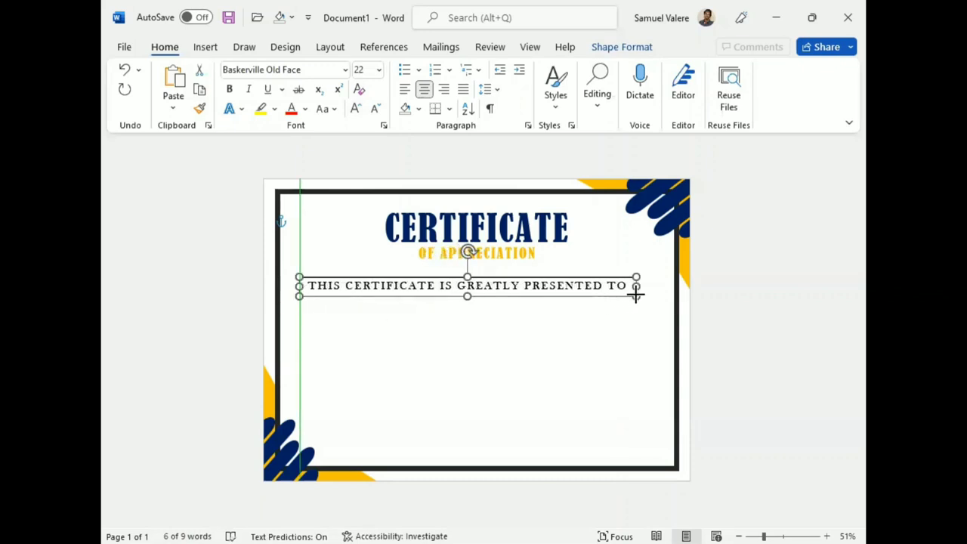
{"action": "double_click", "coordinate": [499, 288]}
{"action": "left_click", "coordinate": [498, 288]}
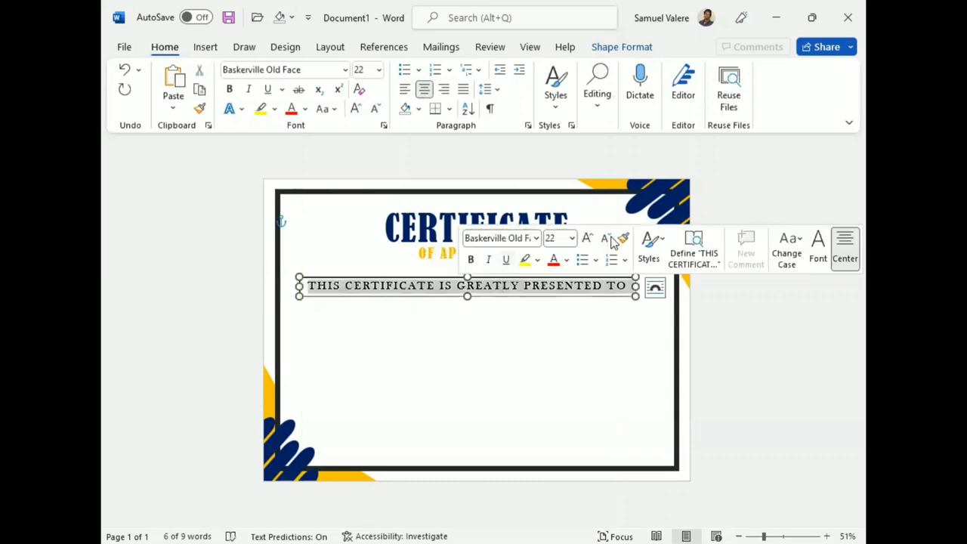
{"action": "left_click", "coordinate": [608, 239]}
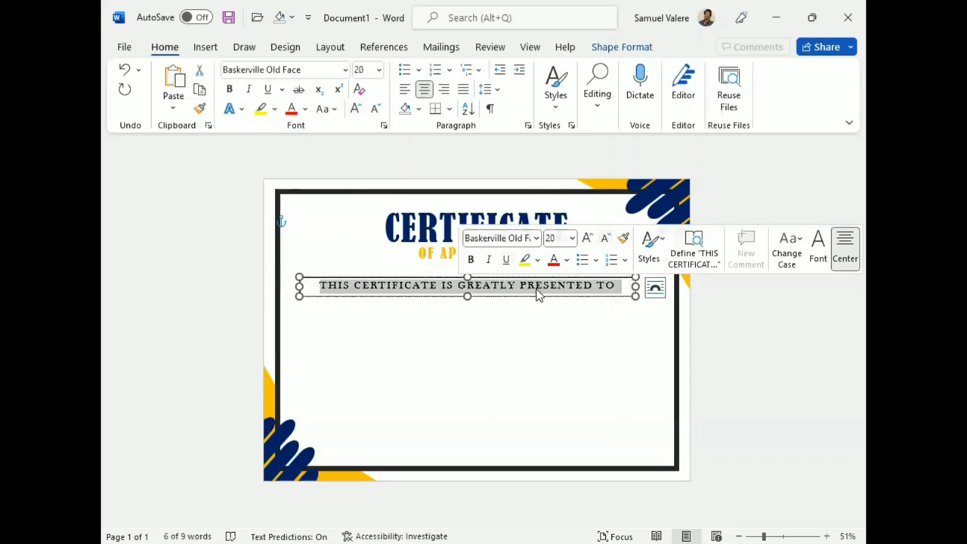
Remove the box's fill and outline, and centre it on the page
{"action": "left_click", "coordinate": [606, 47]}
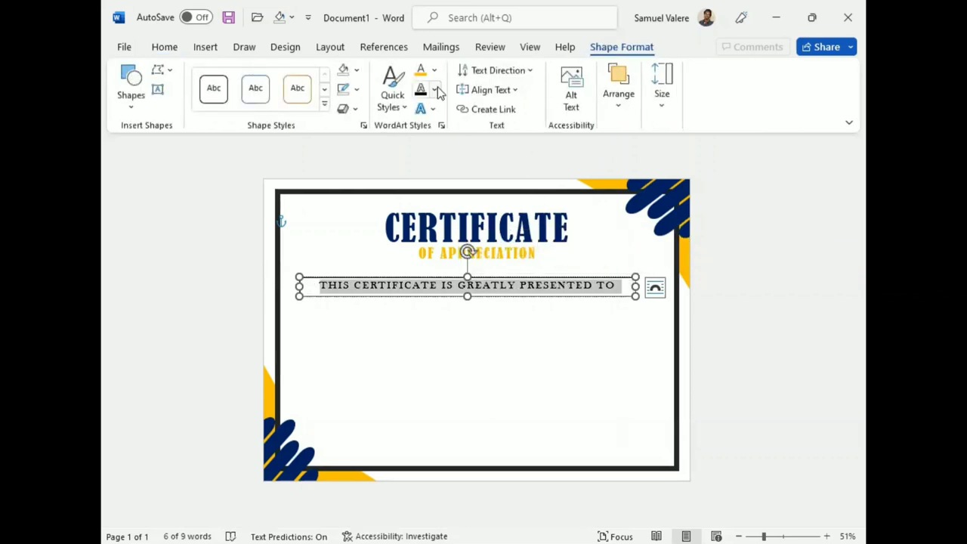
{"action": "left_click", "coordinate": [357, 70]}
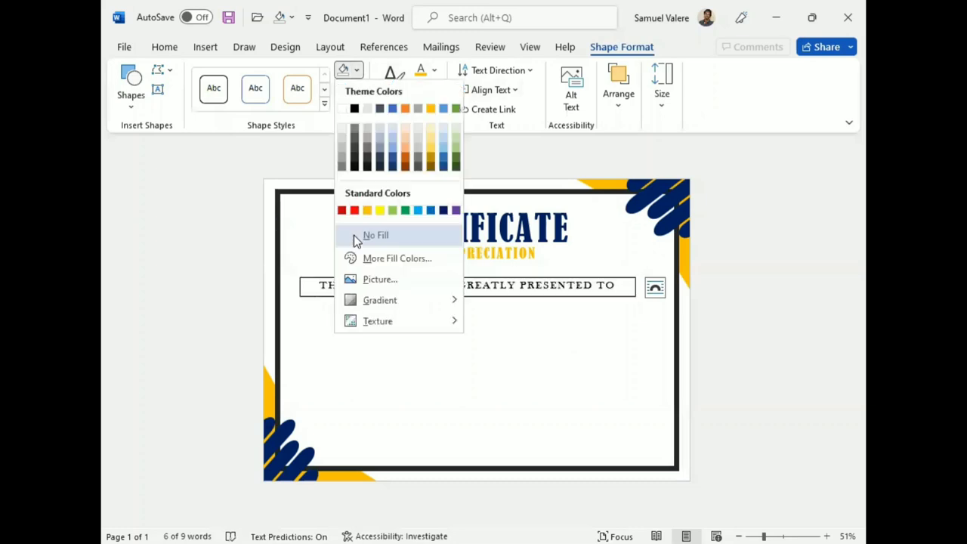
{"action": "left_click", "coordinate": [354, 236]}
{"action": "left_click", "coordinate": [357, 89]}
{"action": "left_click", "coordinate": [350, 254]}
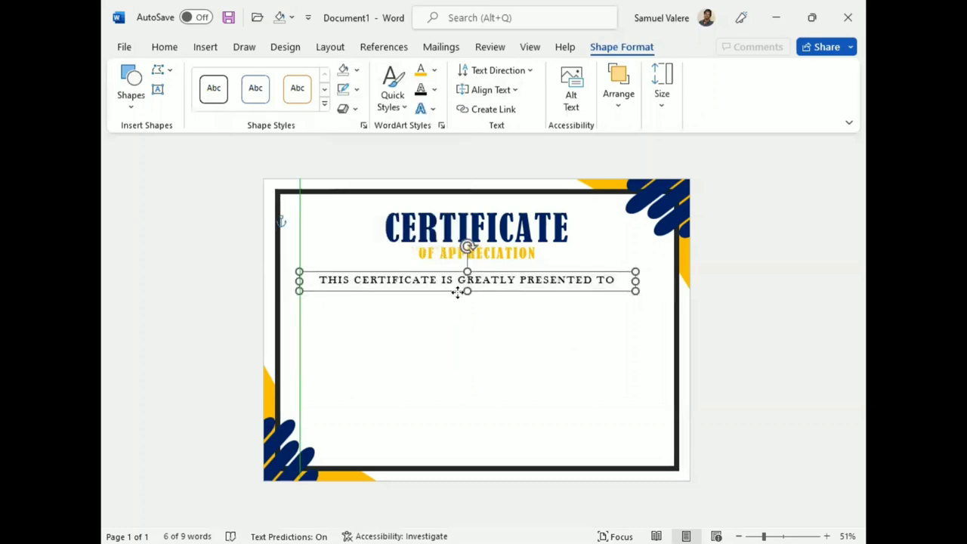
{"action": "left_click_drag", "start_coordinate": [455, 293], "coordinate": [461, 294]}
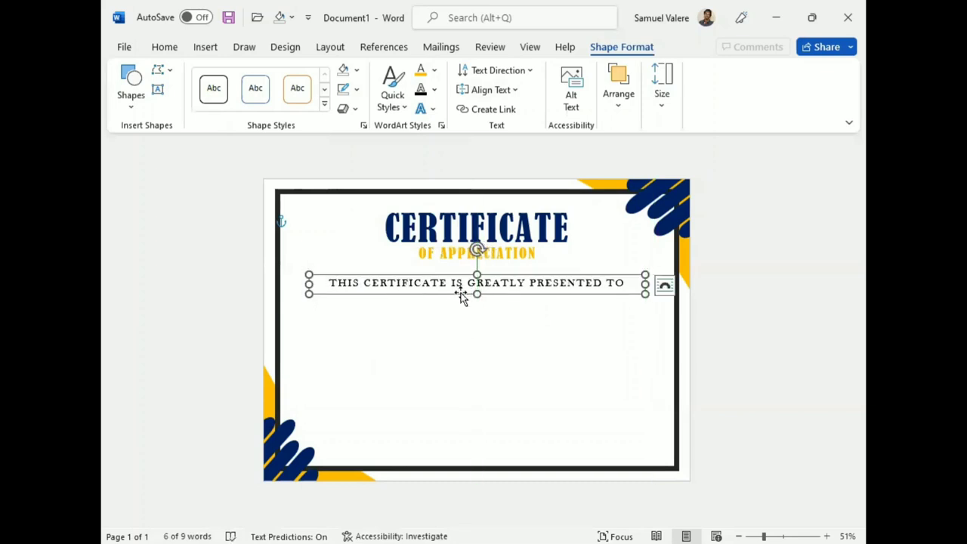
Duplicate the presentation line's text box below it and type the recipient's name into the copy
{"action": "key", "text": "ctrl+d"}
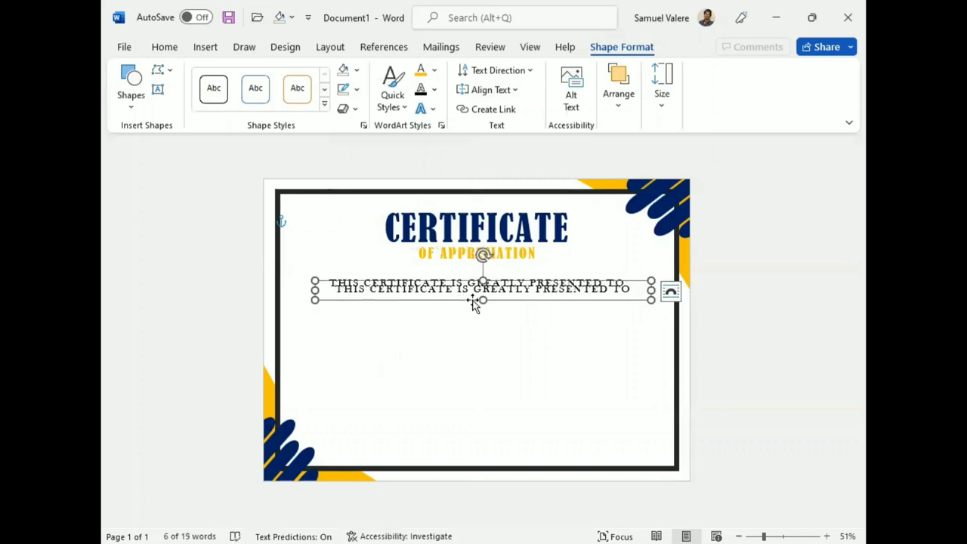
{"action": "left_click_drag", "start_coordinate": [473, 303], "coordinate": [474, 321]}
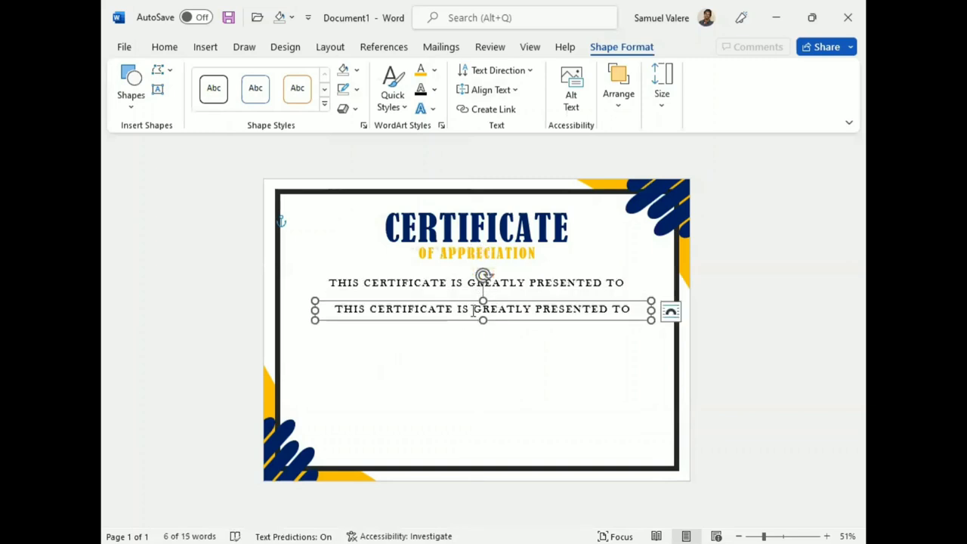
{"action": "double_click", "coordinate": [474, 311]}
{"action": "triple_click", "coordinate": [473, 310]}
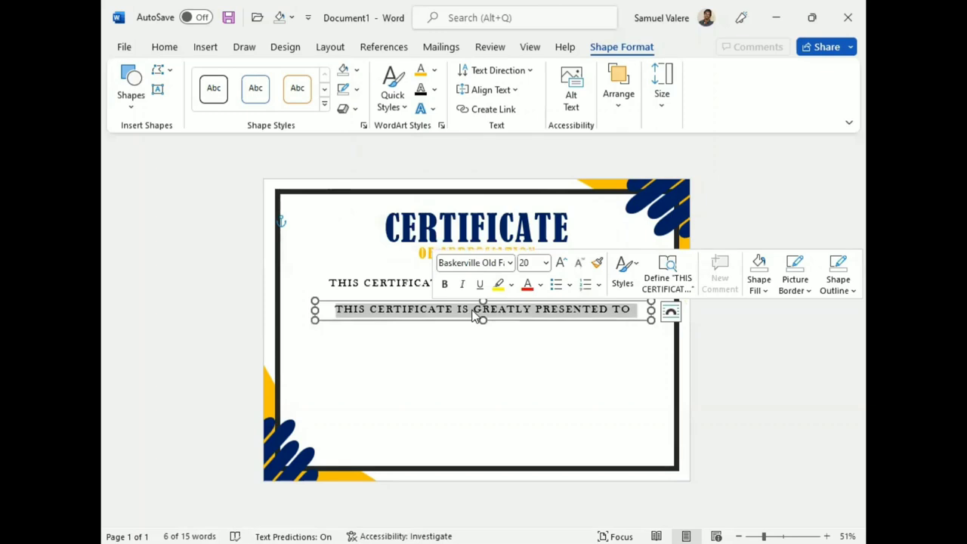
{"action": "type", "text": "Jame"}
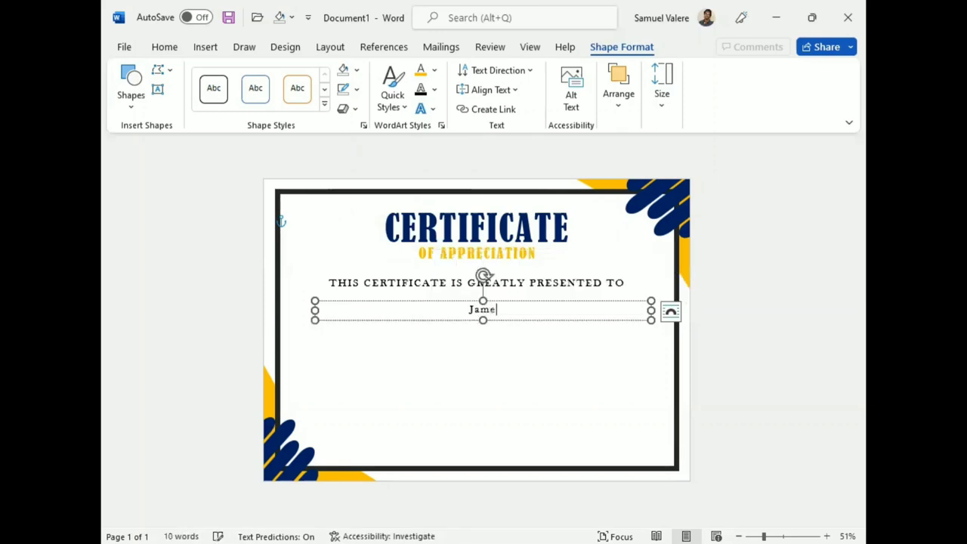
{"action": "type", "text": "s Milner"}
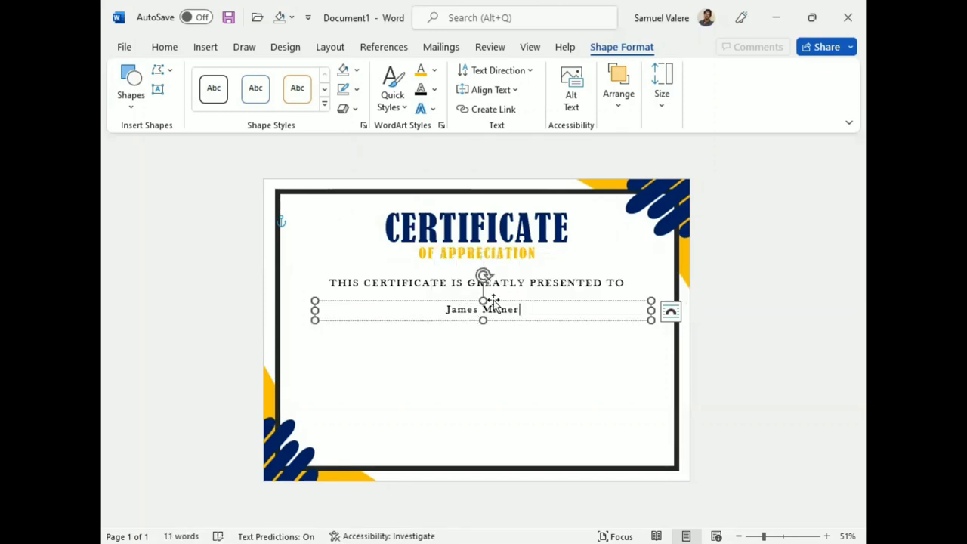
Set the name to Edwardian Script ITC and grow it to 72 pt
{"action": "double_click", "coordinate": [498, 308]}
{"action": "key", "text": "ctrl+a"}
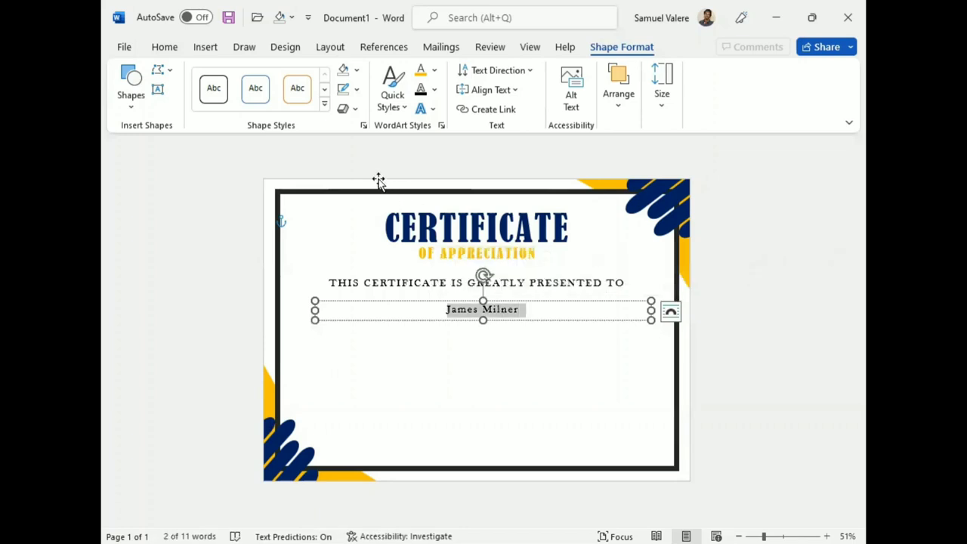
{"action": "left_click", "coordinate": [164, 47]}
{"action": "left_click", "coordinate": [311, 69]}
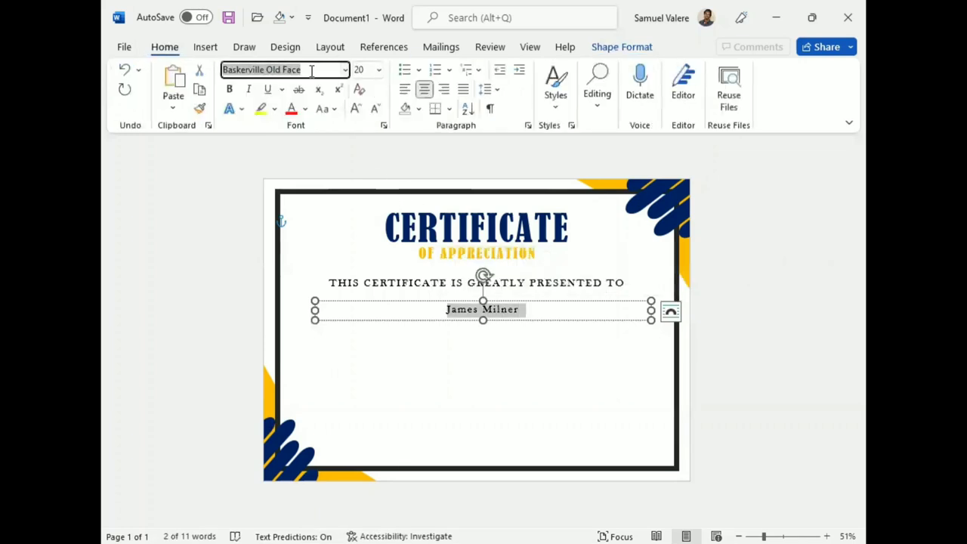
{"action": "type", "text": "Edwardian Script ITC"}
{"action": "key", "text": "Return"}
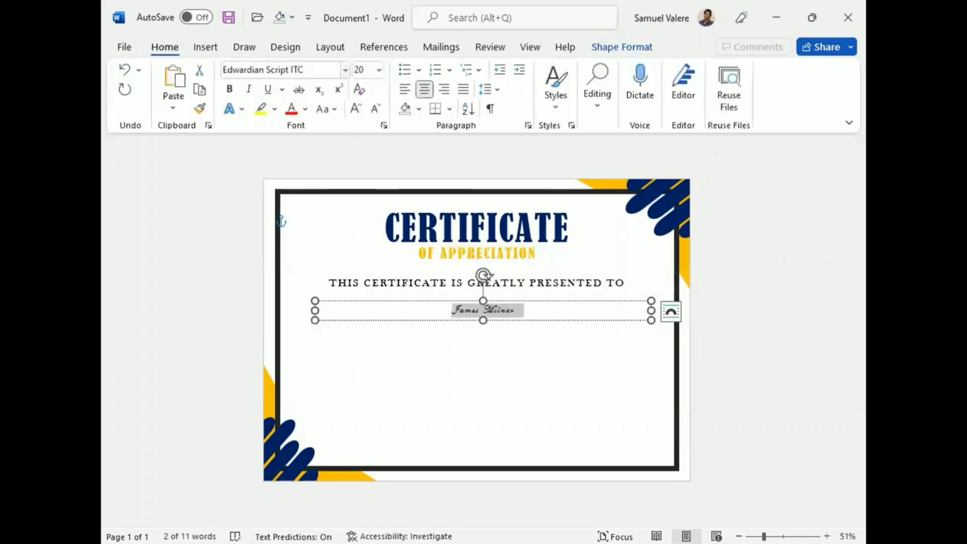
{"action": "left_click", "coordinate": [355, 108]}
{"action": "left_click", "coordinate": [355, 108]}
{"action": "left_click", "coordinate": [355, 108]}
{"action": "left_click", "coordinate": [355, 108]}
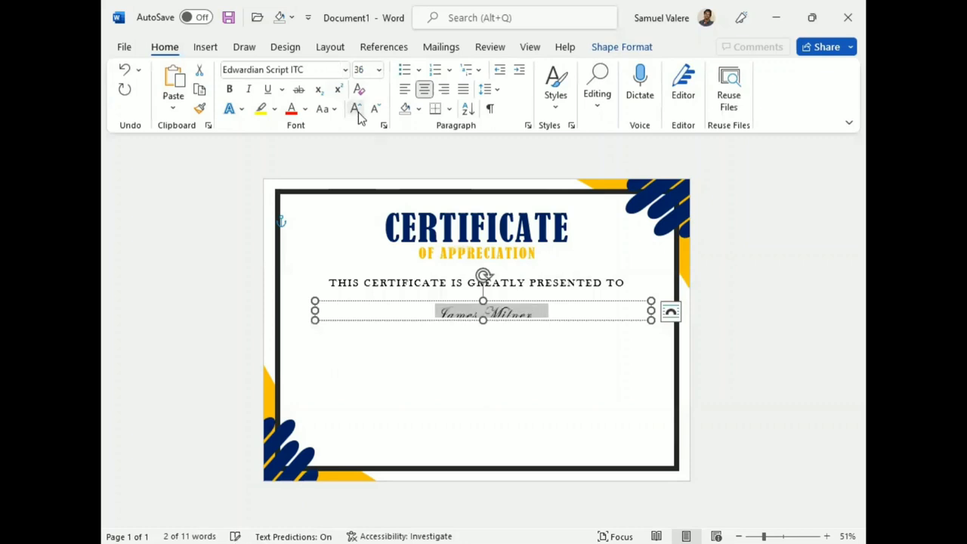
{"action": "left_click", "coordinate": [355, 108]}
{"action": "left_click", "coordinate": [356, 108]}
{"action": "left_click", "coordinate": [355, 109]}
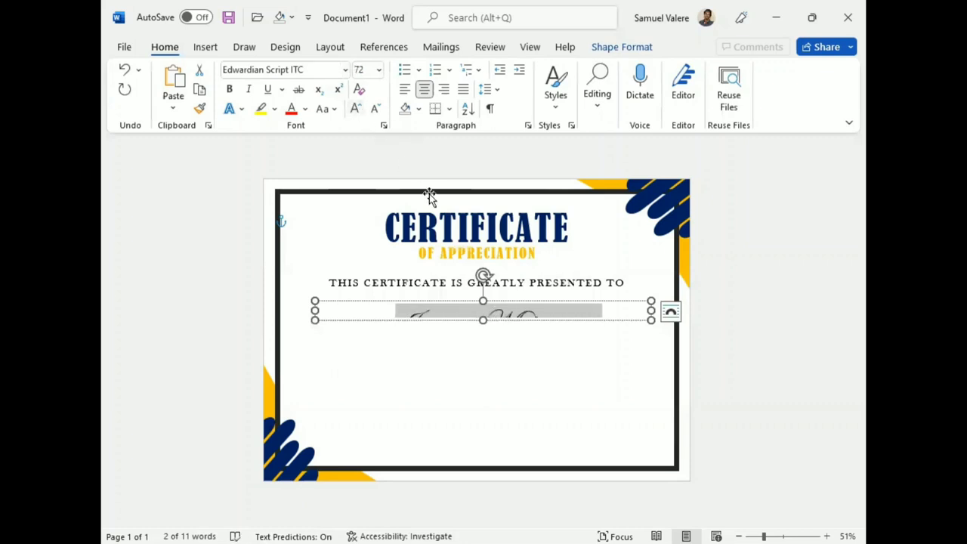
Enlarge the name to 100 pt and resize its text box to fit
{"action": "left_click_drag", "start_coordinate": [483, 320], "coordinate": [483, 350]}
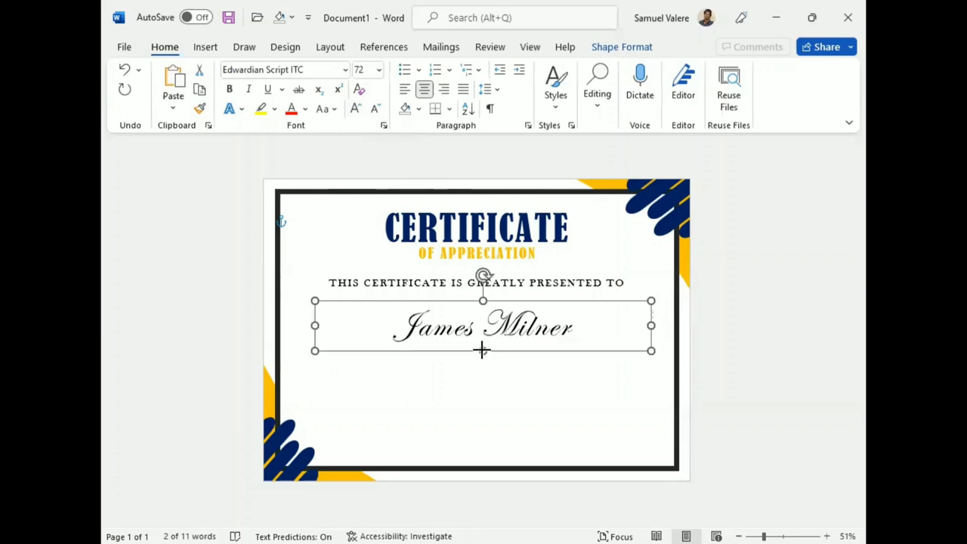
{"action": "left_click", "coordinate": [360, 109]}
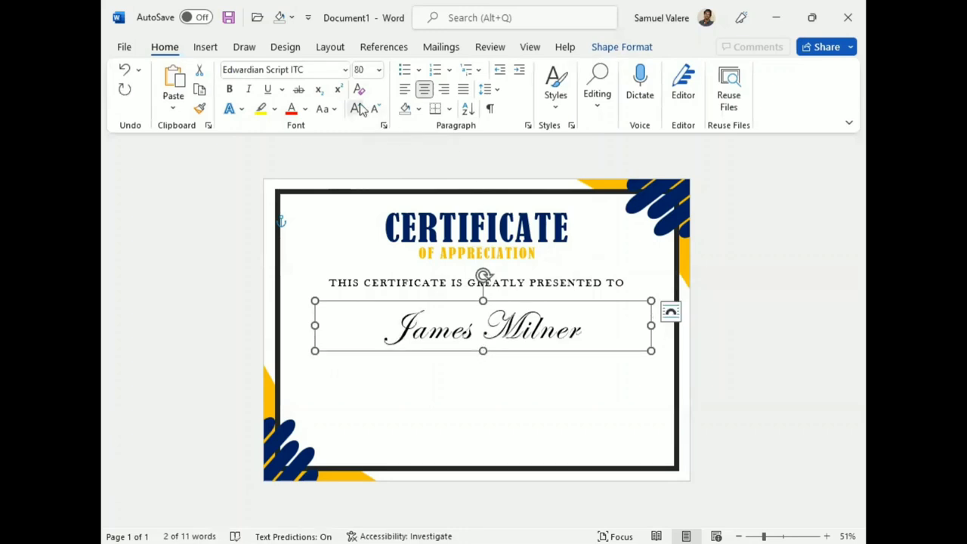
{"action": "left_click", "coordinate": [359, 109]}
{"action": "left_click", "coordinate": [360, 109]}
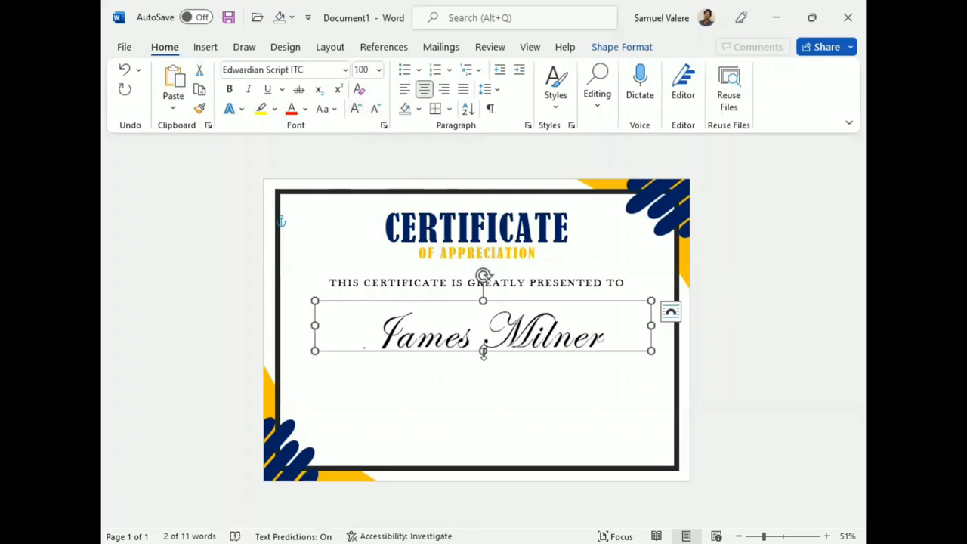
{"action": "left_click_drag", "start_coordinate": [483, 351], "coordinate": [483, 365]}
{"action": "left_click", "coordinate": [624, 50]}
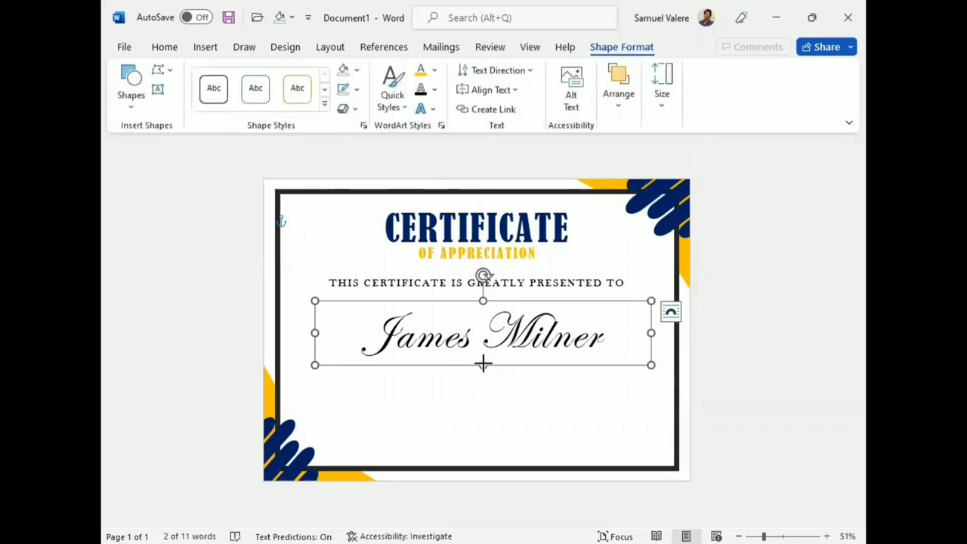
{"action": "mouse_move", "coordinate": [483, 365]}
{"action": "left_mouse_down"}
{"action": "mouse_move", "coordinate": [507, 364]}
{"action": "mouse_move", "coordinate": [498, 343]}
{"action": "left_mouse_up"}
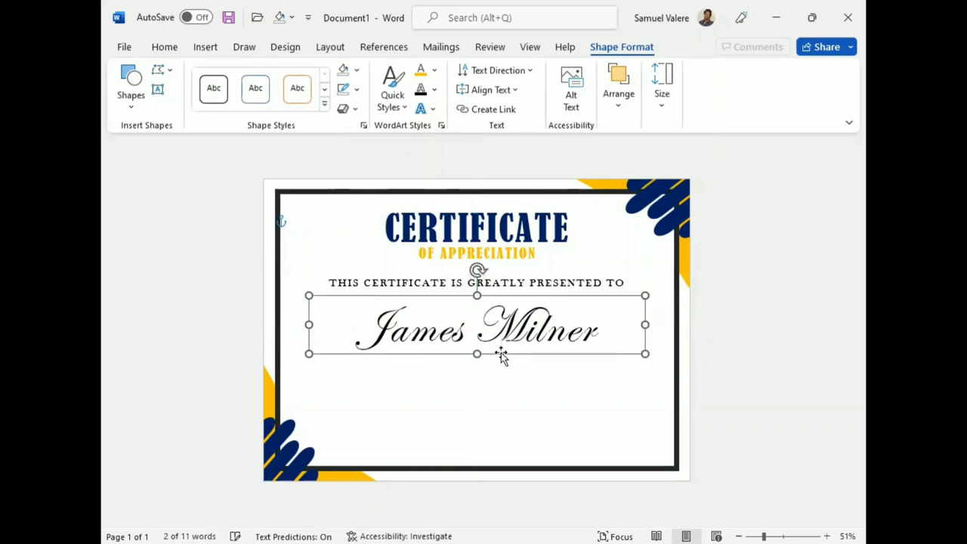
Select the whole name and give it a gradient text fill
{"action": "double_click", "coordinate": [496, 323]}
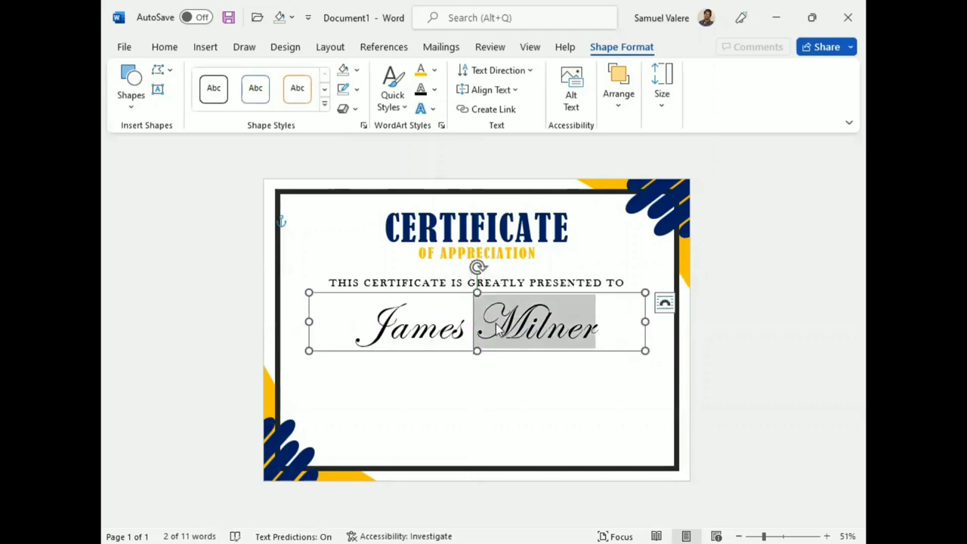
{"action": "triple_click", "coordinate": [497, 323]}
{"action": "left_click", "coordinate": [434, 69]}
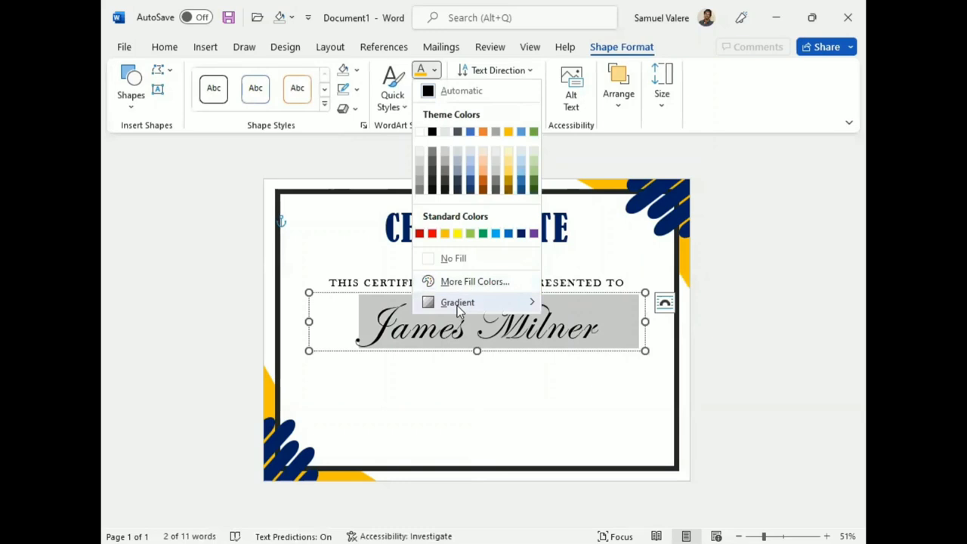
{"action": "mouse_move", "coordinate": [457, 305]}
{"action": "left_click", "coordinate": [602, 494]}
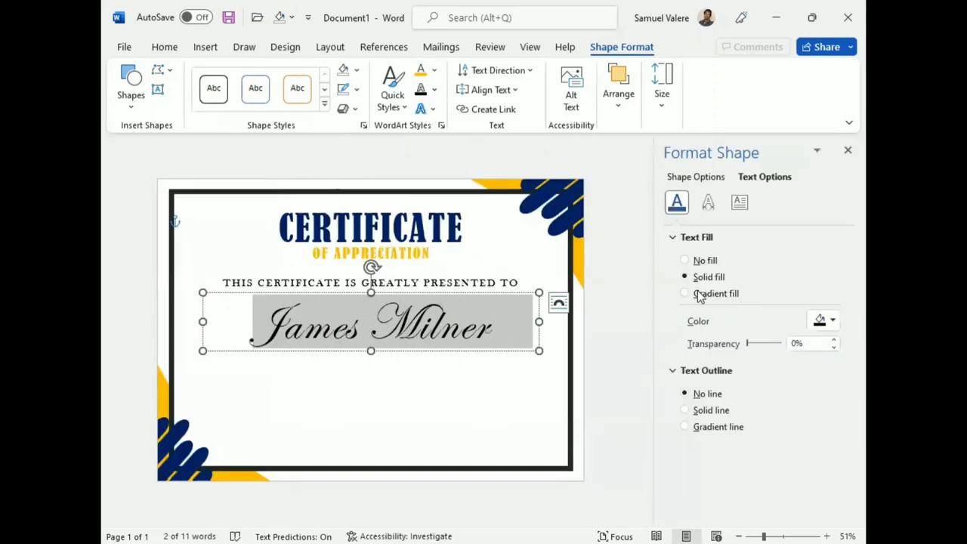
{"action": "left_click", "coordinate": [685, 293]}
Reduce the gradient to two stops, gold on the left and navy at about 78%
{"action": "left_click", "coordinate": [769, 430]}
{"action": "left_click", "coordinate": [828, 429]}
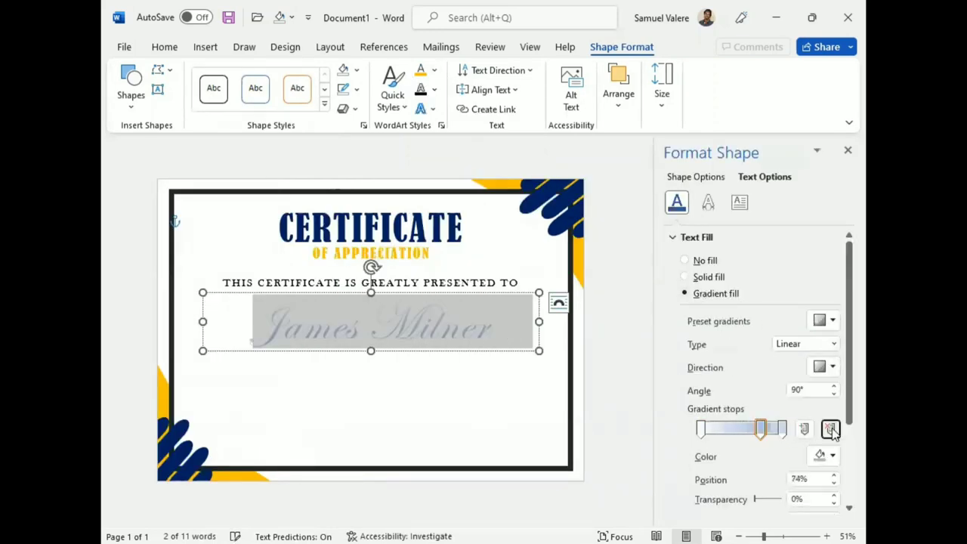
{"action": "left_click", "coordinate": [828, 429]}
{"action": "left_click", "coordinate": [782, 430]}
{"action": "left_click", "coordinate": [836, 457]}
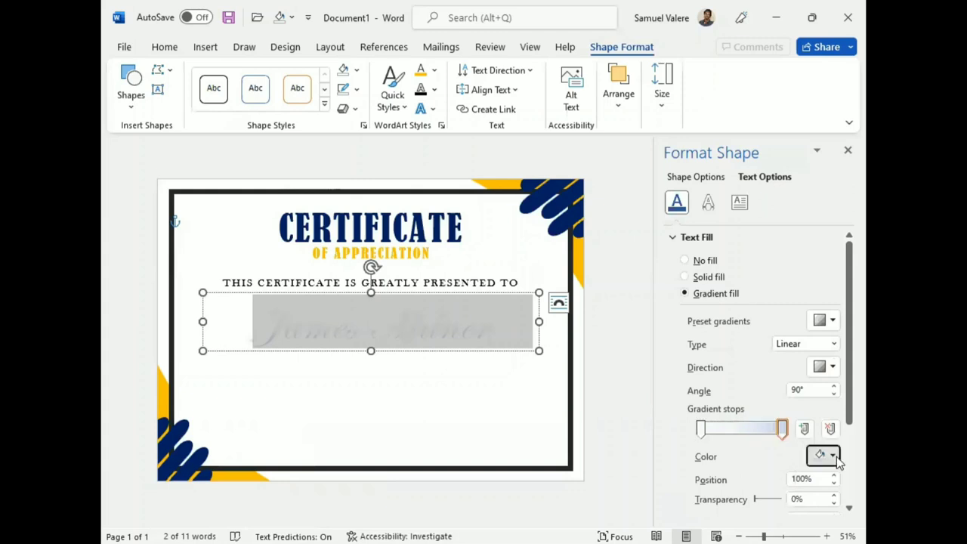
{"action": "left_click", "coordinate": [841, 414]}
{"action": "left_click", "coordinate": [701, 429]}
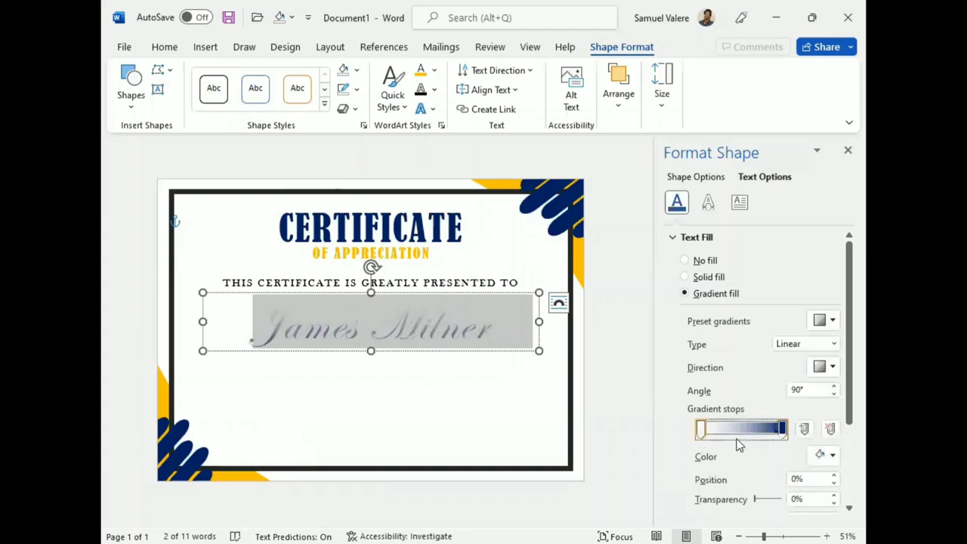
{"action": "left_click", "coordinate": [832, 456]}
{"action": "left_click", "coordinate": [767, 415]}
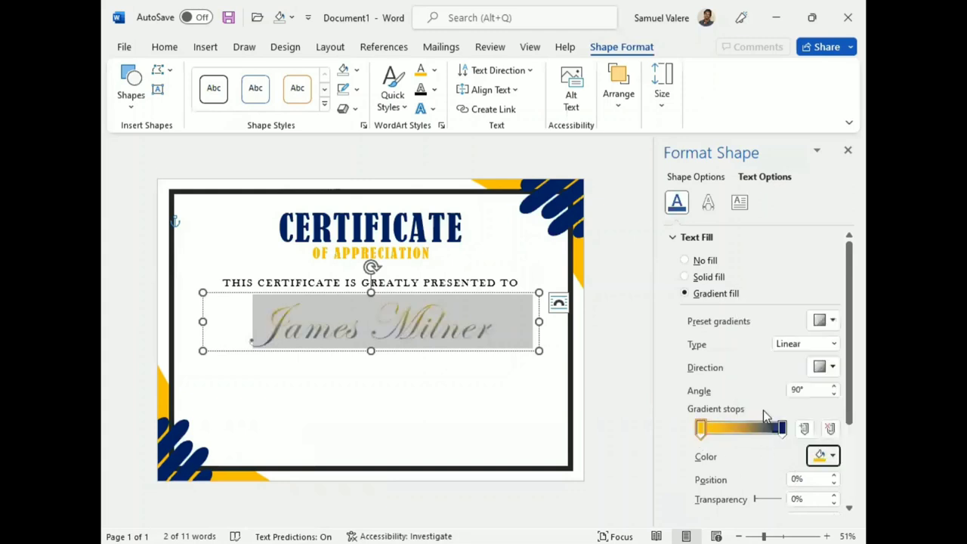
{"action": "left_click_drag", "start_coordinate": [782, 429], "coordinate": [764, 428]}
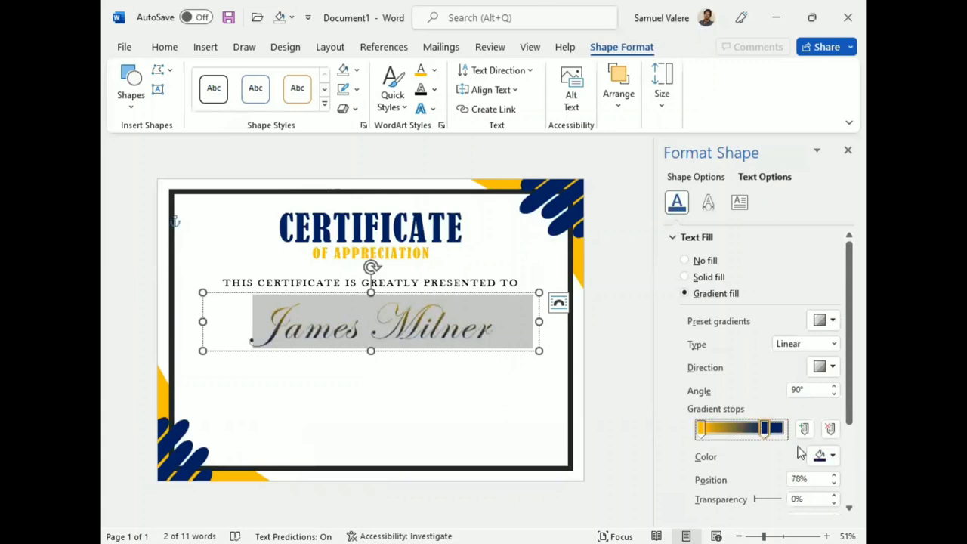
Brighten the gold stop, darken the navy stop slightly, and shift the navy stop left
{"action": "left_click", "coordinate": [701, 429]}
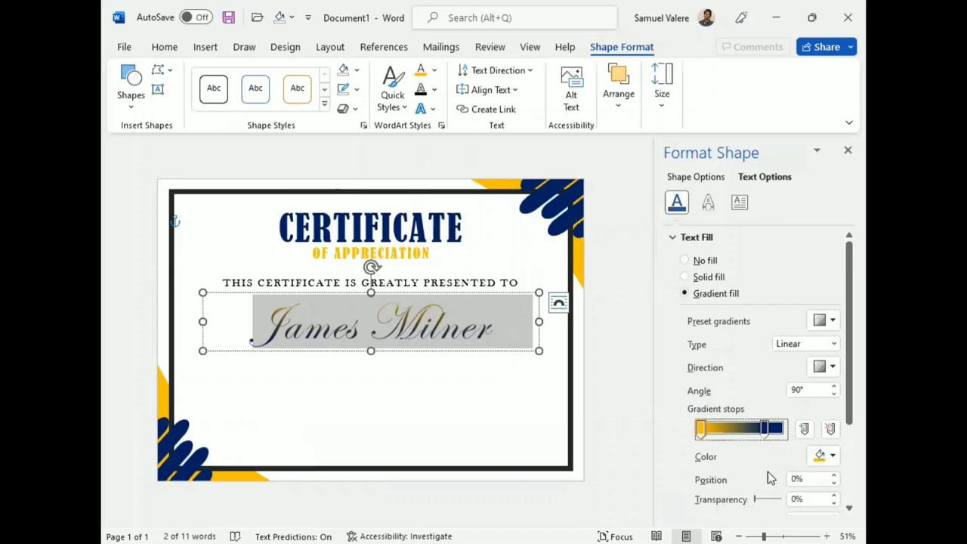
{"action": "scroll", "coordinate": [679, 467], "scroll_direction": "down", "scroll_amount": 1}
{"action": "double_click", "coordinate": [834, 480]}
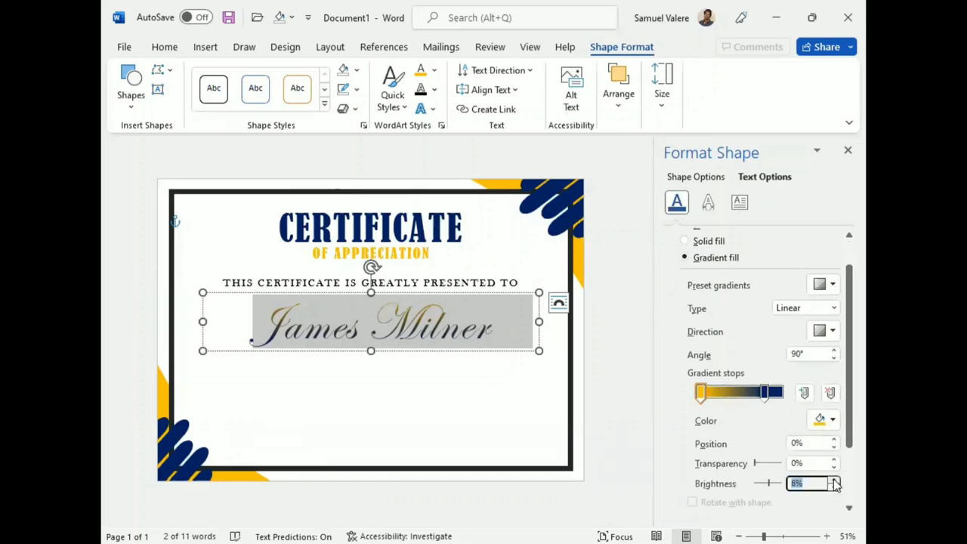
{"action": "left_click", "coordinate": [771, 393]}
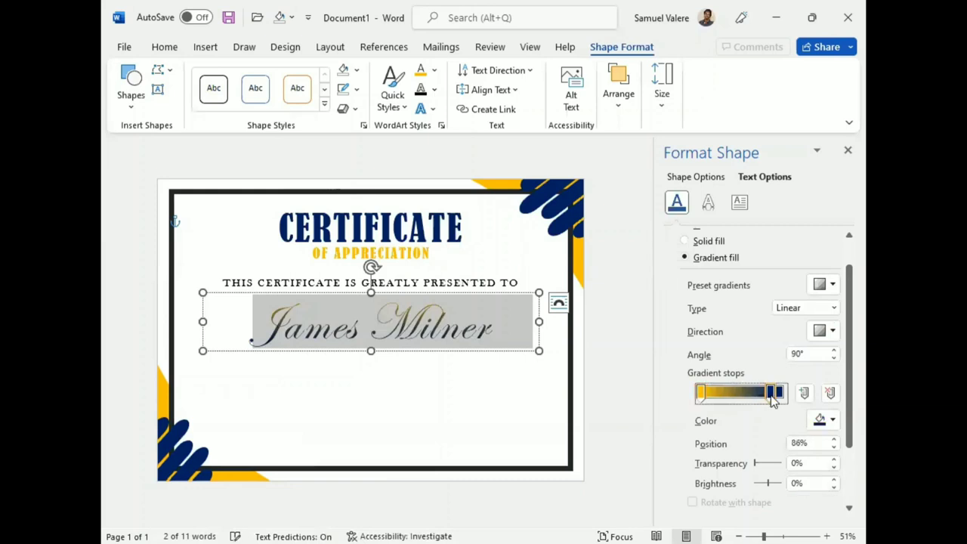
{"action": "left_click", "coordinate": [834, 489]}
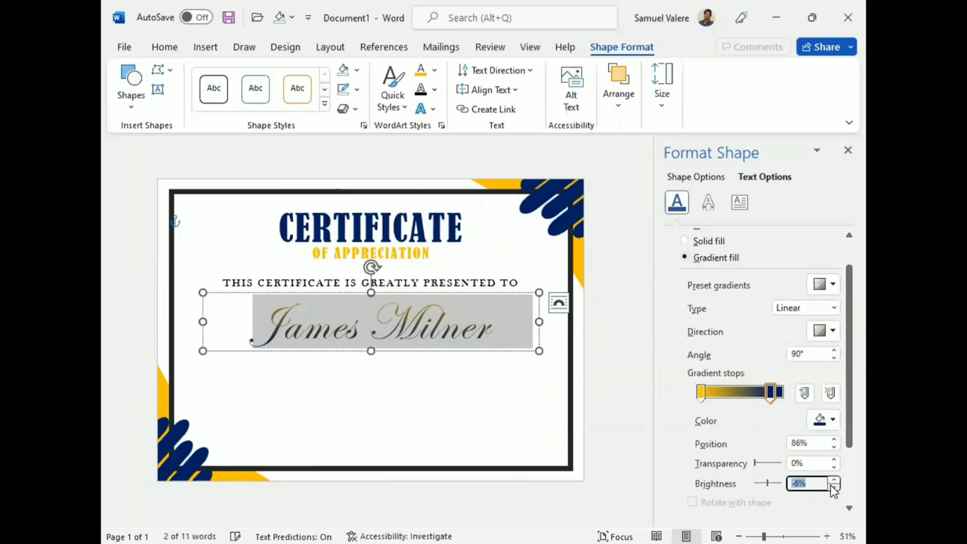
{"action": "left_click_drag", "start_coordinate": [773, 395], "coordinate": [764, 399]}
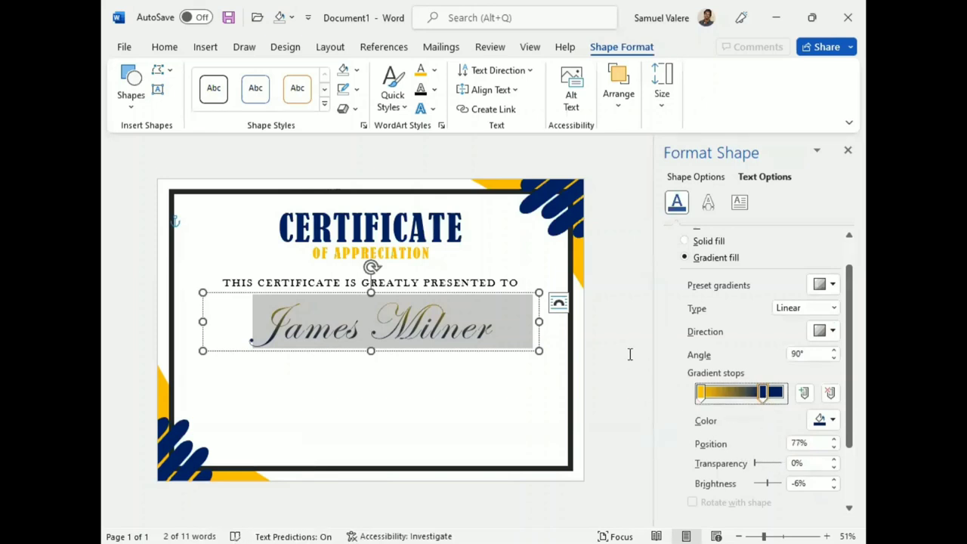
Close the Format Shape pane and nudge the name box up two steps
{"action": "left_click", "coordinate": [847, 152]}
{"action": "left_click", "coordinate": [499, 351]}
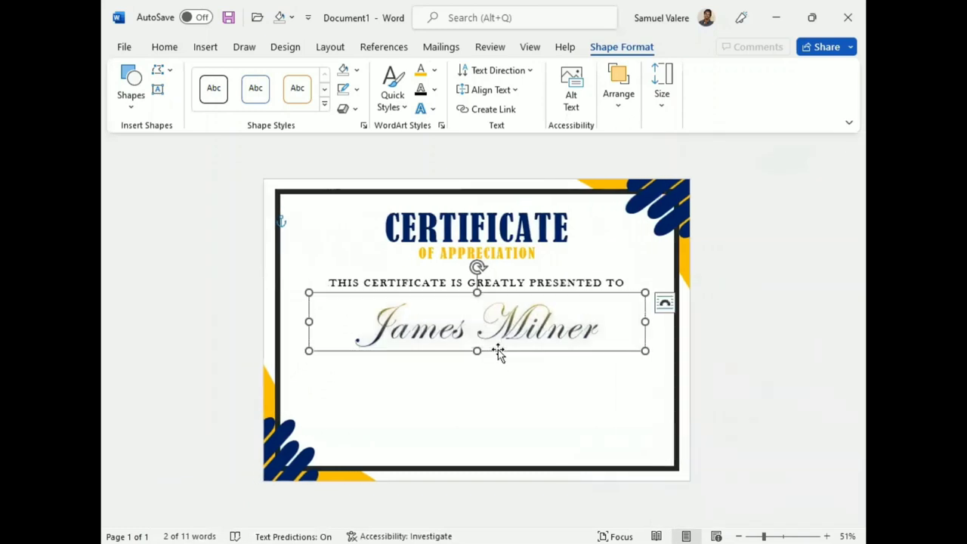
{"action": "key", "text": "Up"}
{"action": "key", "text": "Up"}
{"action": "key", "text": "Up"}
{"action": "key", "text": "Up"}
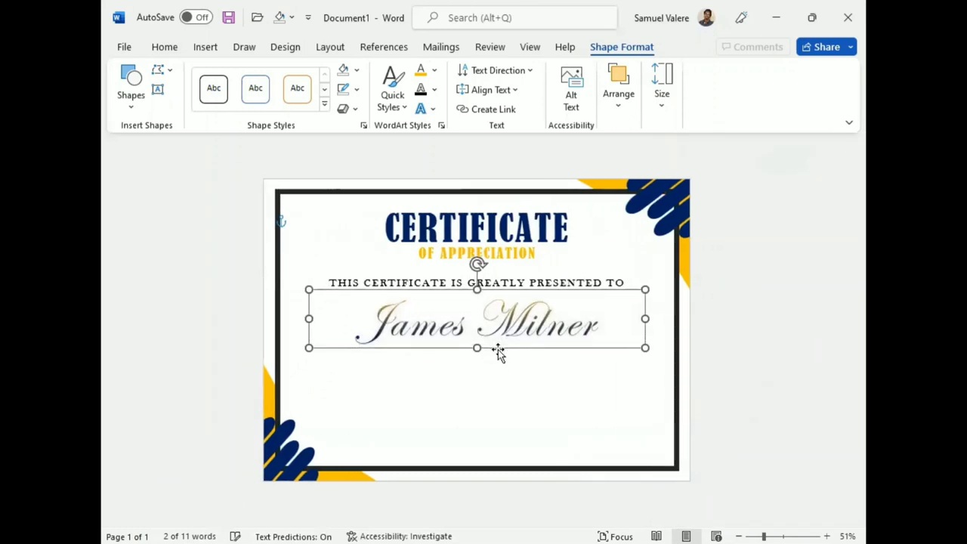
{"action": "key", "text": "Up"}
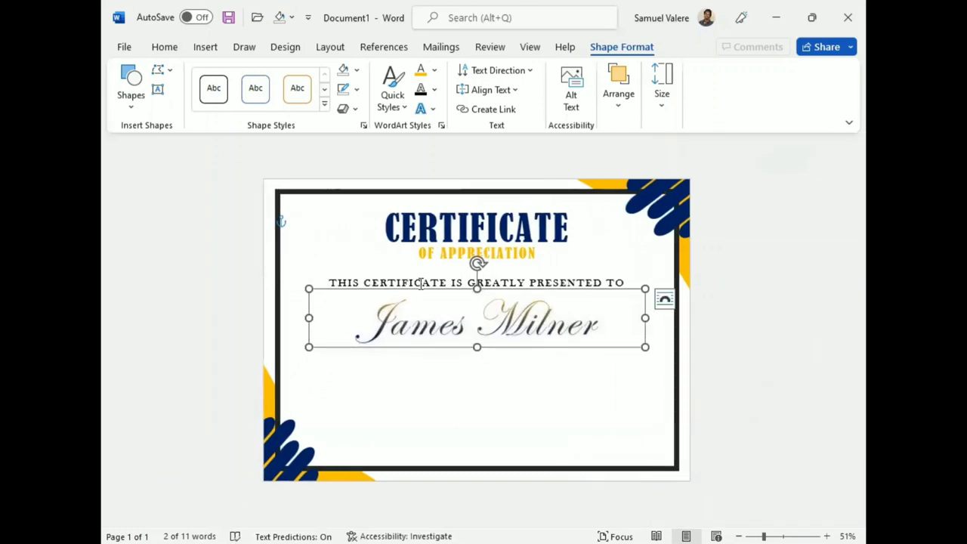
Draw a new text box below the name and type the message beginning 'You never do just a good job'
{"action": "left_click", "coordinate": [418, 283]}
{"action": "left_click", "coordinate": [442, 275]}
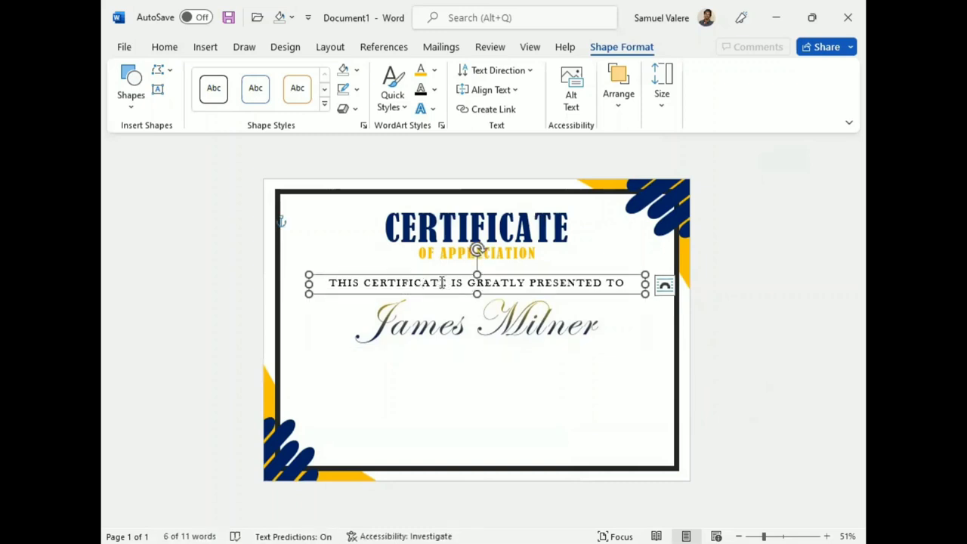
{"action": "left_click", "coordinate": [665, 284]}
{"action": "left_click", "coordinate": [157, 90]}
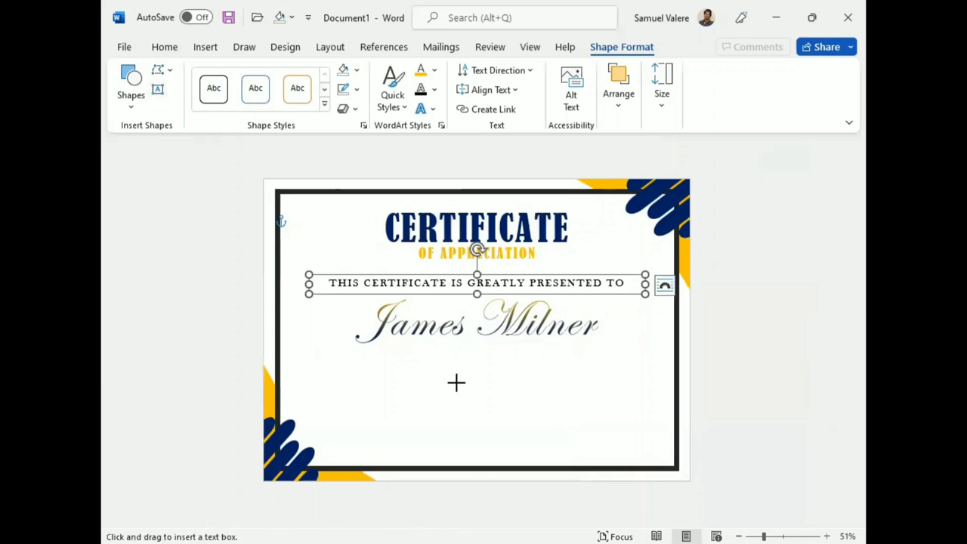
{"action": "left_click_drag", "start_coordinate": [391, 349], "coordinate": [583, 418]}
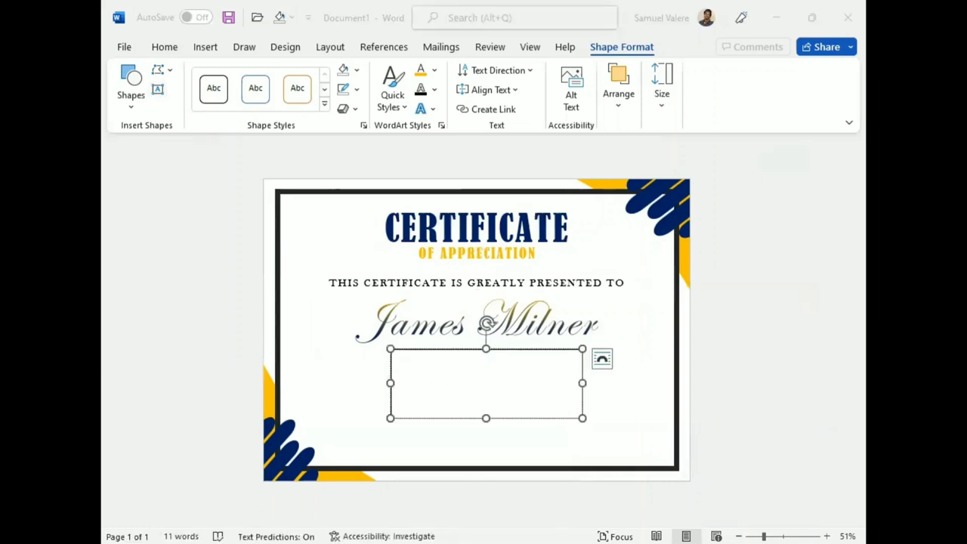
{"action": "left_click", "coordinate": [481, 363]}
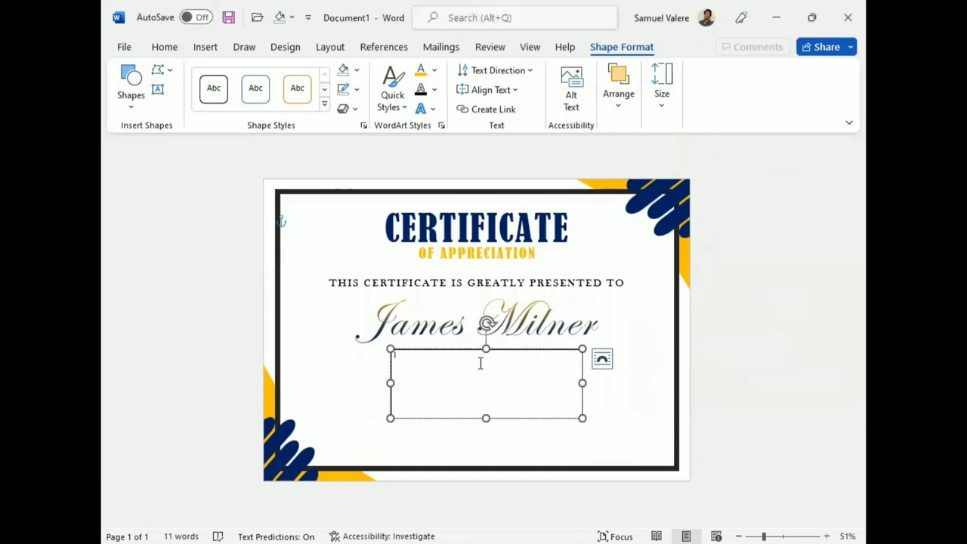
{"action": "type", "text": "You never do just a good job when you can do a great one. Thank you for the time and effort you put into everything you d"}
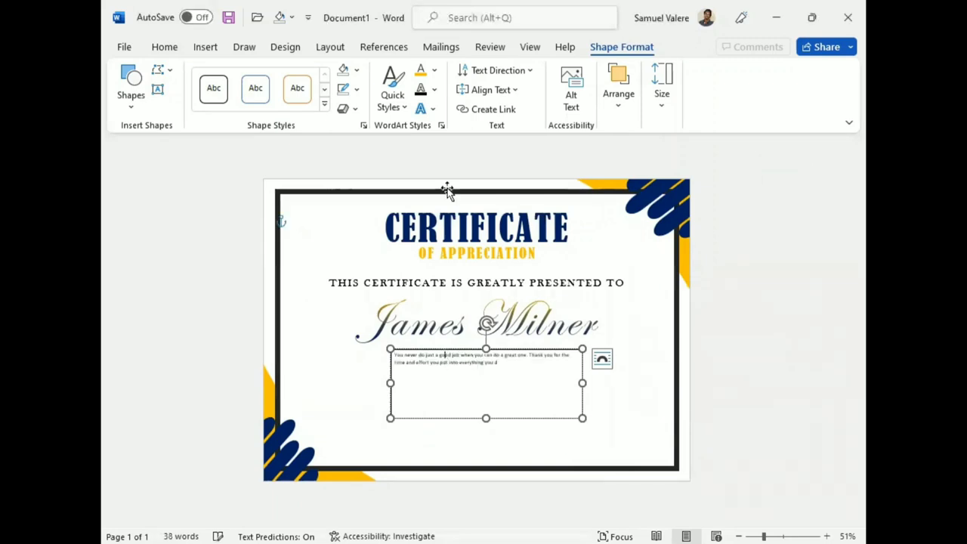
Center the message, set it in Baskerville Old Face, and enlarge the text
{"action": "key", "text": "ctrl+a"}
{"action": "left_click", "coordinate": [164, 47]}
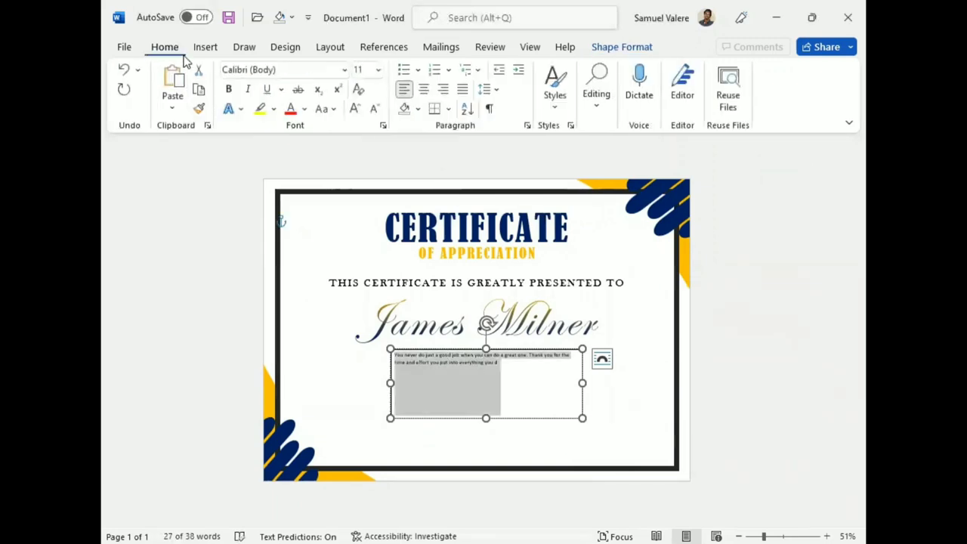
{"action": "left_click", "coordinate": [356, 109]}
{"action": "left_click", "coordinate": [355, 108]}
{"action": "left_click", "coordinate": [424, 89]}
{"action": "left_click", "coordinate": [308, 69]}
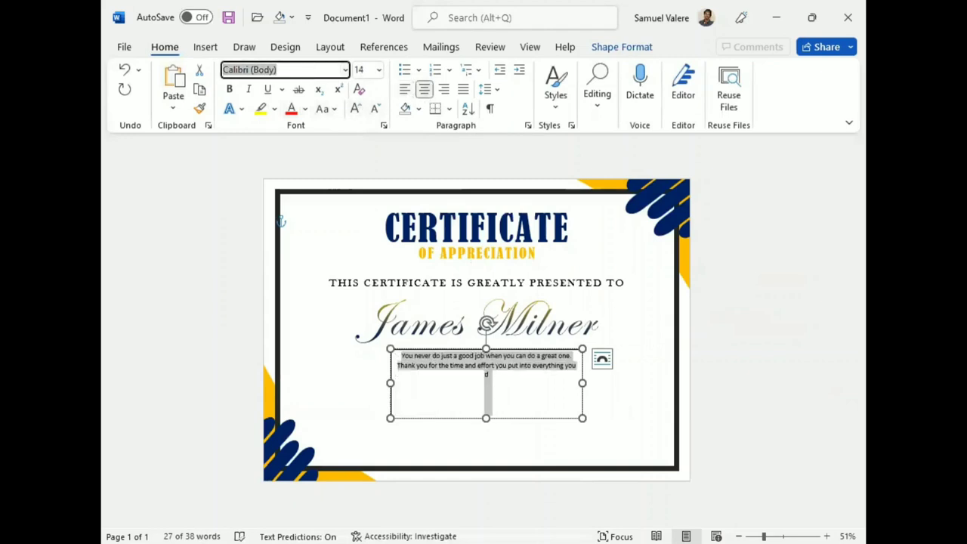
{"action": "type", "text": "Baskerville Old Face"}
{"action": "key", "text": "Return"}
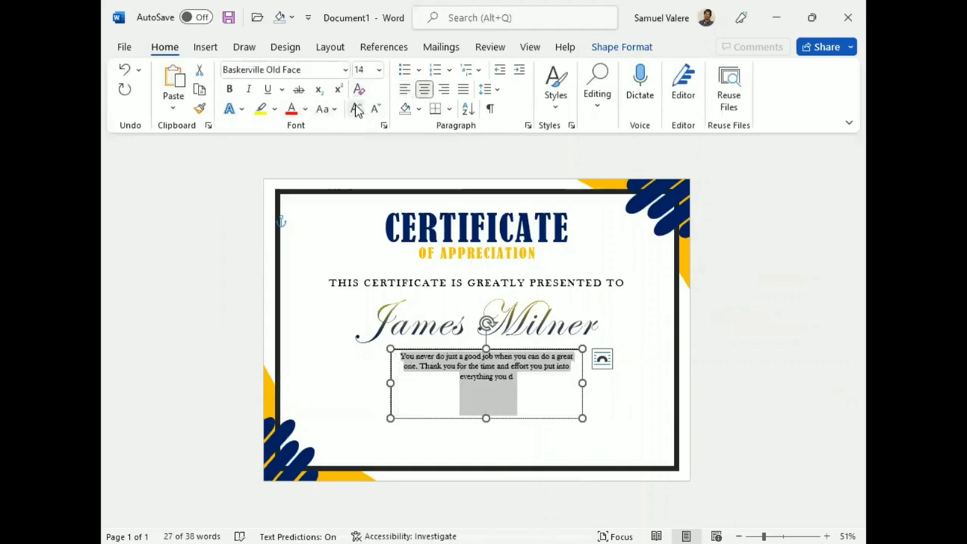
{"action": "left_click", "coordinate": [356, 109]}
{"action": "left_click", "coordinate": [356, 109]}
{"action": "left_click", "coordinate": [356, 110]}
{"action": "left_click", "coordinate": [356, 109]}
{"action": "left_click", "coordinate": [356, 110]}
{"action": "left_click", "coordinate": [356, 110]}
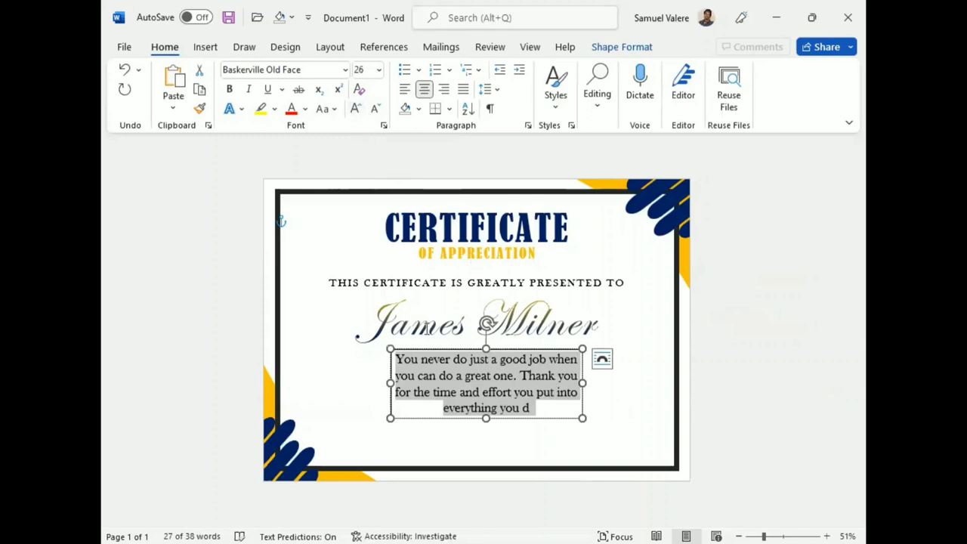
Widen the message box, end the message with an exclamation mark, and center the box under the name
{"action": "left_click_drag", "start_coordinate": [390, 382], "coordinate": [315, 368]}
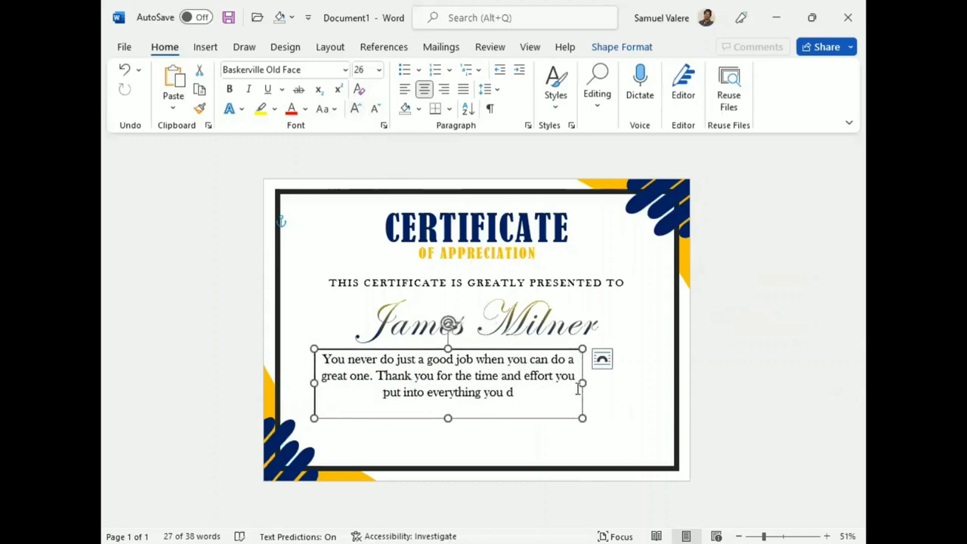
{"action": "left_click_drag", "start_coordinate": [580, 385], "coordinate": [625, 388]}
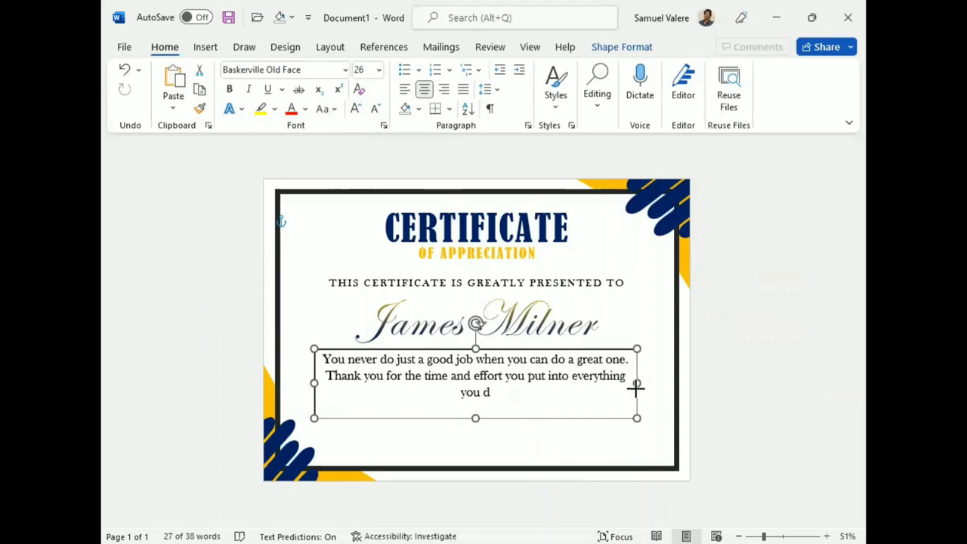
{"action": "left_click", "coordinate": [510, 400]}
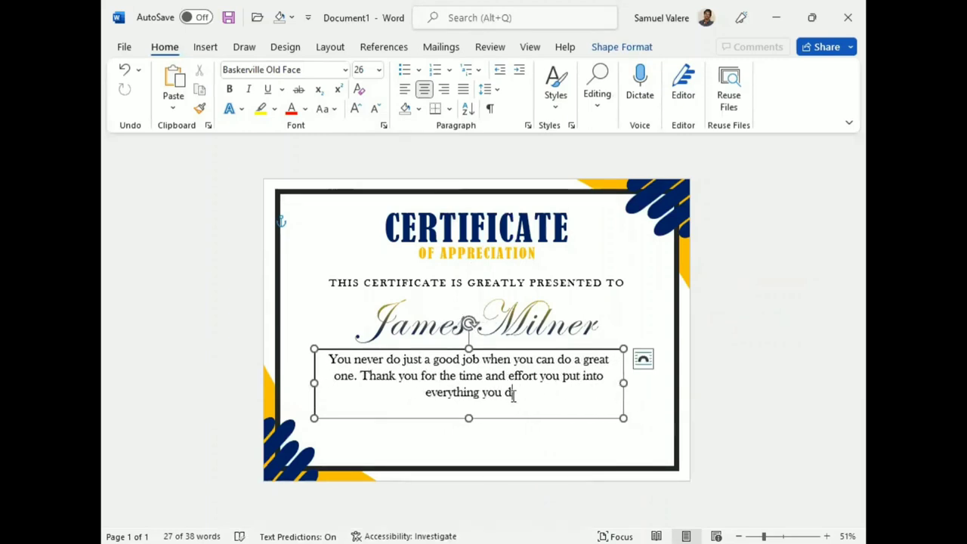
{"action": "type", "text": "o."}
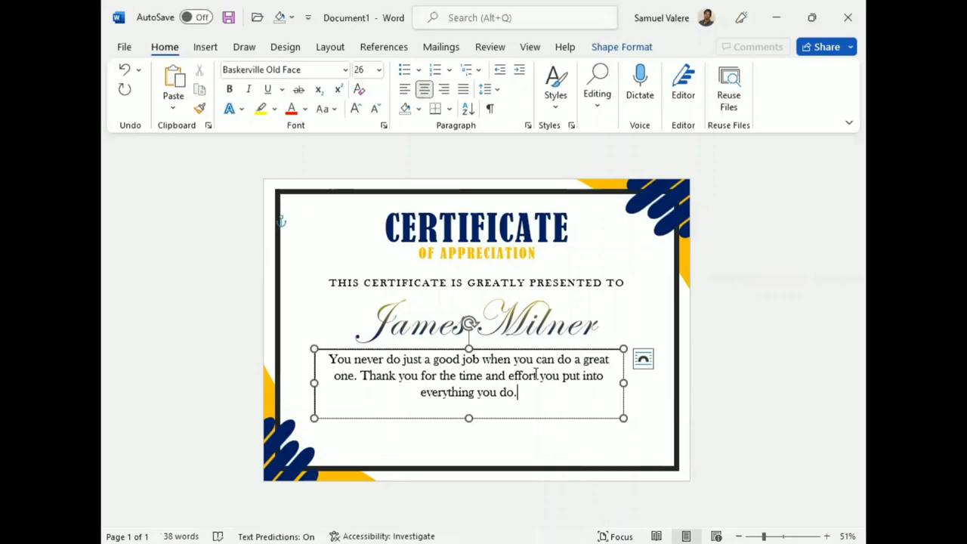
{"action": "key", "text": "BackSpace"}
{"action": "type", "text": "!"}
{"action": "left_click_drag", "start_coordinate": [624, 384], "coordinate": [637, 384]}
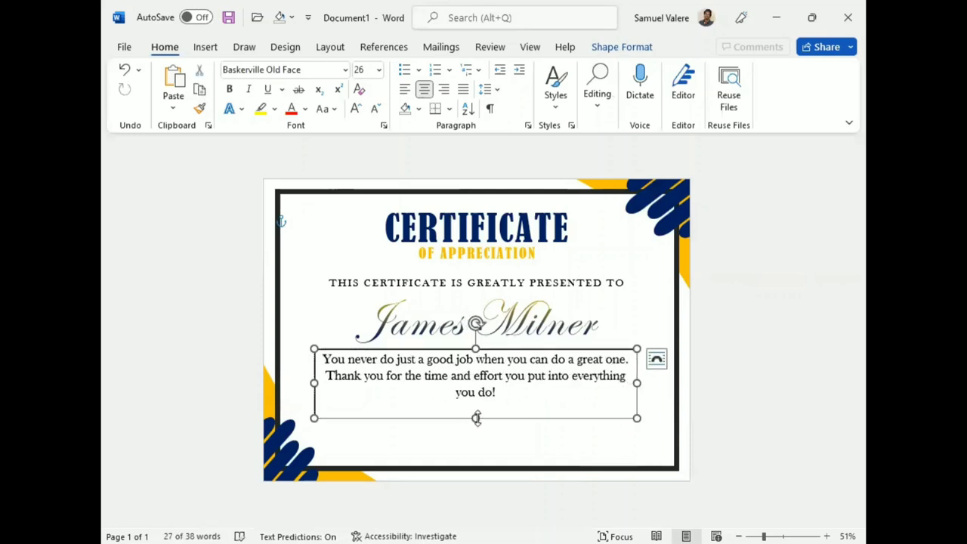
{"action": "left_click_drag", "start_coordinate": [476, 418], "coordinate": [475, 401]}
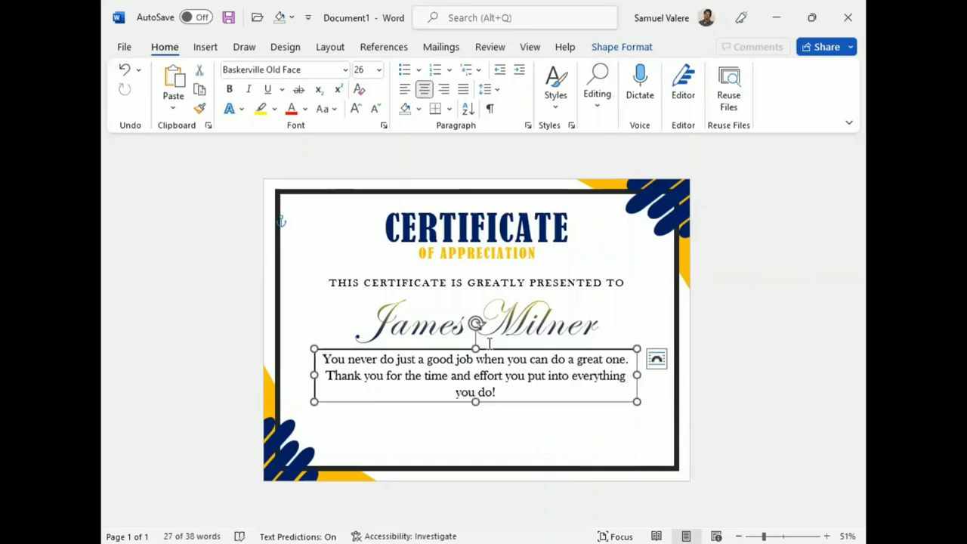
{"action": "left_click_drag", "start_coordinate": [489, 348], "coordinate": [490, 346]}
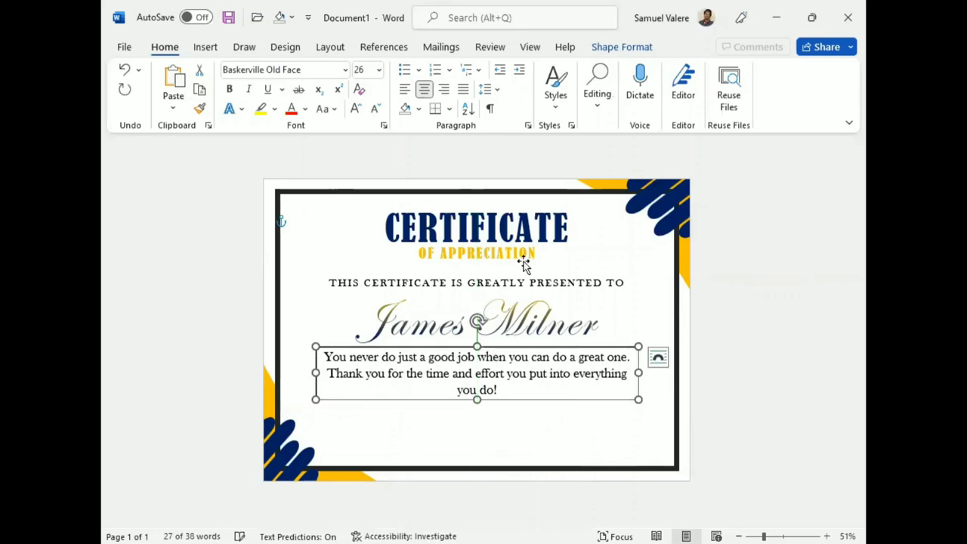
Remove the message box's fill and outline and nudge it down slightly
{"action": "left_click", "coordinate": [621, 47]}
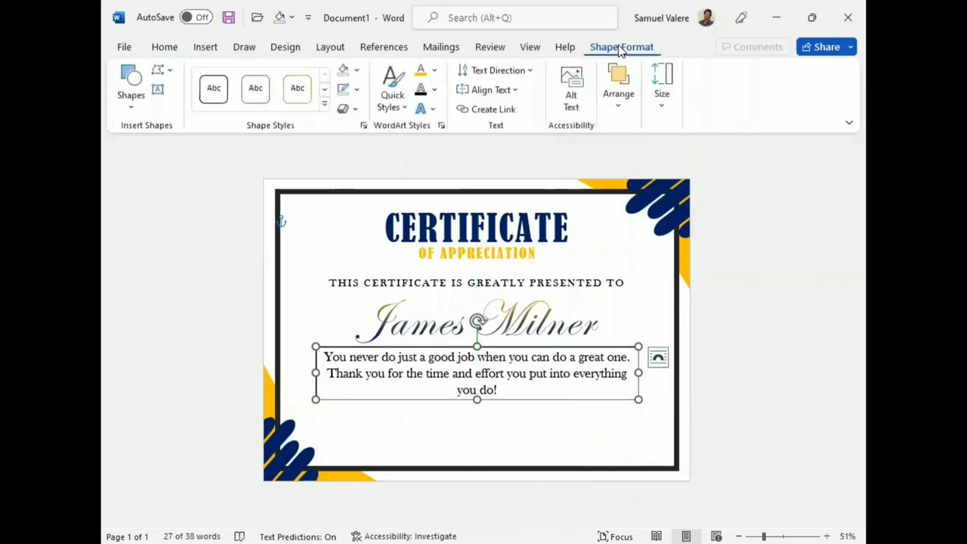
{"action": "left_click", "coordinate": [360, 75]}
{"action": "left_click", "coordinate": [350, 230]}
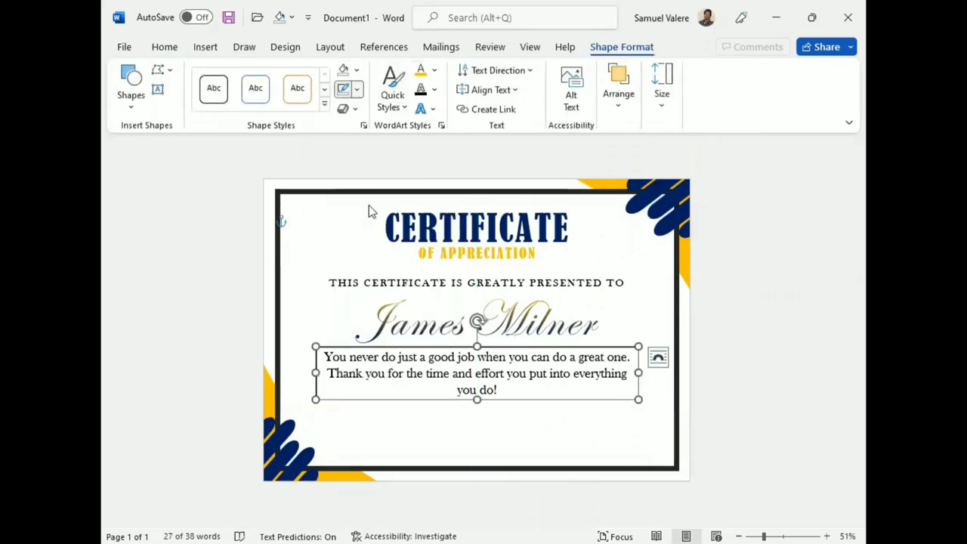
{"action": "left_click", "coordinate": [357, 89]}
{"action": "left_click", "coordinate": [352, 256]}
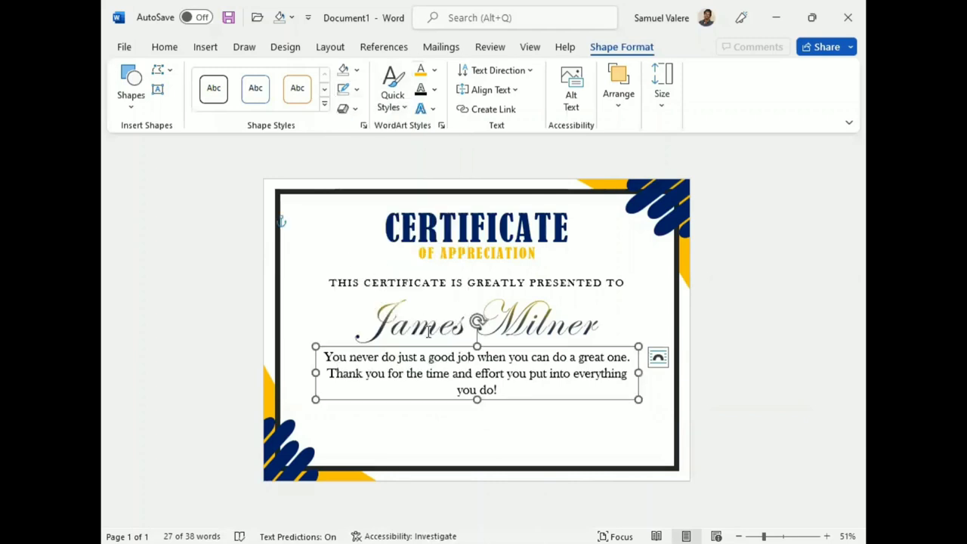
{"action": "key", "text": "Down"}
{"action": "key", "text": "Down"}
{"action": "key", "text": "Down"}
{"action": "key", "text": "Down"}
{"action": "key", "text": "Down"}
{"action": "key", "text": "Down"}
{"action": "key", "text": "Down"}
{"action": "key", "text": "Down"}
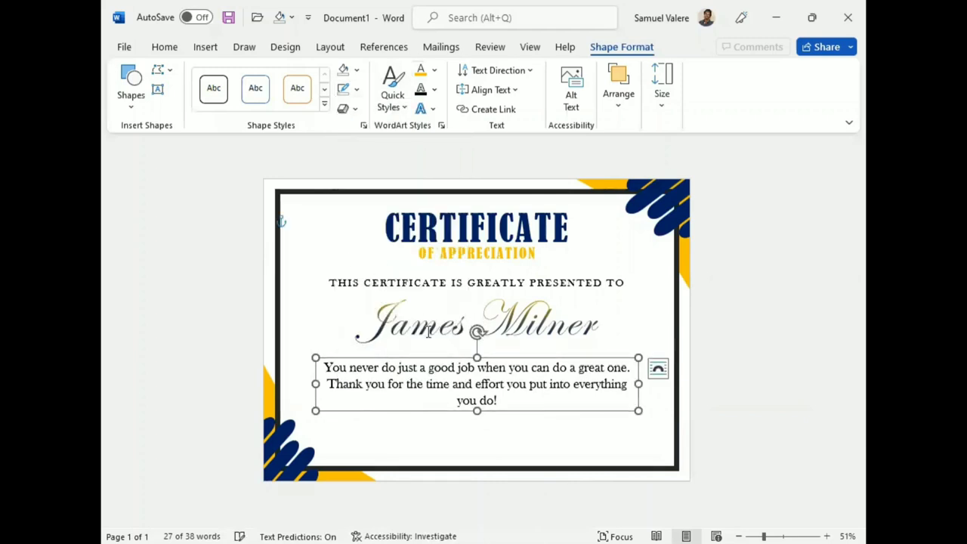
{"action": "left_click", "coordinate": [130, 85]}
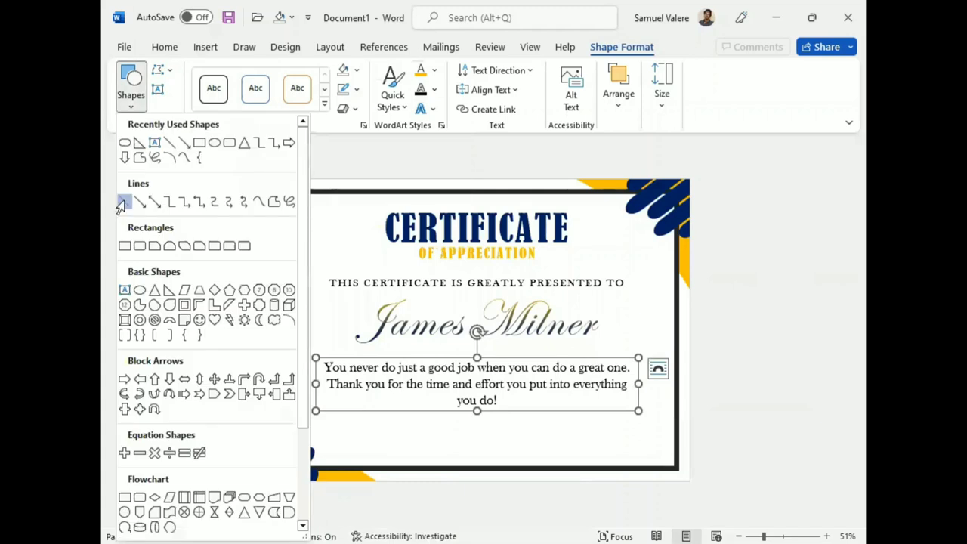
Draw a short signature line near the bottom and position the lines at left and right
{"action": "left_click", "coordinate": [123, 202]}
{"action": "mouse_move", "coordinate": [330, 436]}
{"action": "left_mouse_down"}
{"action": "mouse_move", "coordinate": [392, 436]}
{"action": "mouse_move", "coordinate": [374, 443]}
{"action": "left_mouse_up"}
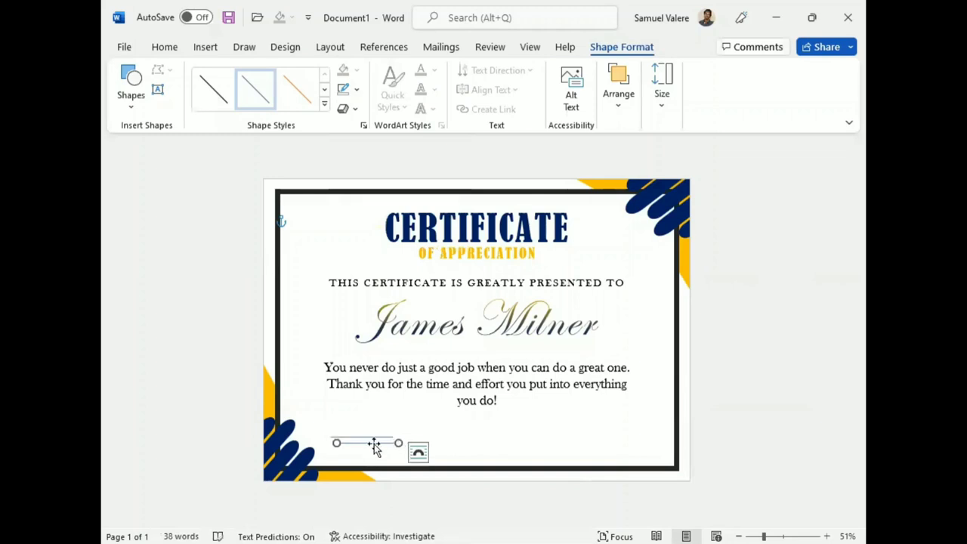
{"action": "key", "text": "Up"}
{"action": "key", "text": "Up"}
{"action": "key", "text": "Up"}
{"action": "key", "text": "Up"}
{"action": "key", "text": "Up"}
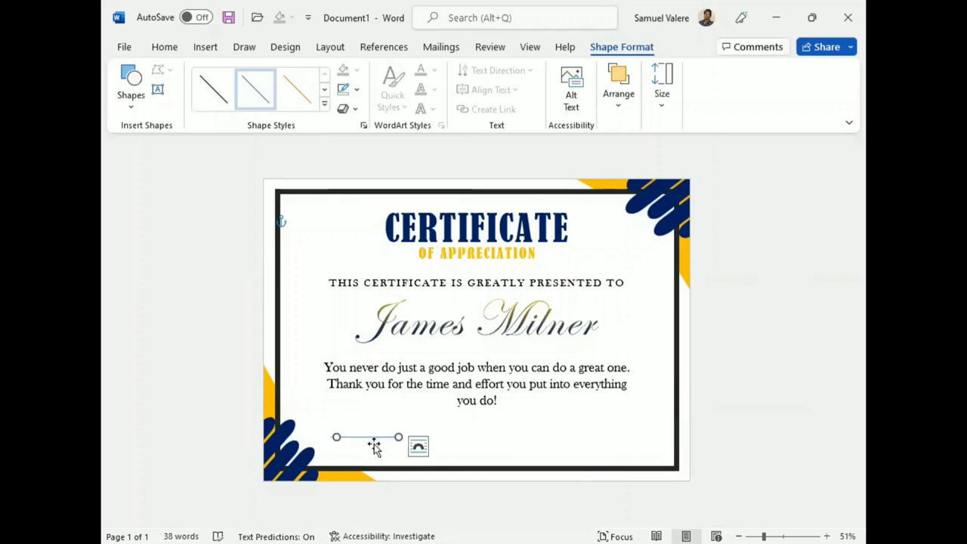
{"action": "key", "text": "Right"}
{"action": "key", "text": "Right"}
{"action": "key", "text": "Right"}
{"action": "key", "text": "Right"}
{"action": "key", "text": "Right"}
{"action": "key", "text": "Right"}
{"action": "key", "text": "Right"}
{"action": "key", "text": "Right"}
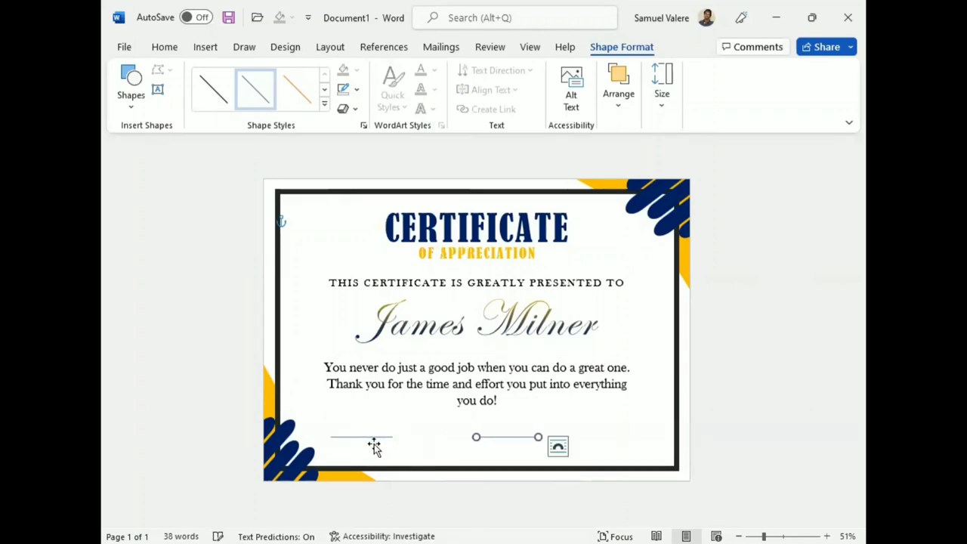
{"action": "key", "text": "Right"}
{"action": "key", "text": "Right"}
{"action": "key", "text": "Right"}
{"action": "key", "text": "Right"}
{"action": "key", "text": "Right"}
{"action": "key", "text": "Right"}
{"action": "key", "text": "Right"}
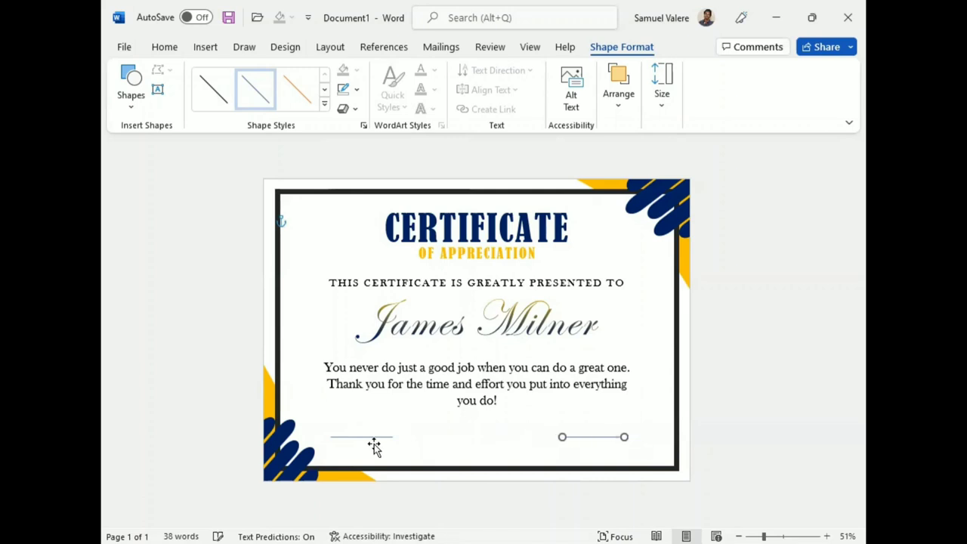
{"action": "key", "text": "Right"}
{"action": "key", "text": "Right"}
{"action": "key", "text": "Down"}
{"action": "key", "text": "Down"}
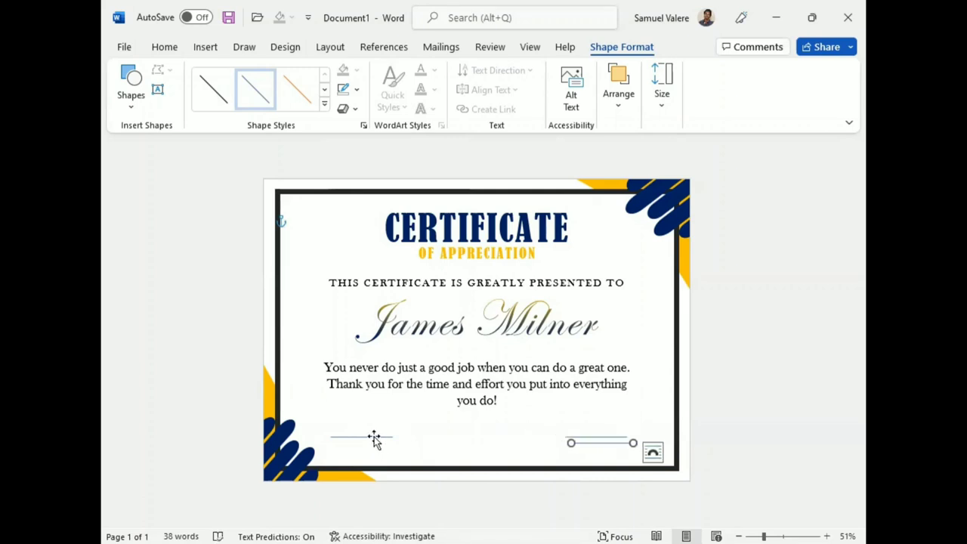
{"action": "left_click", "coordinate": [395, 253]}
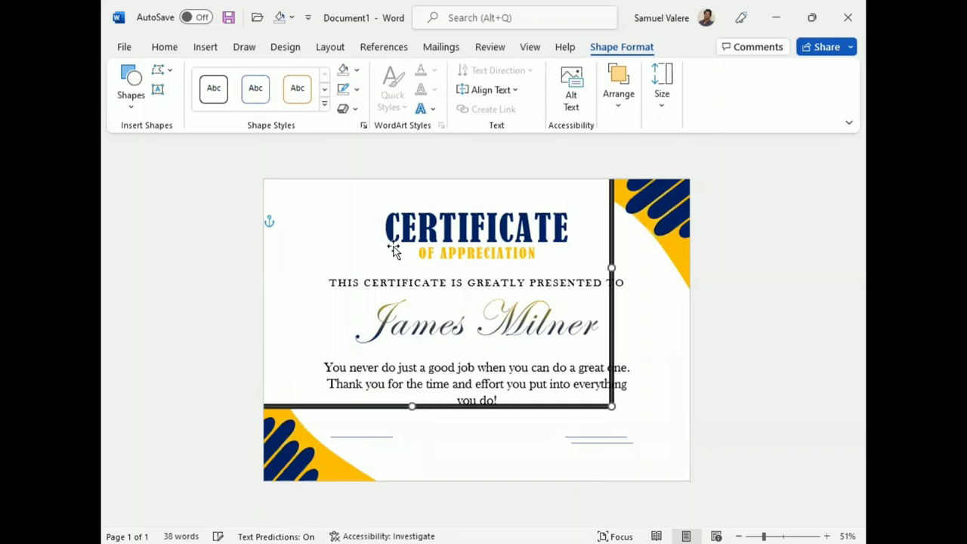
Move the copied line under the recipient's name and center it beneath the name
{"action": "left_click", "coordinate": [164, 48]}
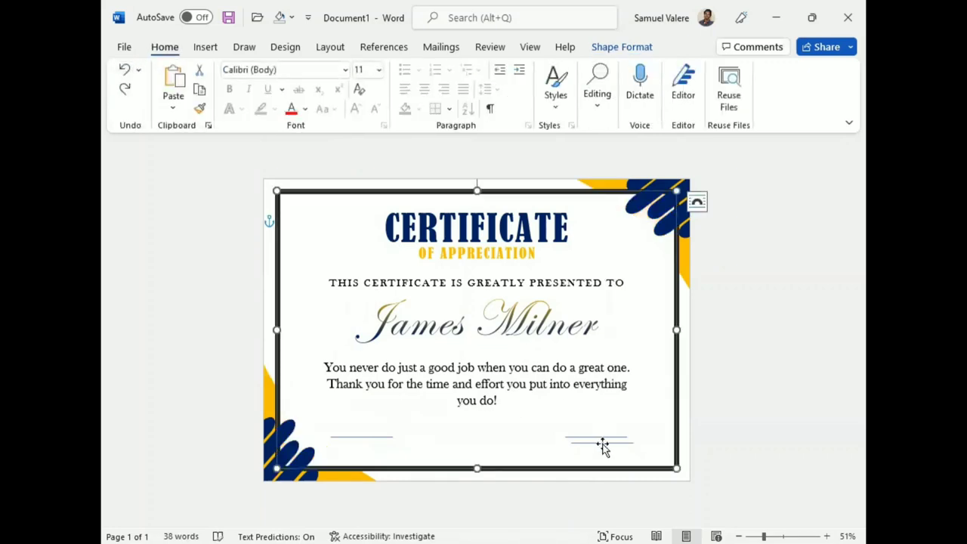
{"action": "left_click", "coordinate": [640, 443]}
{"action": "left_click", "coordinate": [604, 447]}
{"action": "mouse_move", "coordinate": [605, 446]}
{"action": "left_mouse_down"}
{"action": "mouse_move", "coordinate": [391, 347]}
{"action": "mouse_move", "coordinate": [625, 343]}
{"action": "mouse_move", "coordinate": [615, 345]}
{"action": "left_mouse_up"}
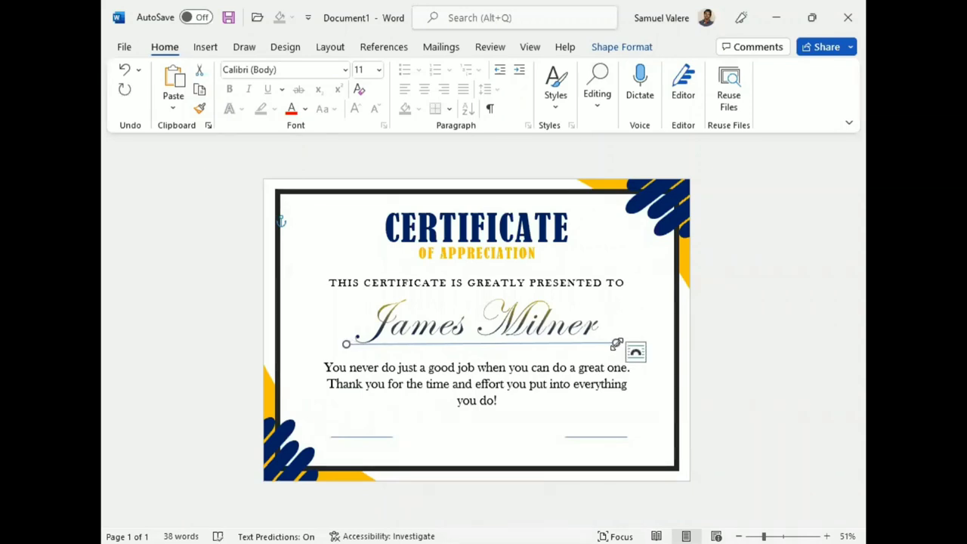
{"action": "key", "text": "Up"}
{"action": "key", "text": "Up"}
{"action": "key", "text": "Down"}
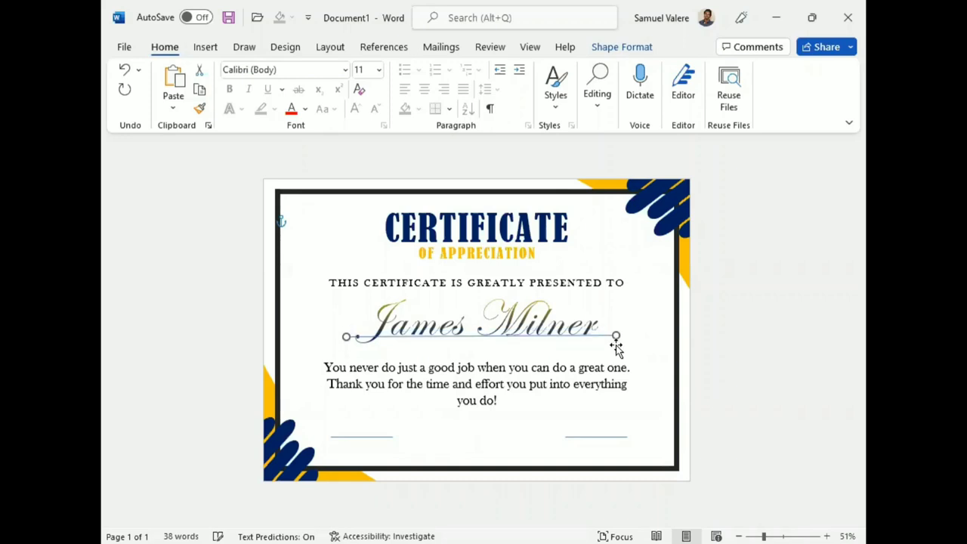
{"action": "key", "text": "Down"}
{"action": "key", "text": "Down"}
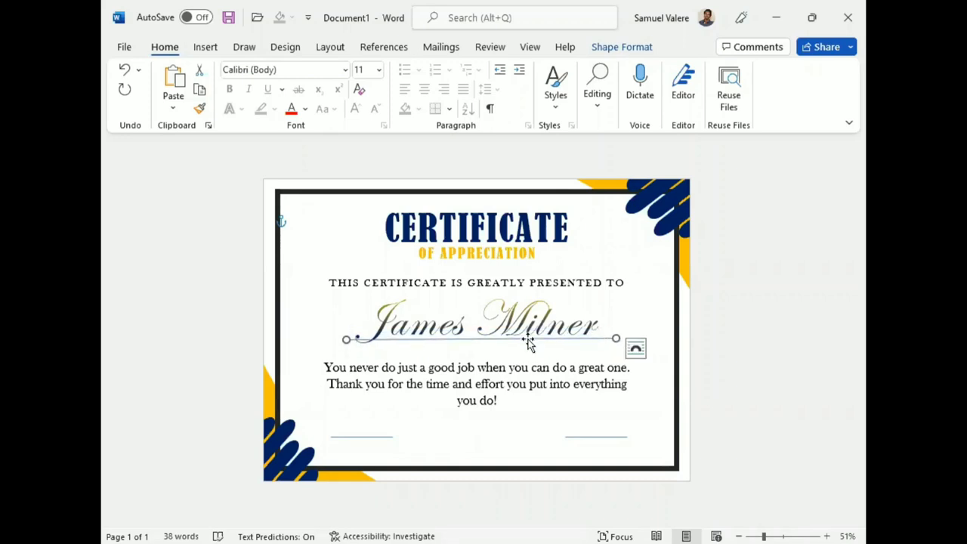
{"action": "left_click_drag", "start_coordinate": [529, 343], "coordinate": [523, 342]}
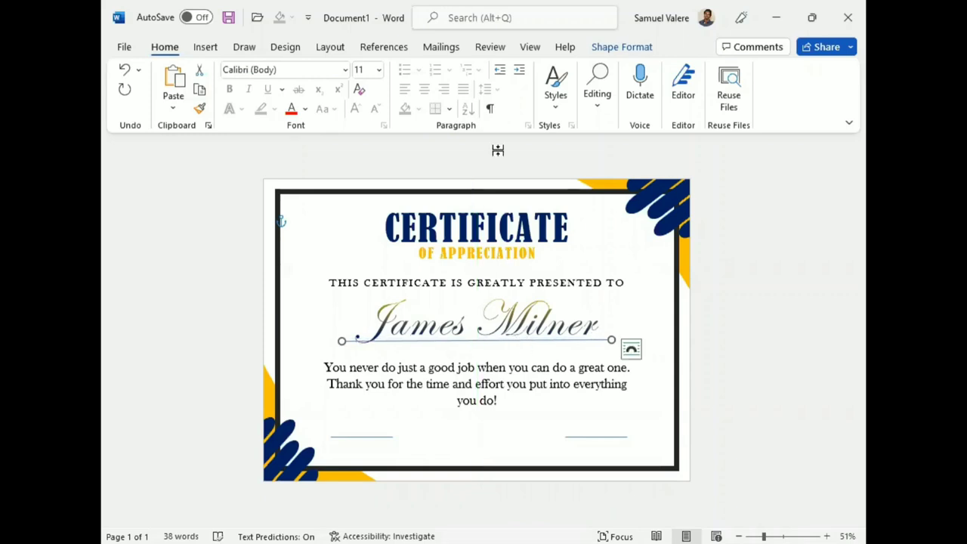
Color the name underline dark blue and give both signature lines the dark line style
{"action": "left_click", "coordinate": [613, 48]}
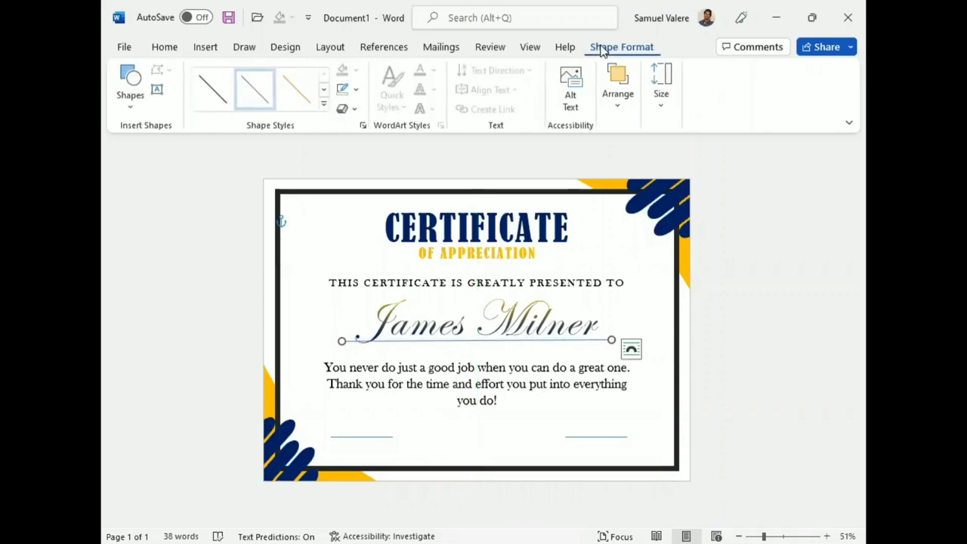
{"action": "left_click", "coordinate": [358, 90]}
{"action": "left_click", "coordinate": [444, 229]}
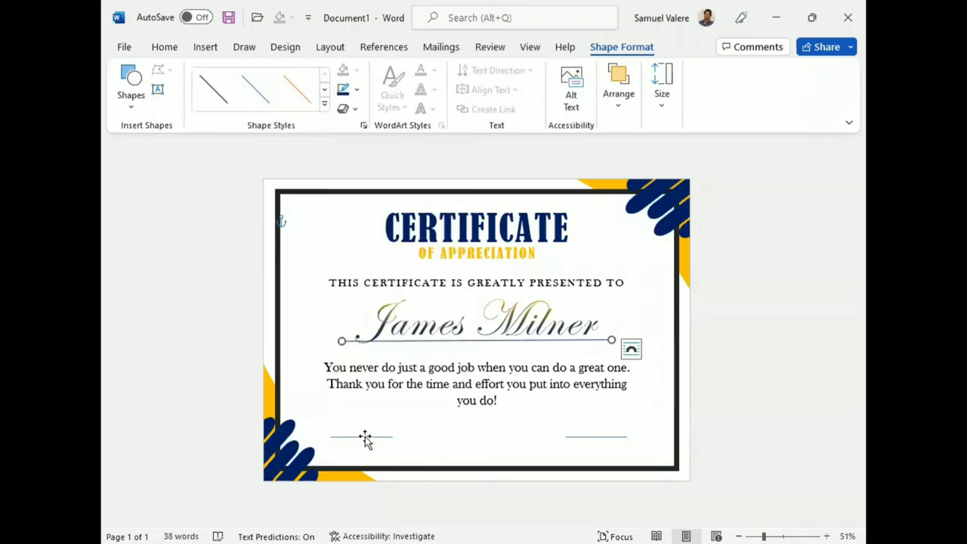
{"action": "left_click", "coordinate": [365, 439]}
{"action": "left_click", "coordinate": [364, 437]}
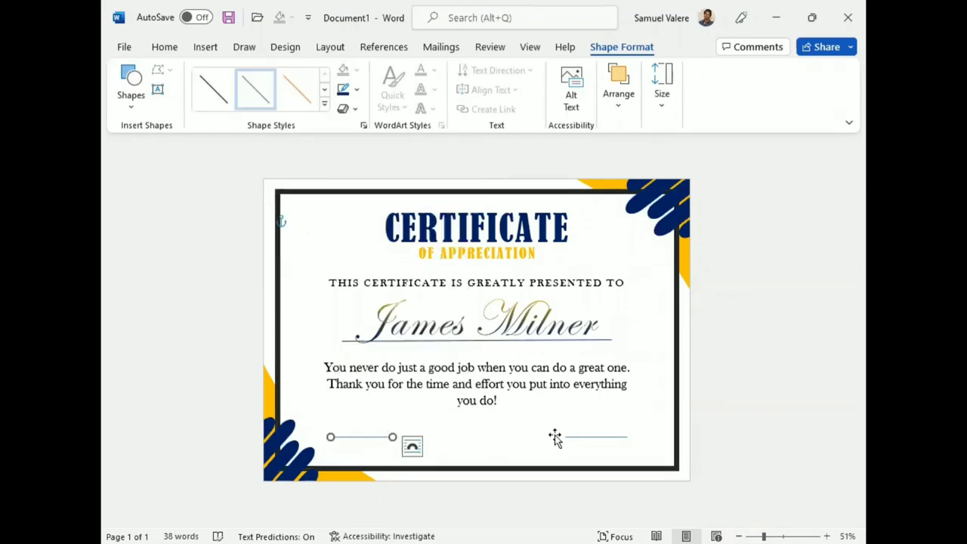
{"action": "left_click", "coordinate": [591, 437], "text": "shift"}
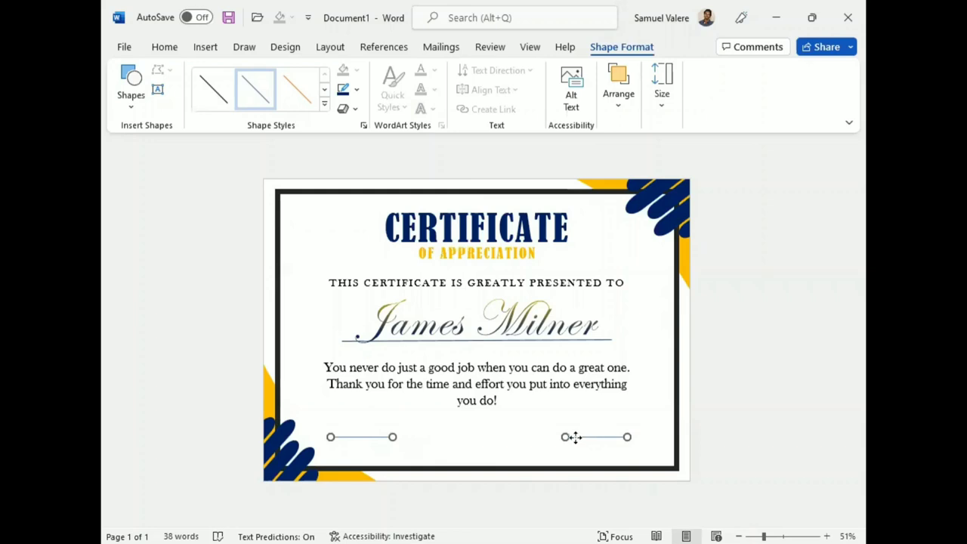
{"action": "left_click_drag", "start_coordinate": [576, 437], "coordinate": [573, 438]}
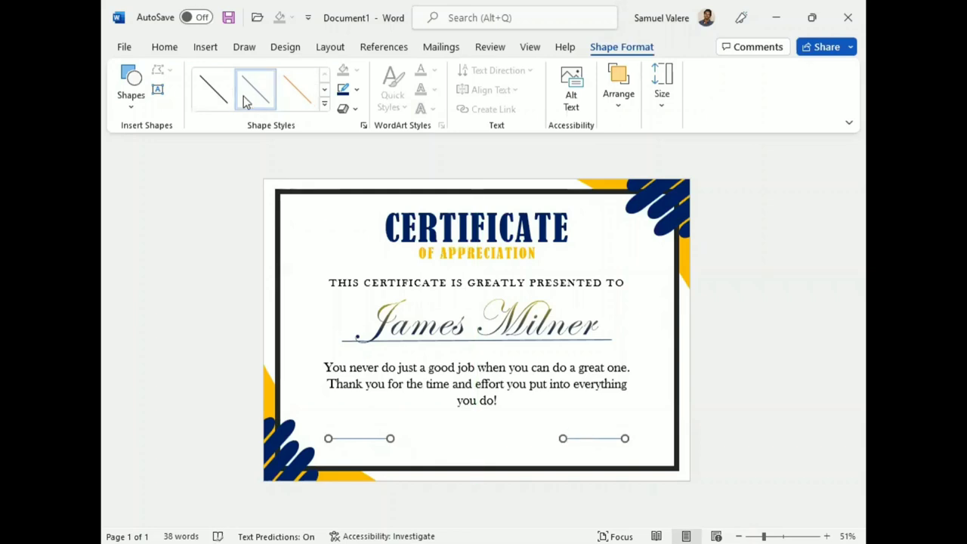
{"action": "left_click", "coordinate": [214, 92]}
{"action": "left_click", "coordinate": [158, 89]}
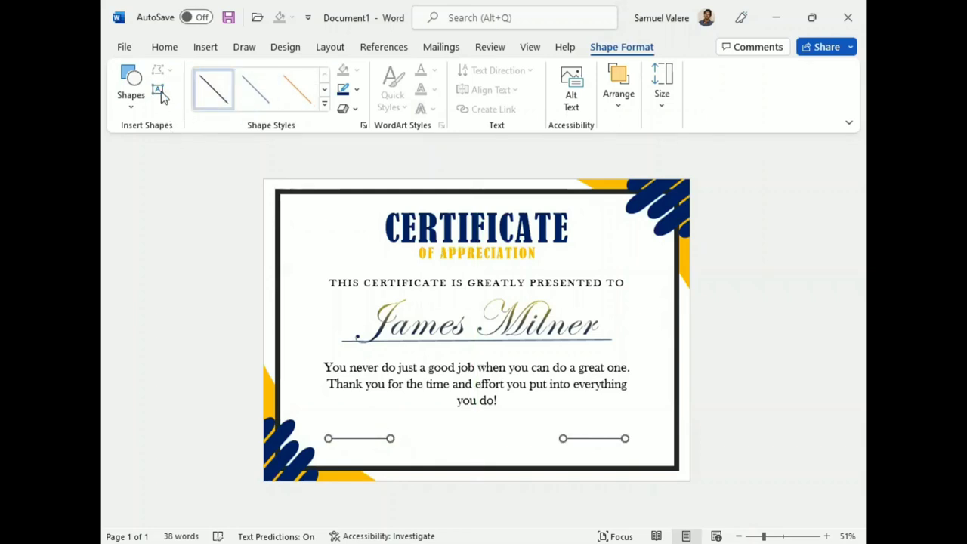
Add a 'Date' text box under the left line in Baskerville Old Face
{"action": "left_click_drag", "start_coordinate": [337, 442], "coordinate": [387, 457]}
{"action": "type", "text": "Da"}
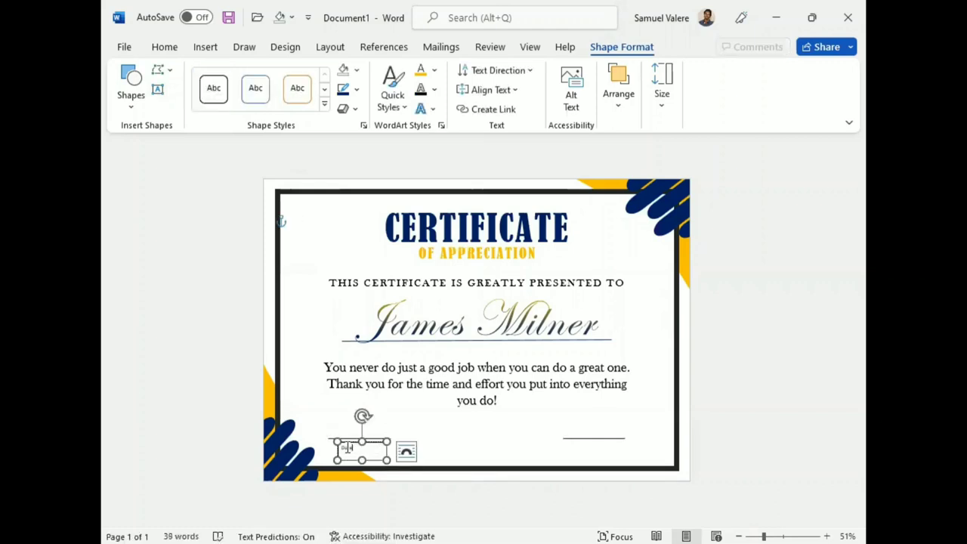
{"action": "double_click", "coordinate": [347, 447]}
{"action": "left_click", "coordinate": [164, 47]}
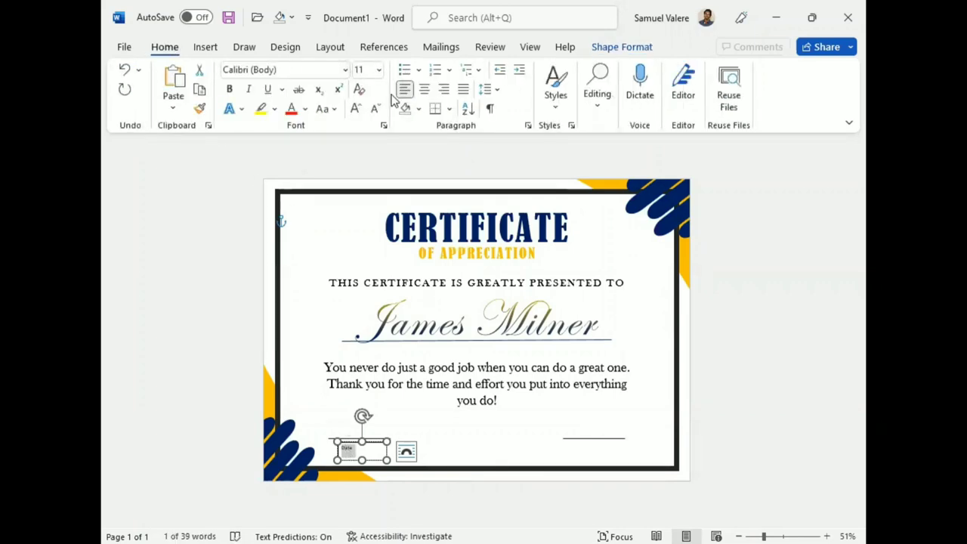
{"action": "left_click", "coordinate": [285, 70]}
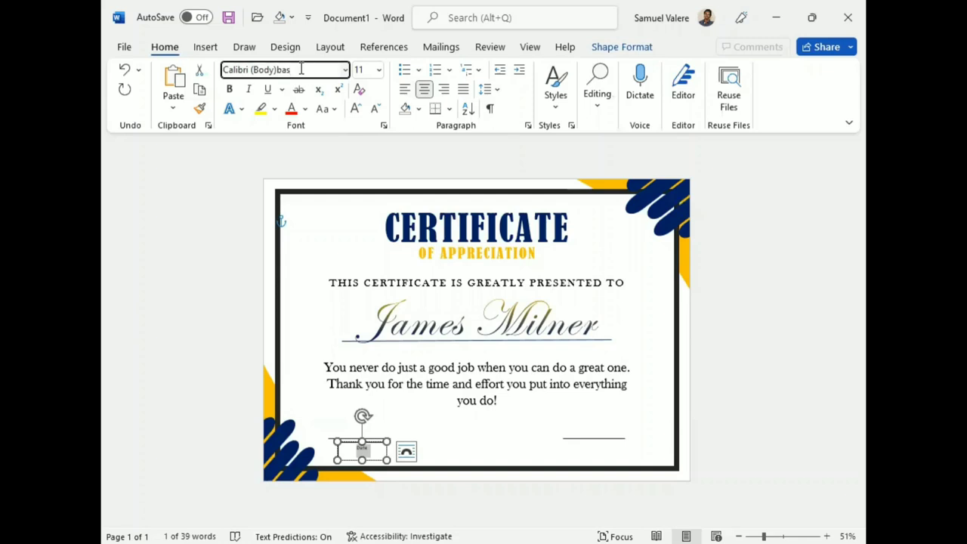
{"action": "left_click_drag", "start_coordinate": [301, 69], "coordinate": [224, 72]}
{"action": "type", "text": "ba"}
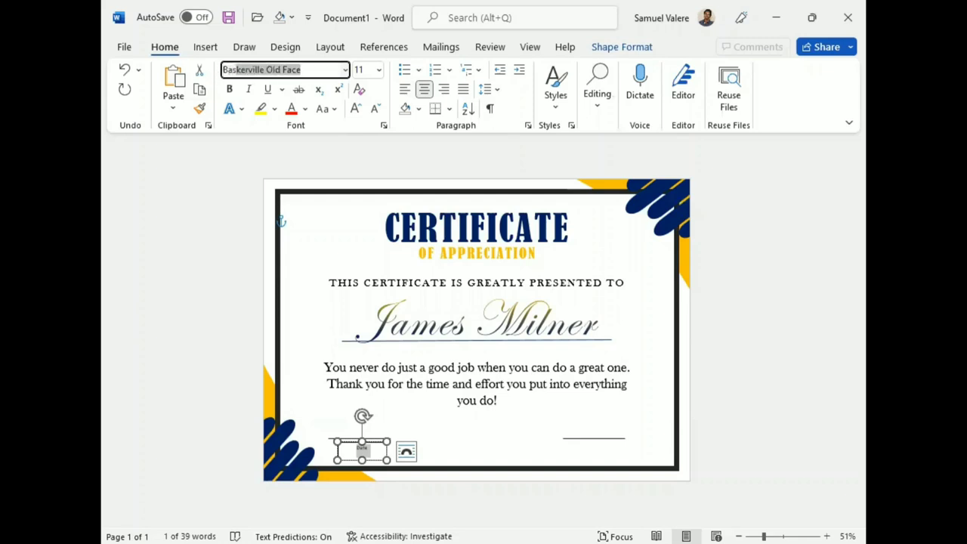
{"action": "key", "text": "Return"}
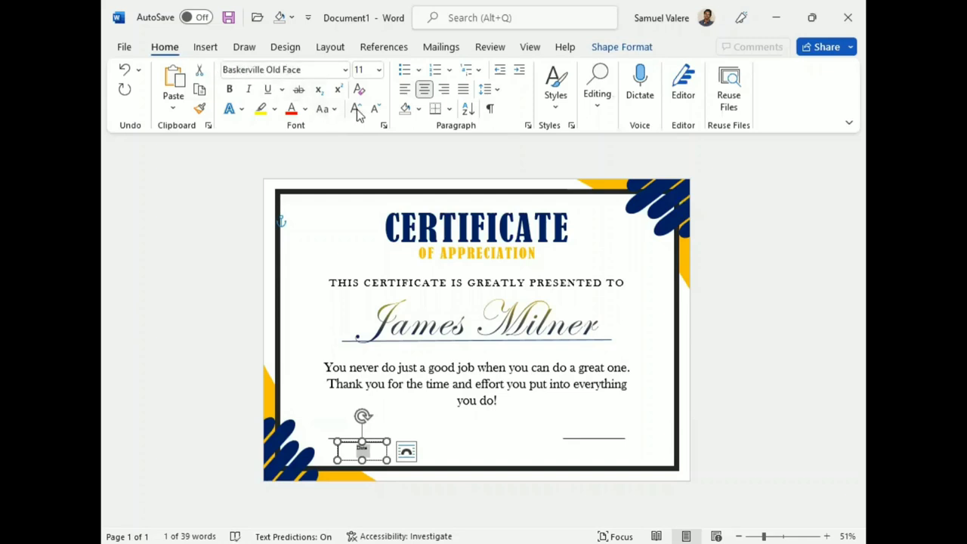
Make the label uppercase DATE at 14 pt and nudge the box into place
{"action": "left_click", "coordinate": [356, 109]}
{"action": "left_click", "coordinate": [356, 109]}
{"action": "left_click", "coordinate": [323, 108]}
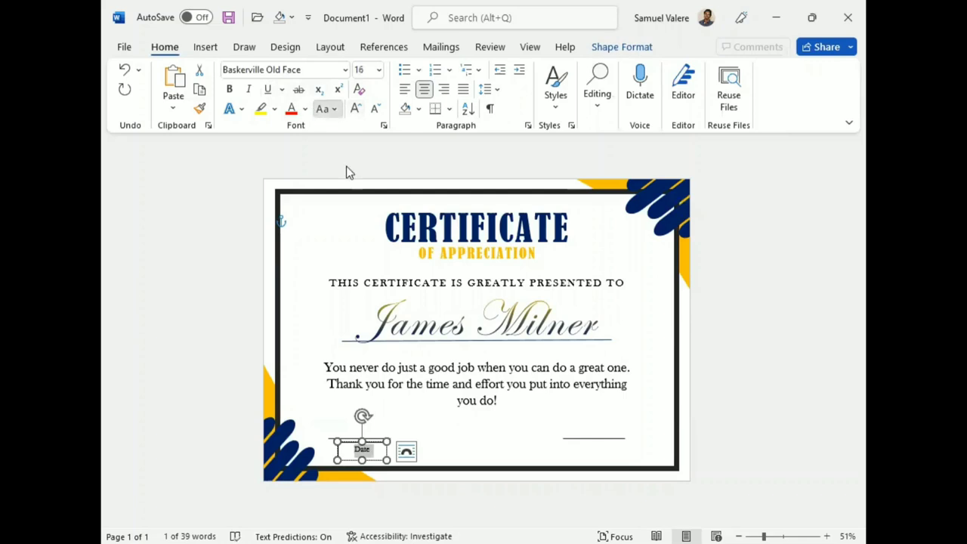
{"action": "left_click", "coordinate": [364, 170]}
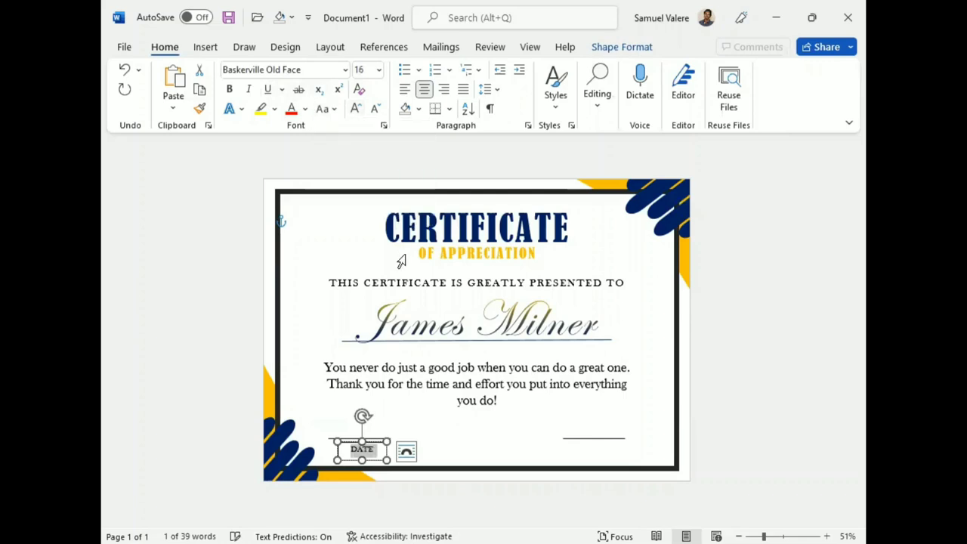
{"action": "left_click", "coordinate": [376, 110]}
{"action": "left_click", "coordinate": [362, 456]}
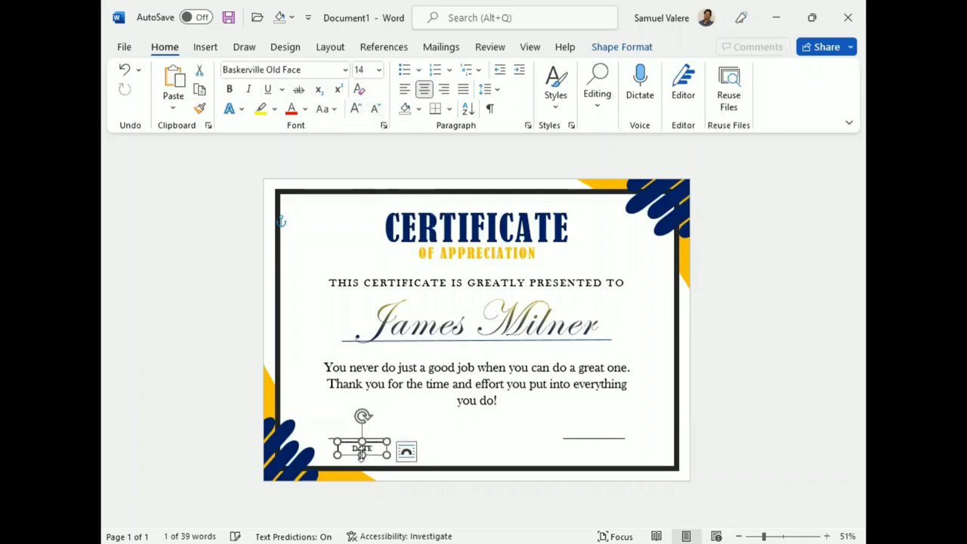
{"action": "left_click_drag", "start_coordinate": [362, 452], "coordinate": [359, 449]}
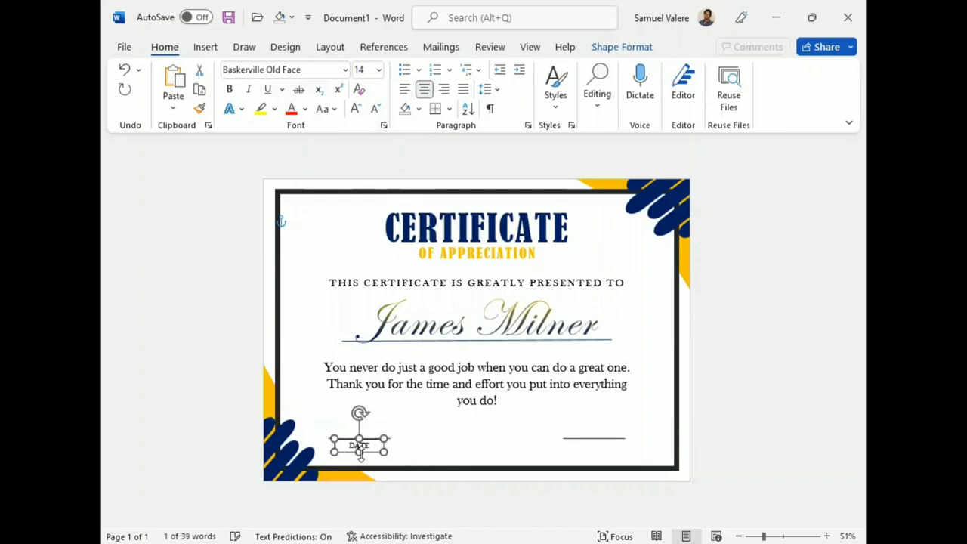
Set the DATE box to No Fill and No Outline
{"action": "left_click", "coordinate": [618, 46]}
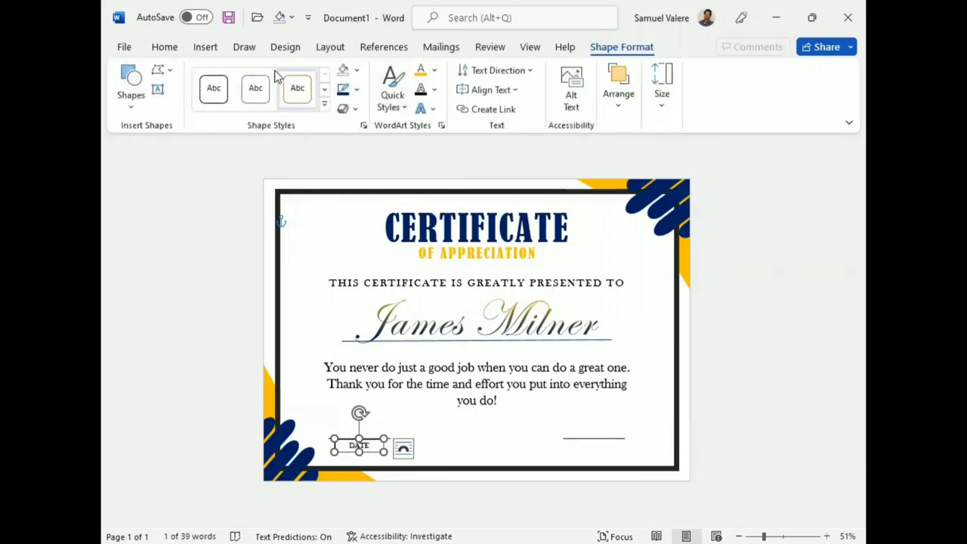
{"action": "left_click", "coordinate": [356, 70]}
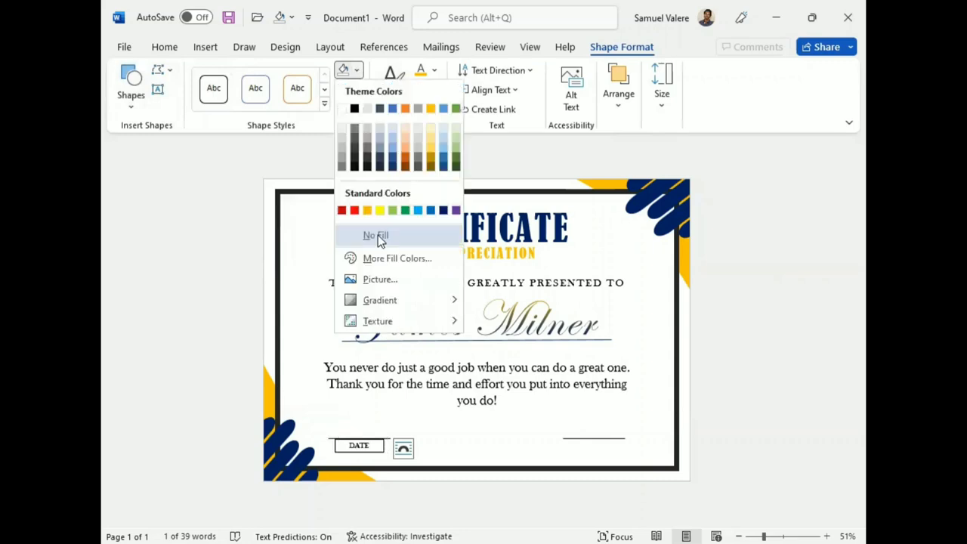
{"action": "left_click", "coordinate": [354, 107]}
{"action": "left_click", "coordinate": [356, 88]}
{"action": "left_click", "coordinate": [352, 254]}
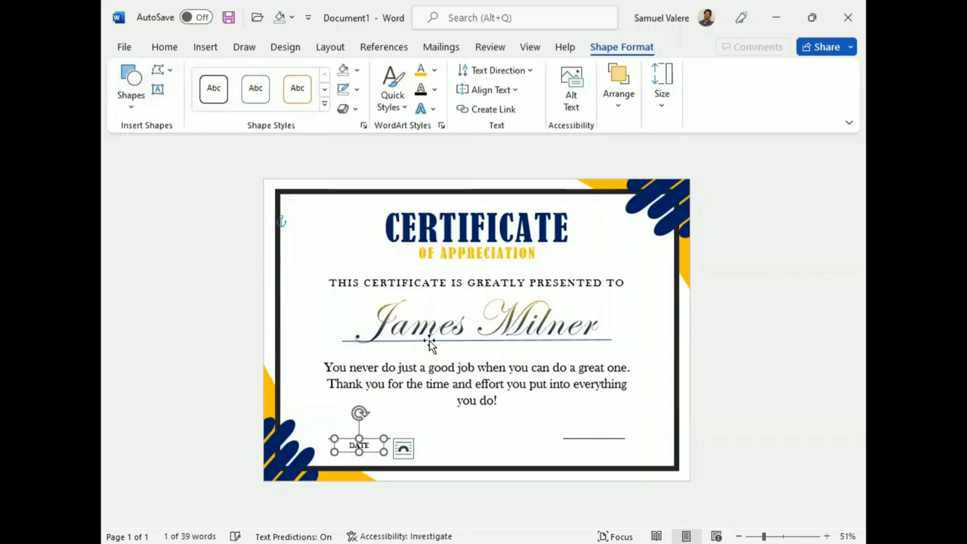
Copy the DATE box under the right line and change its text to uppercase SIGNATURE
{"action": "mouse_move", "coordinate": [363, 449]}
{"action": "left_mouse_down"}
{"action": "mouse_move", "coordinate": [375, 459]}
{"action": "mouse_move", "coordinate": [606, 455]}
{"action": "left_mouse_up"}
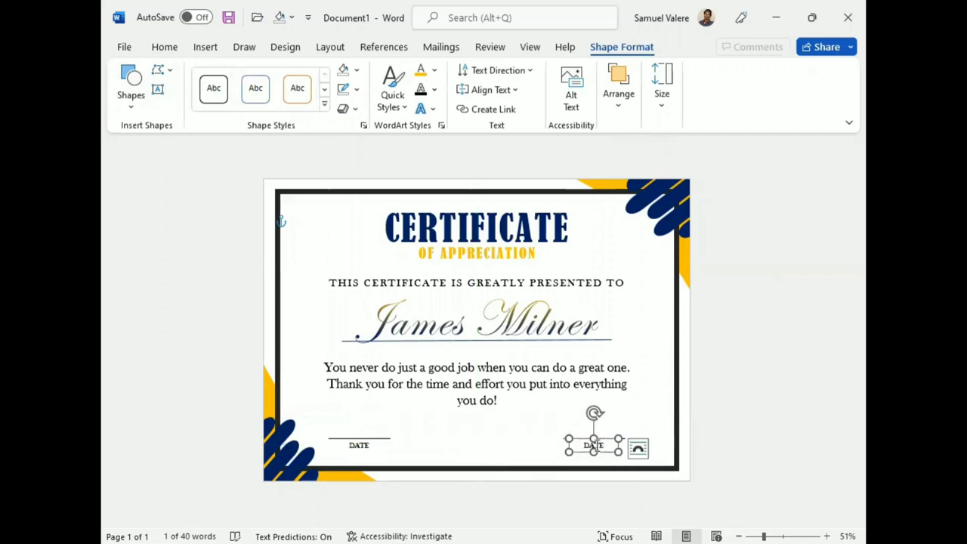
{"action": "type", "text": "Signature"}
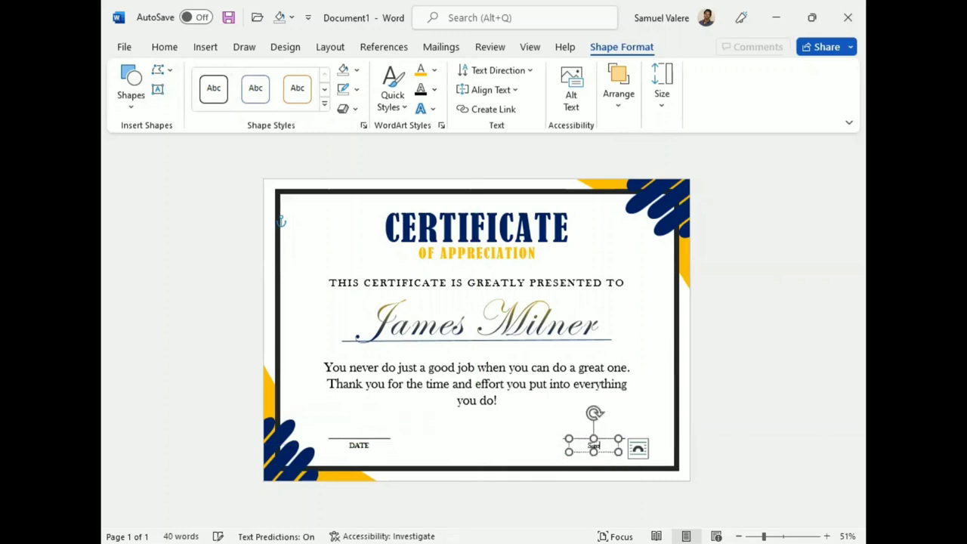
{"action": "double_click", "coordinate": [594, 446]}
{"action": "left_click", "coordinate": [170, 61]}
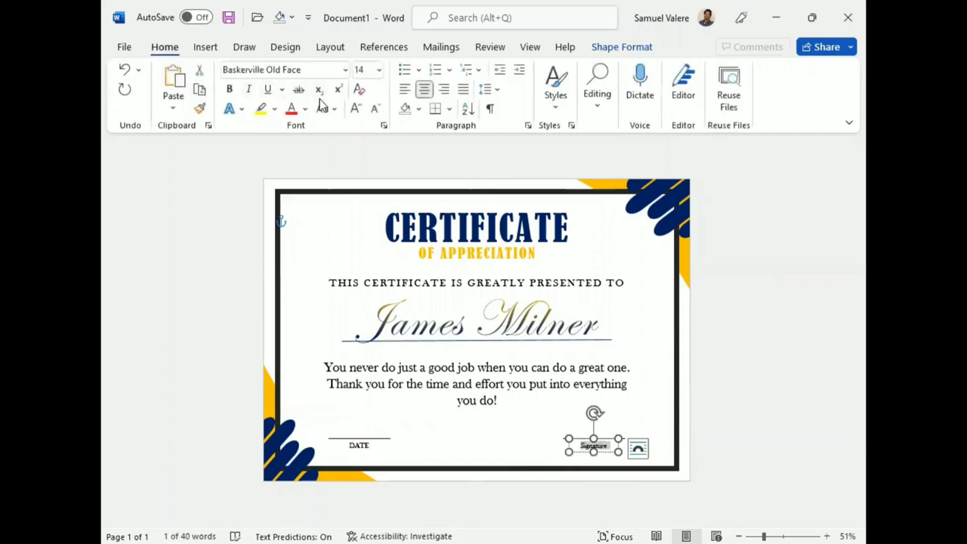
{"action": "left_click", "coordinate": [354, 168]}
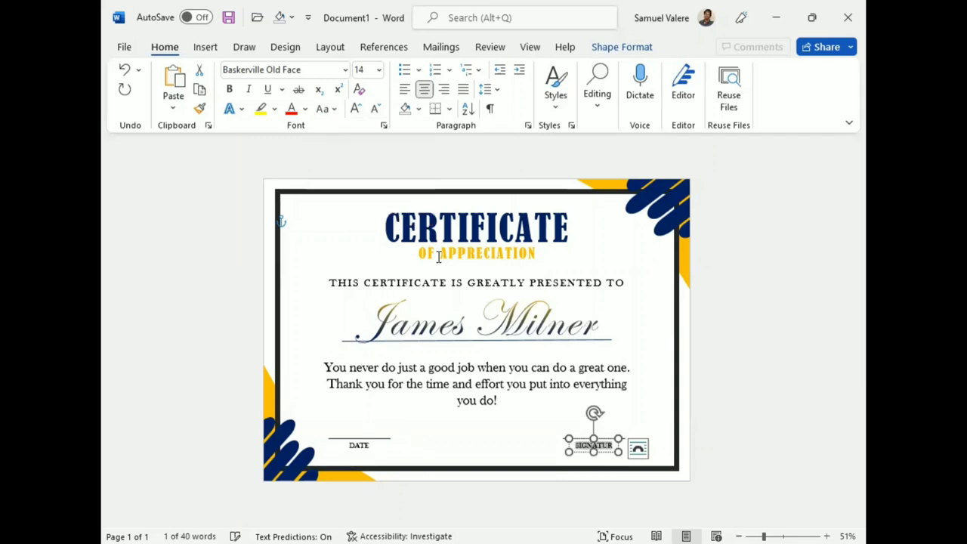
{"action": "left_click", "coordinate": [564, 449]}
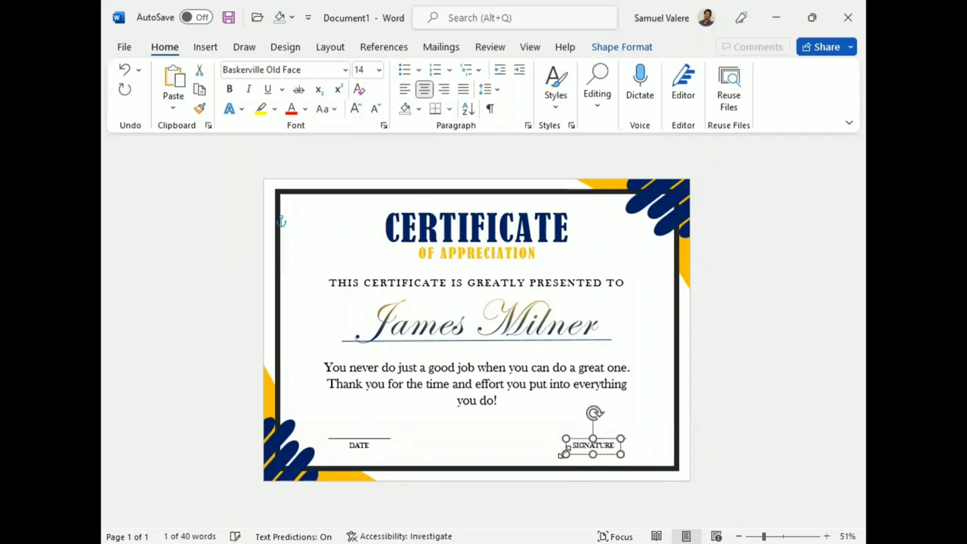
{"action": "left_click", "coordinate": [356, 450]}
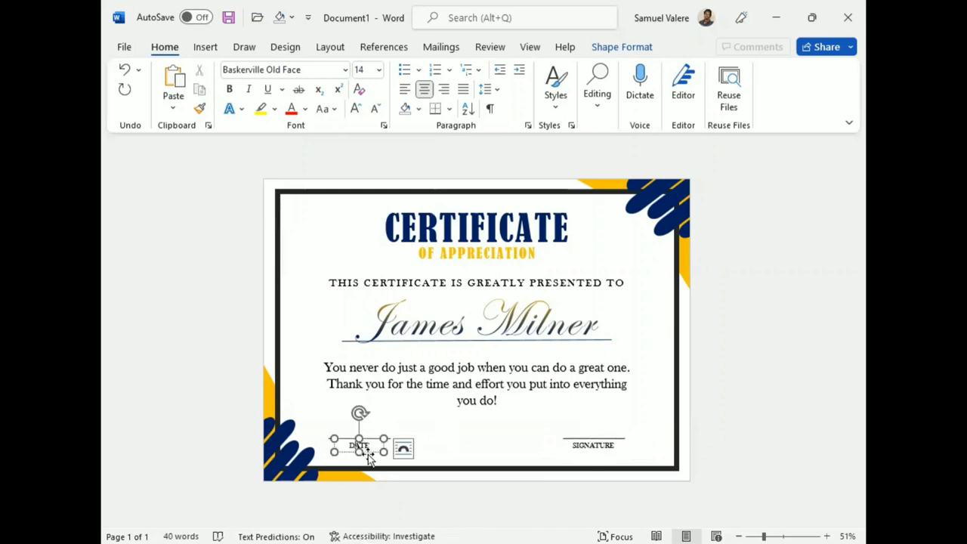